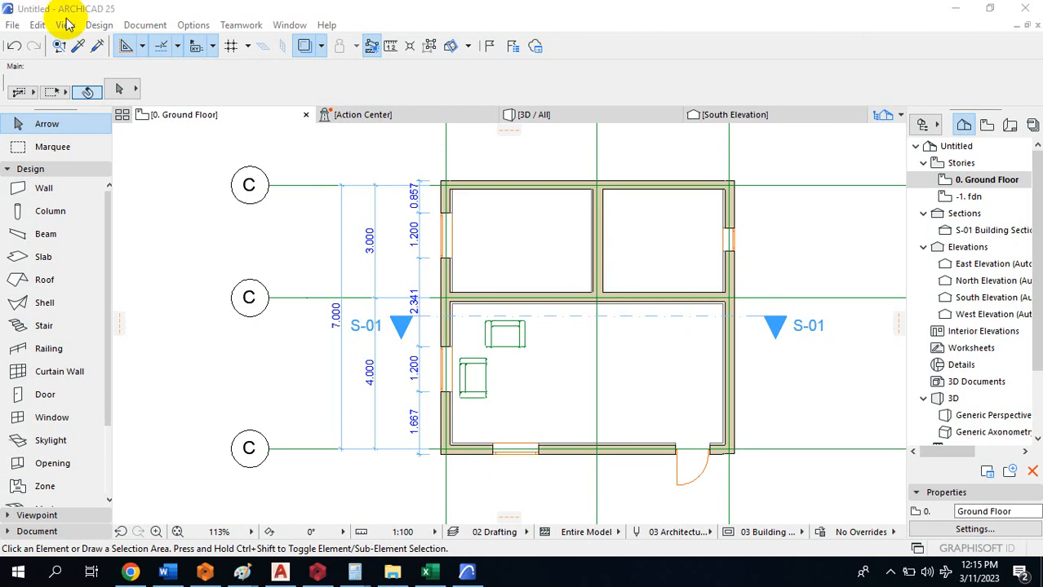
Open the Profile Manager for complex profiles and bring up the 3D view of the building
click(199, 29)
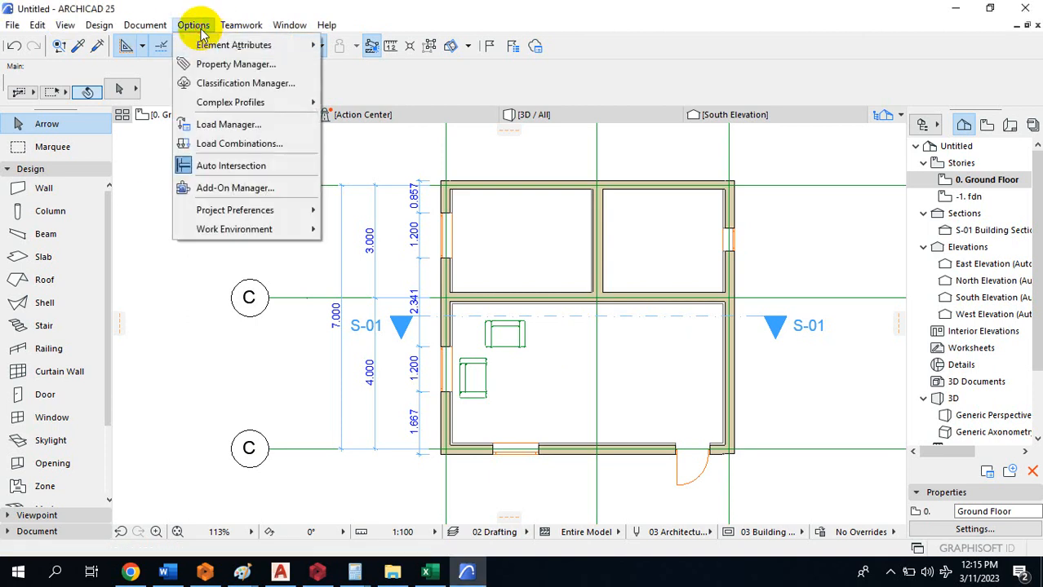
mouse_move(216, 102)
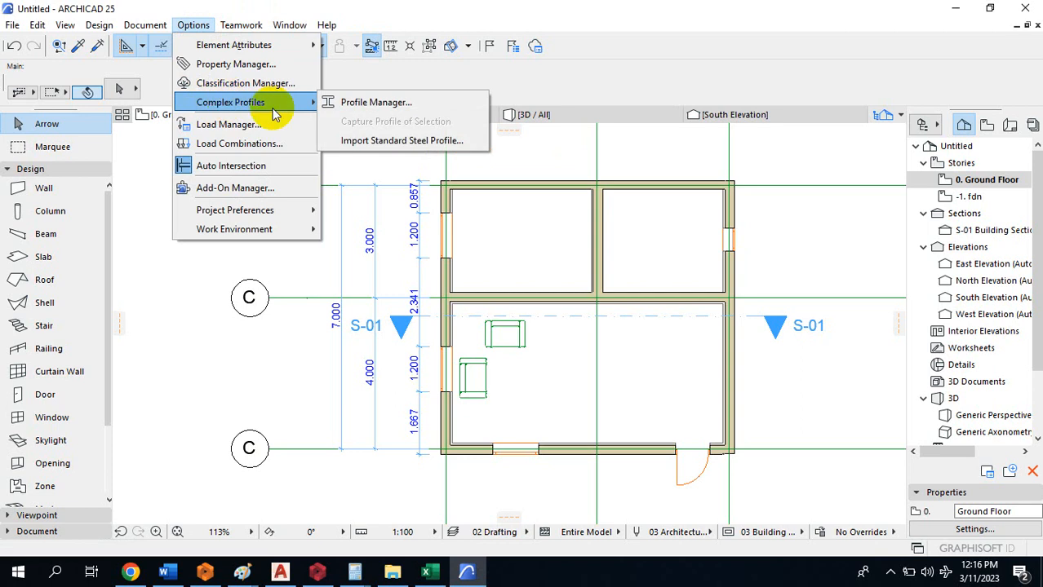
click(382, 103)
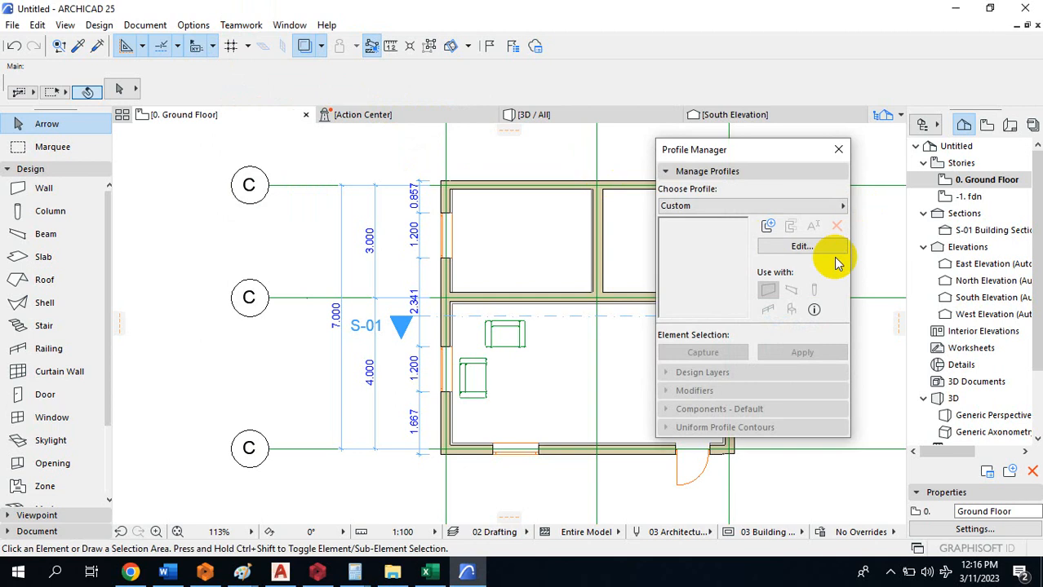
click(558, 117)
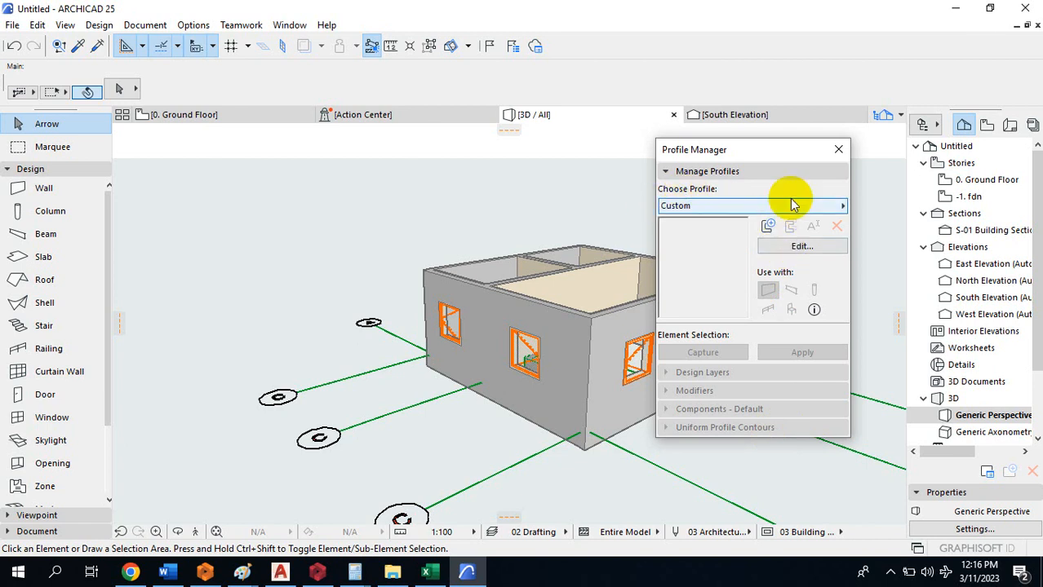
Look through the existing profiles and create a new profile named facia
click(799, 207)
click(798, 207)
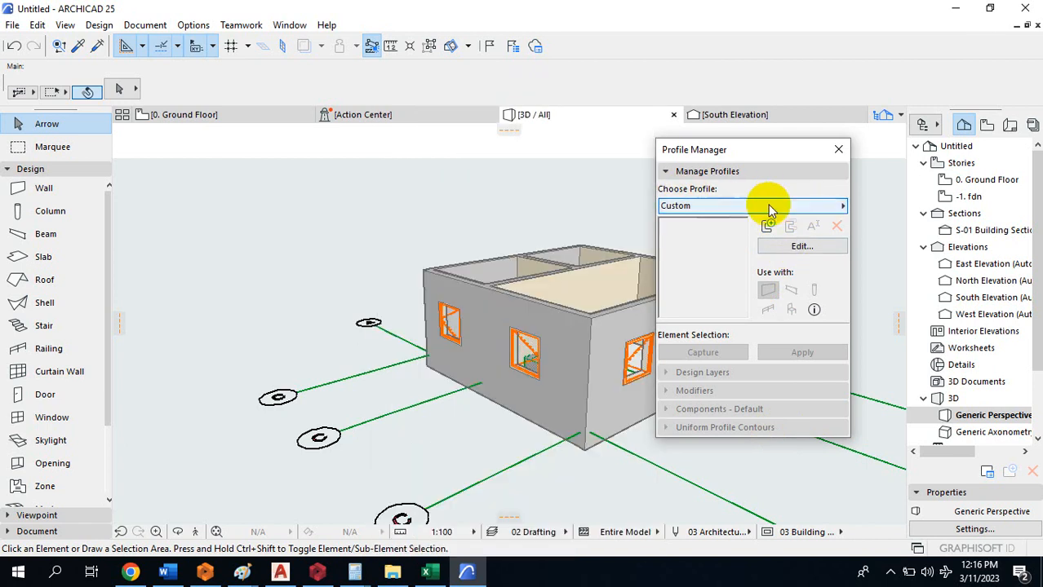
click(789, 206)
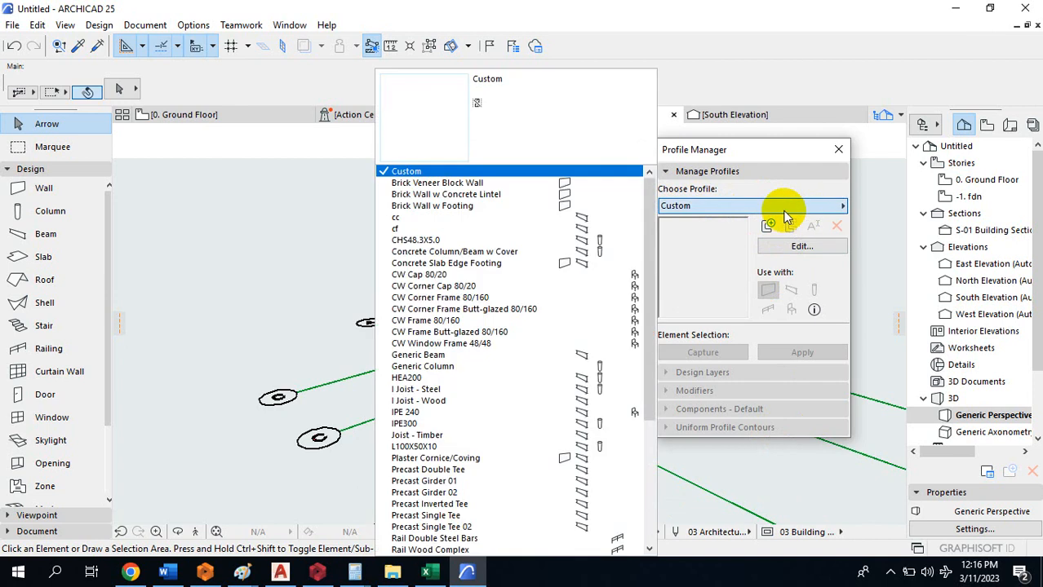
scroll(473, 506, down, 1)
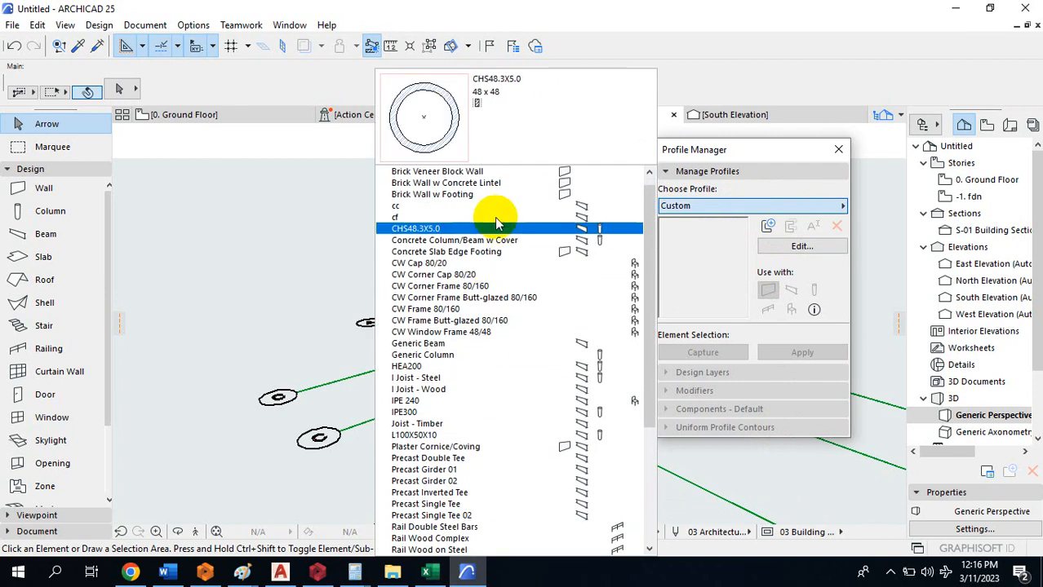
click(771, 223)
click(770, 227)
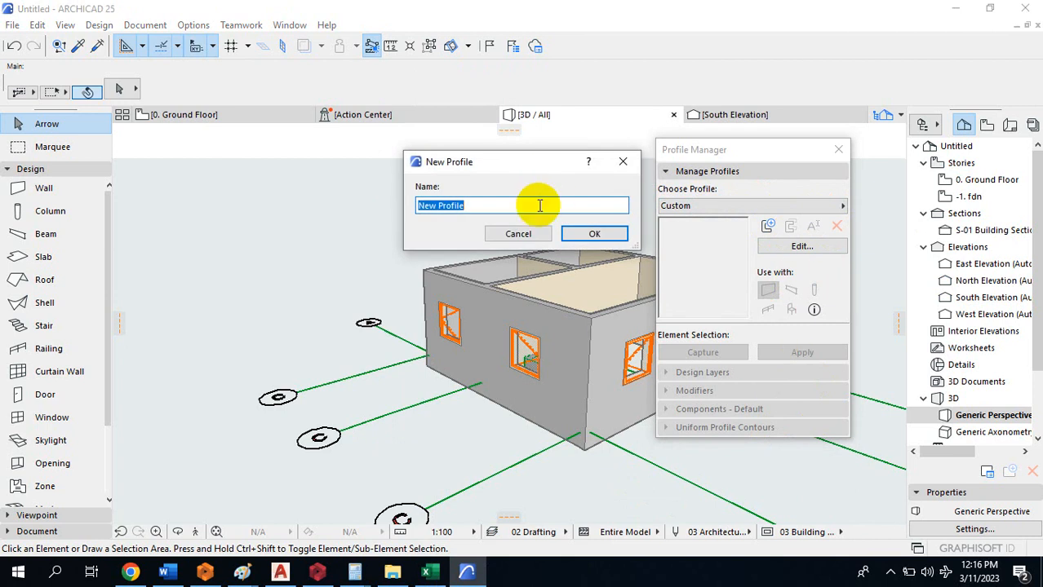
text(facia)
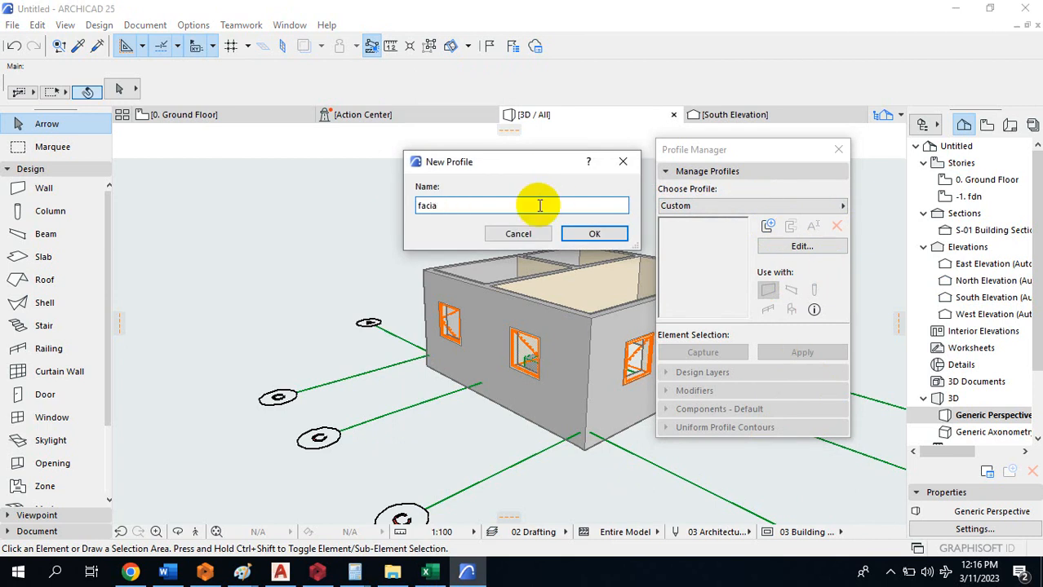
click(594, 233)
Make the facia profile available for use with beams only, excluding walls
click(753, 291)
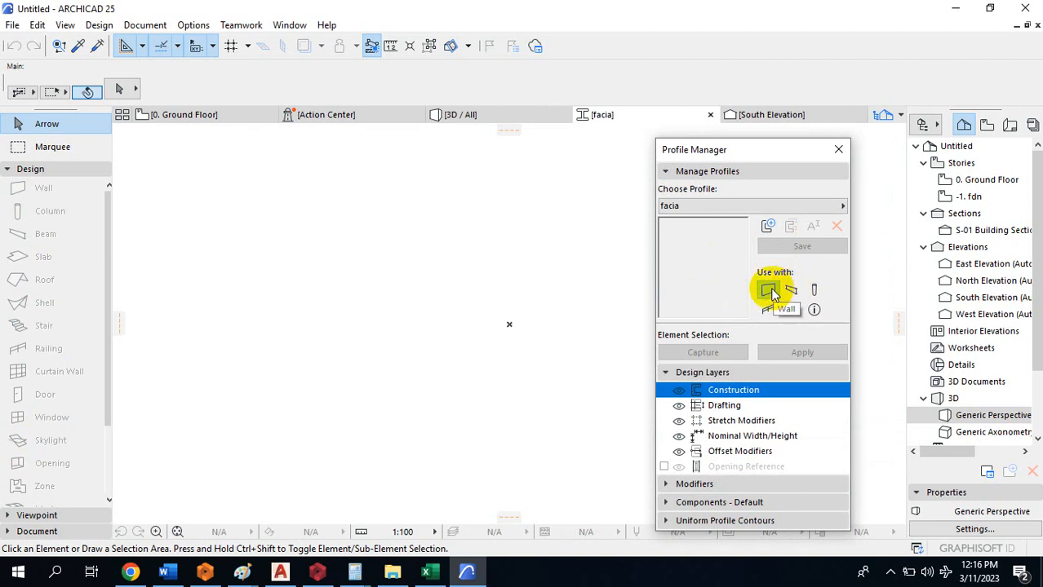
click(791, 292)
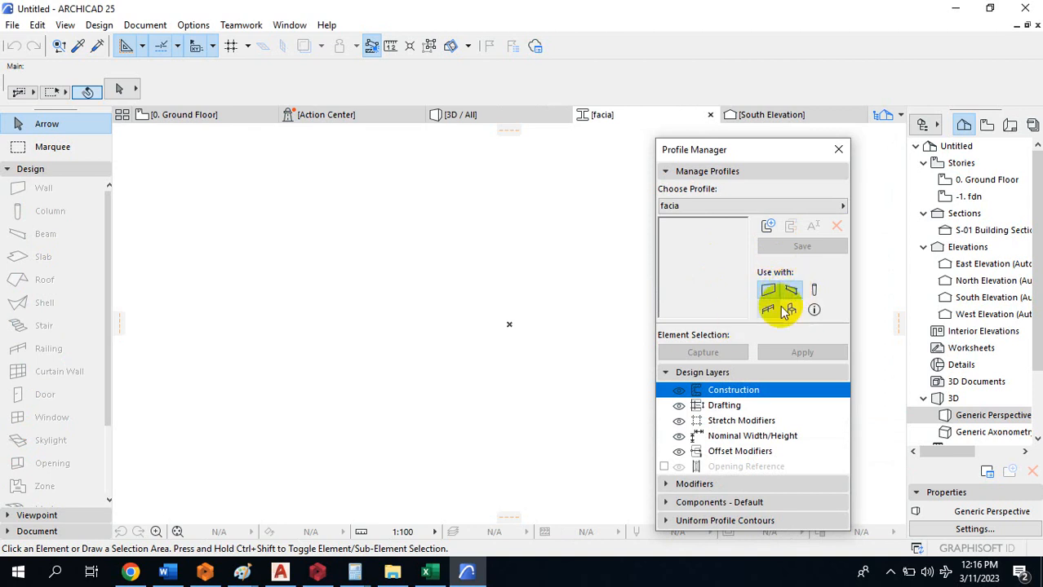
click(769, 296)
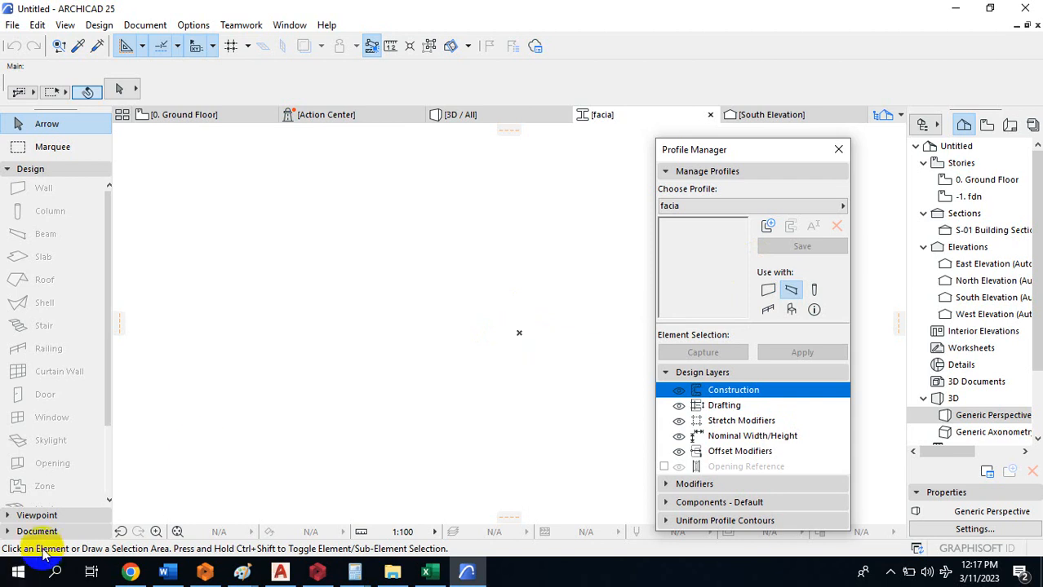
Draw a vertical line of length 450 upward from the profile origin with the Line tool
click(10, 532)
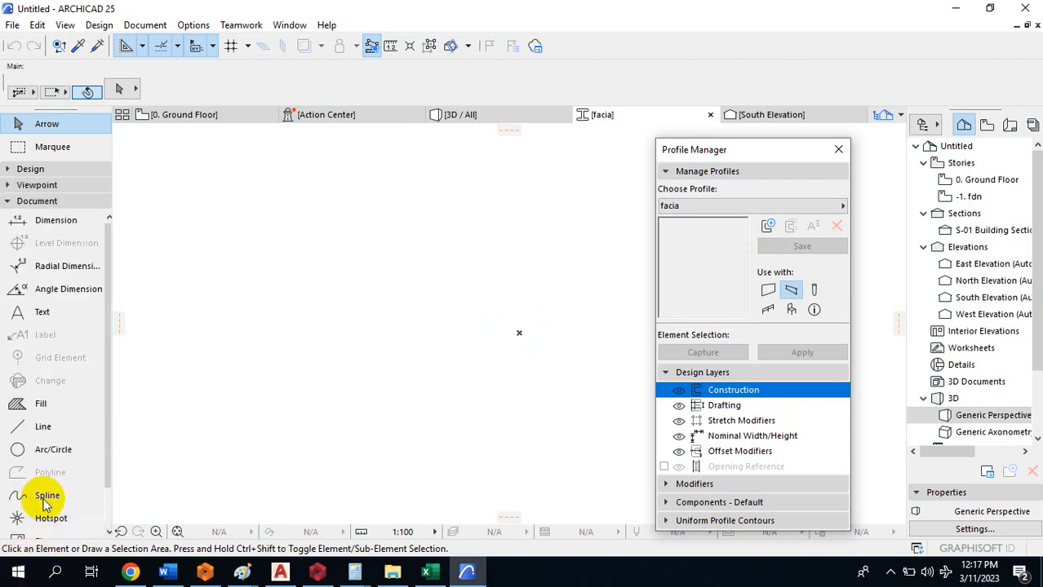
click(43, 429)
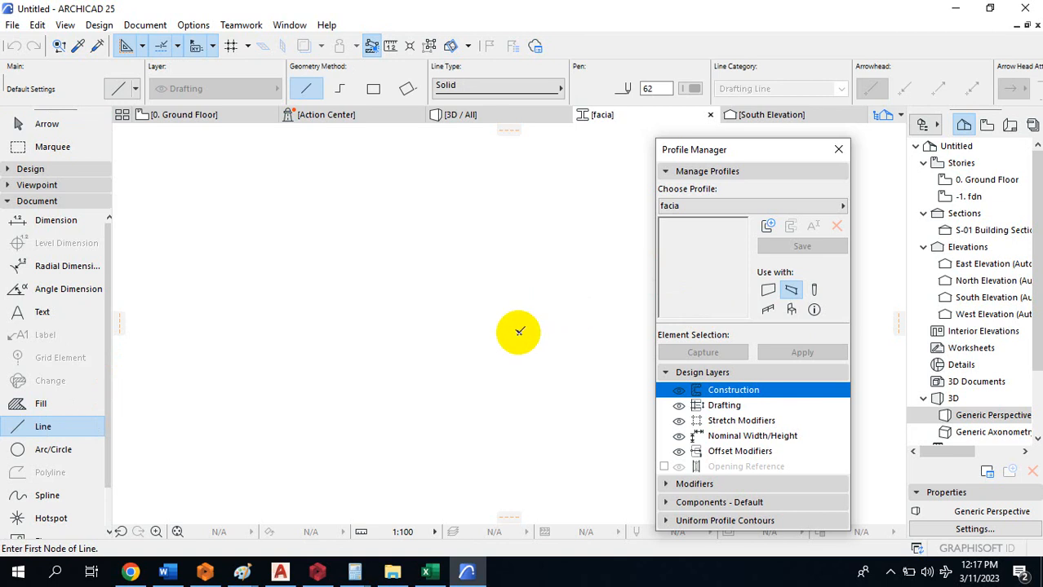
click(519, 332)
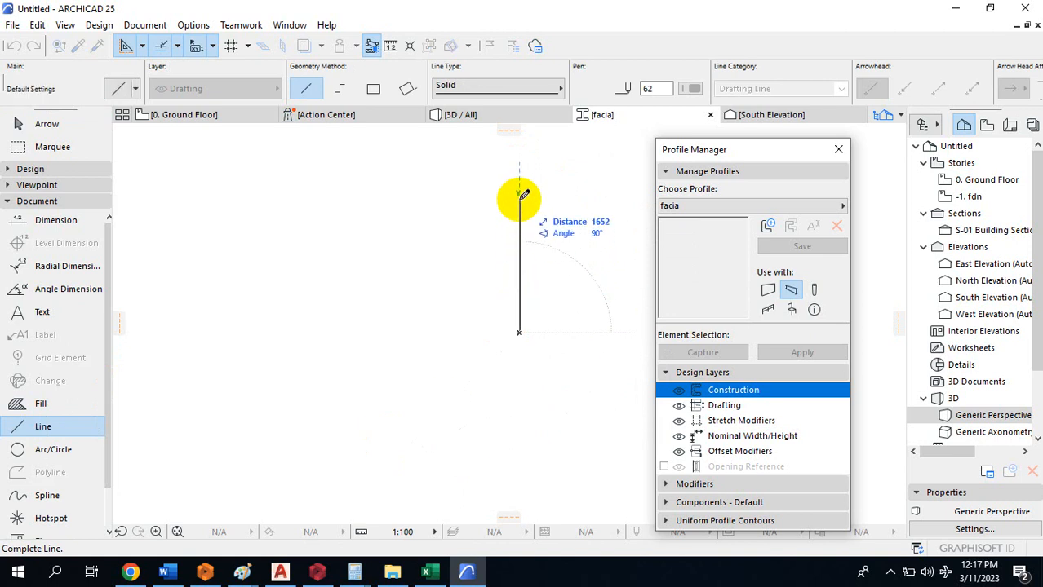
key(Tab)
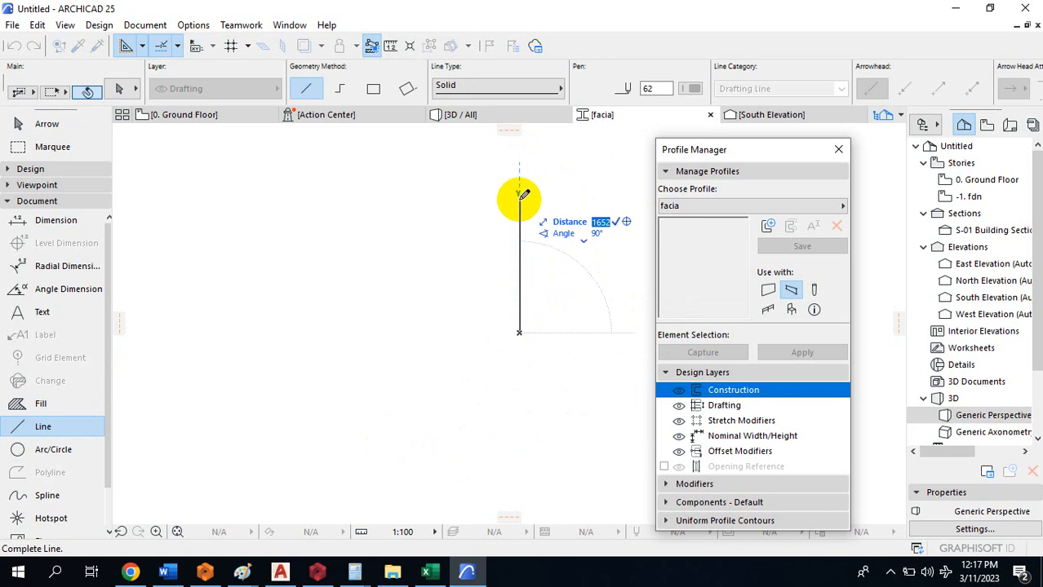
text(450)
key(Return)
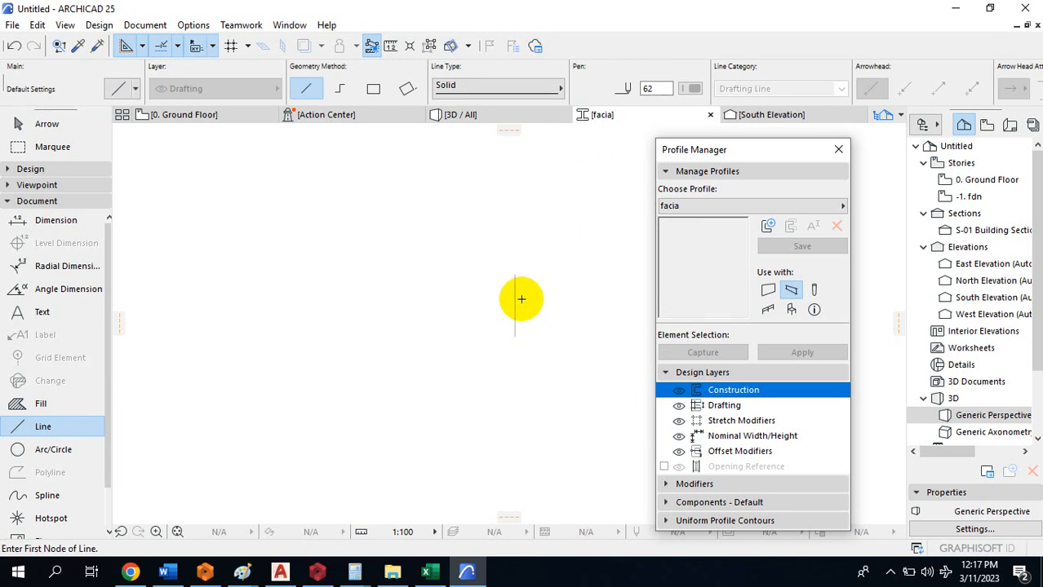
Draw a horizontal line of length 450 to the right from the upper end of the vertical line
click(514, 274)
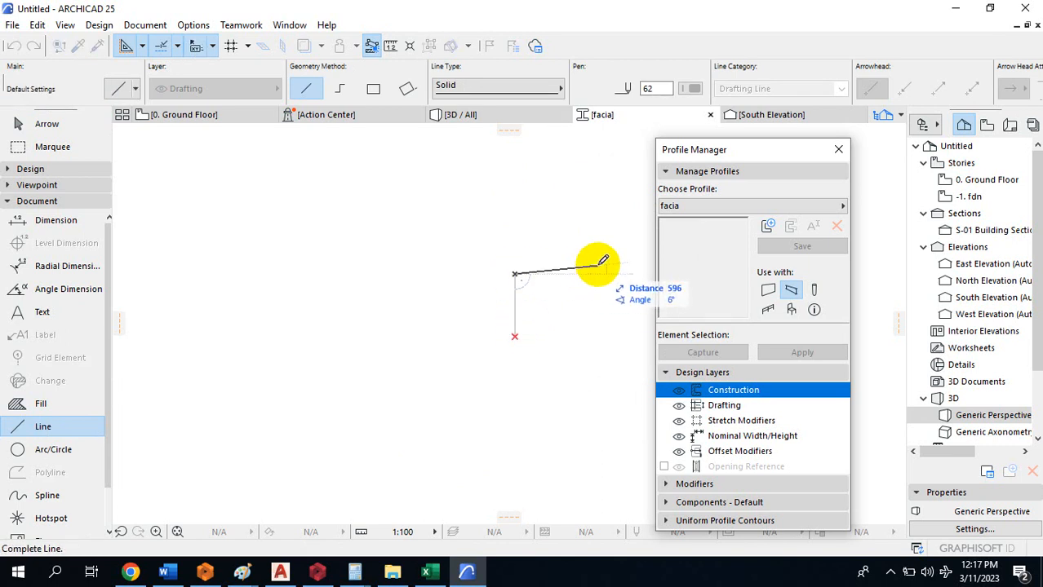
key(Tab)
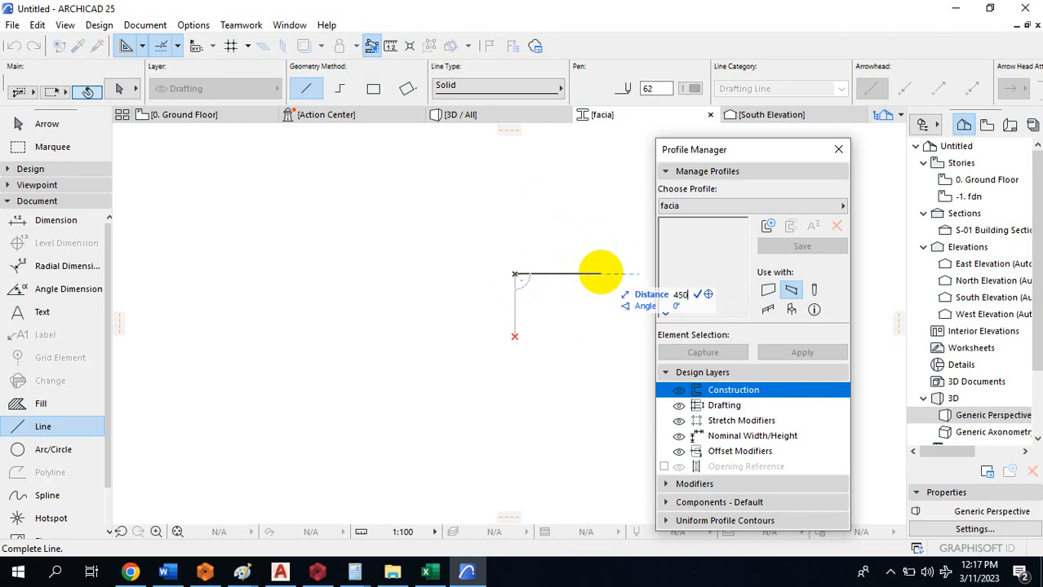
key(Return)
scroll(575, 286, up, 2)
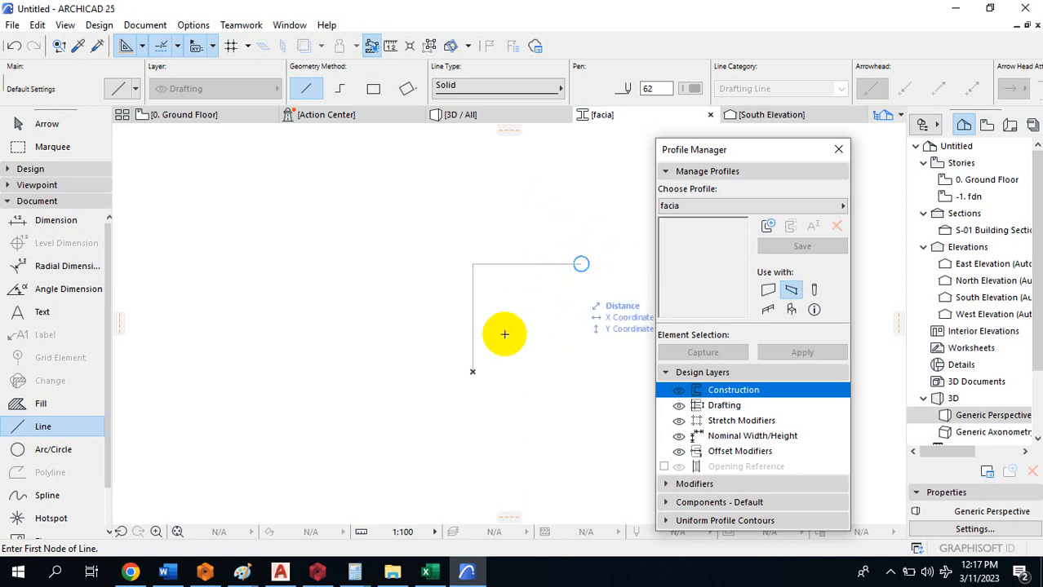
click(473, 264)
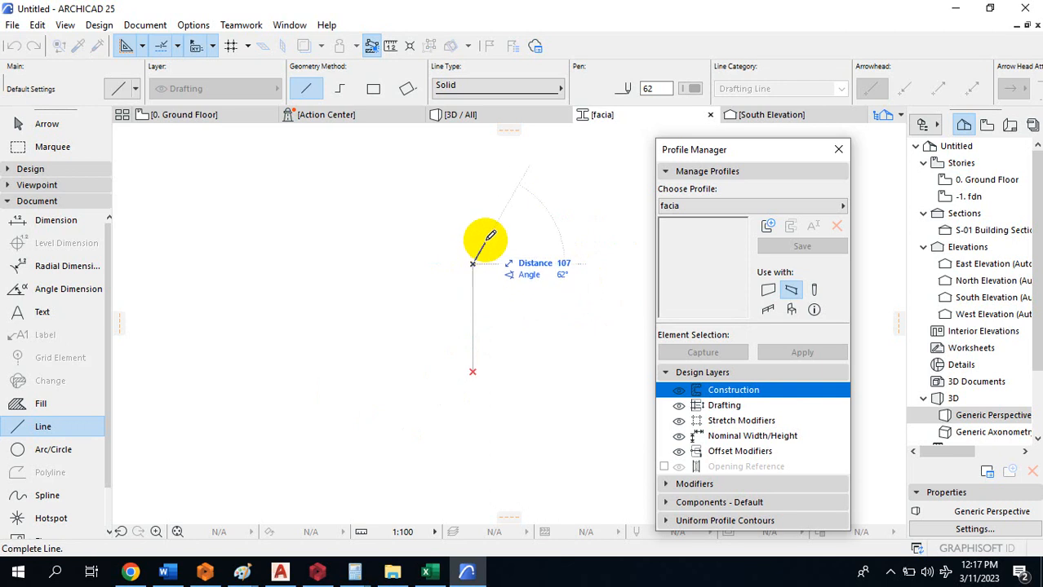
click(580, 264)
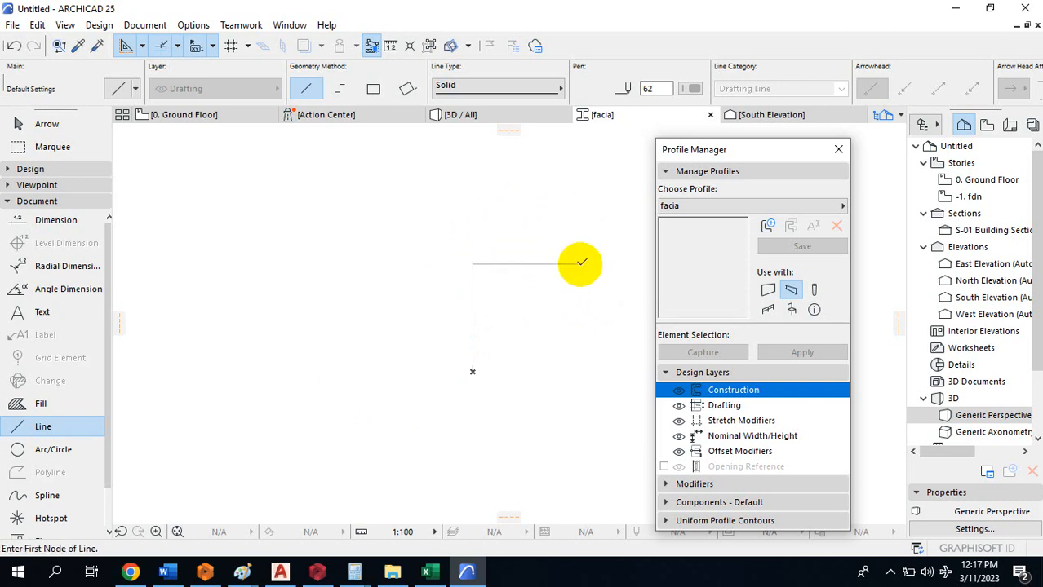
Try a stepped edge from the horizontal line's free end, with a line 100 downward and a line 100 back to the left
click(581, 263)
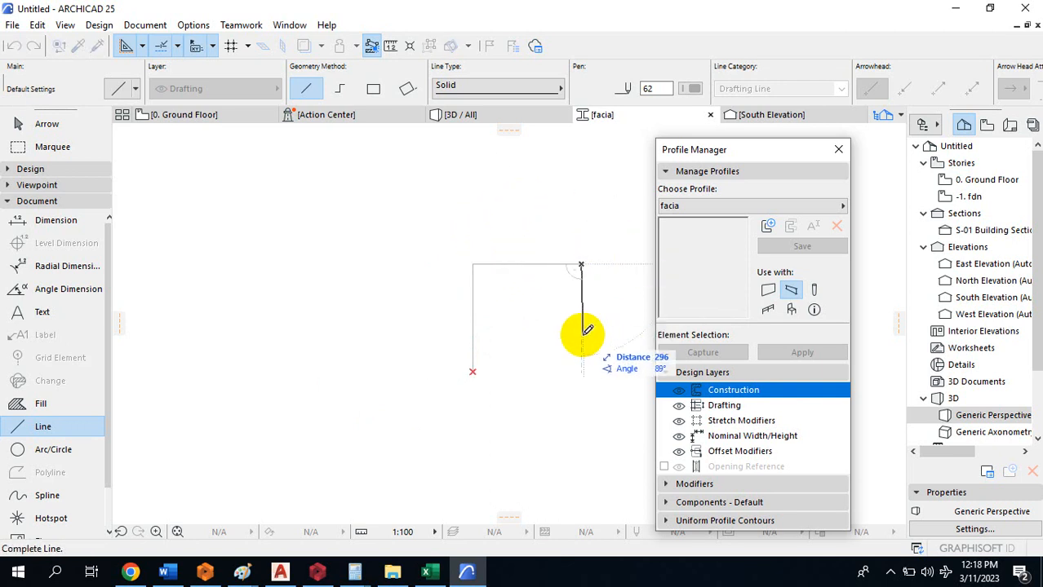
text(1)
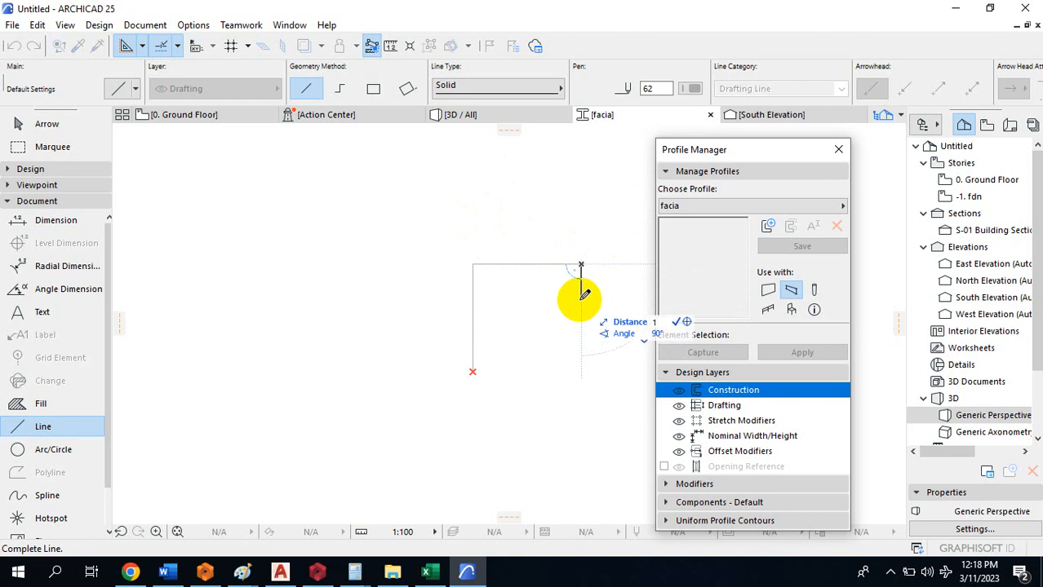
text(00)
key(Return)
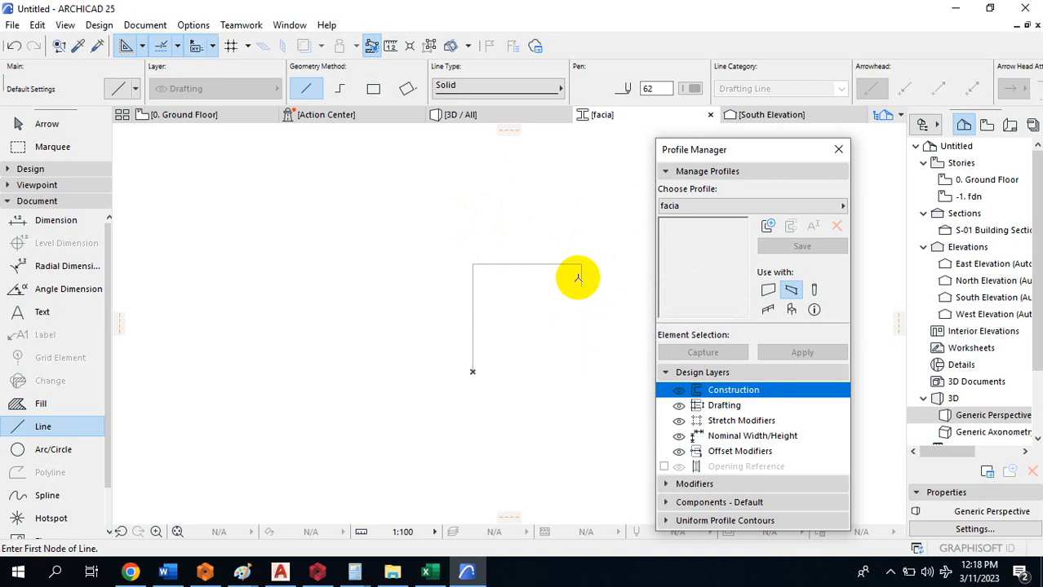
click(582, 286)
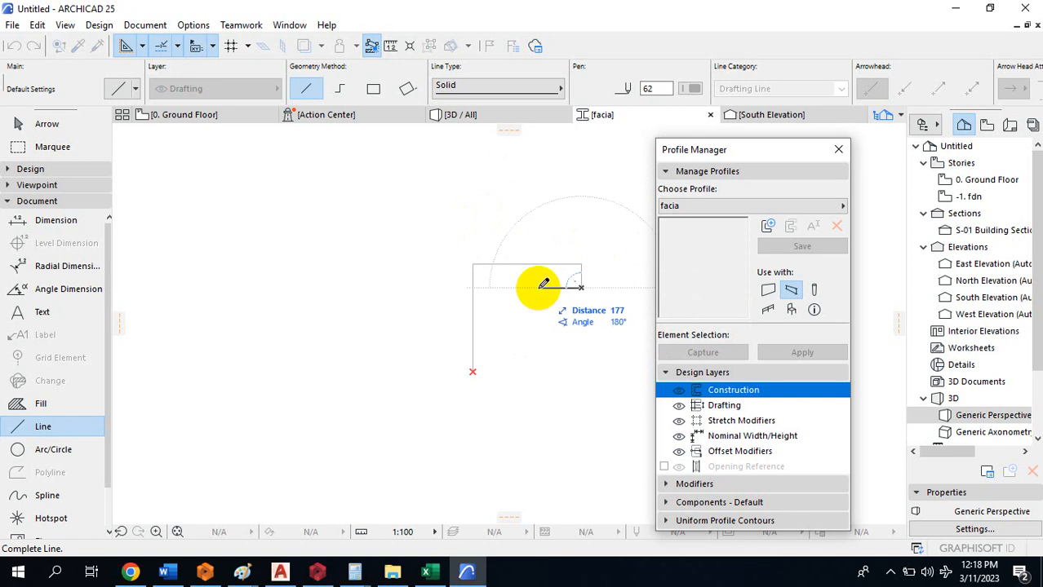
text(1)
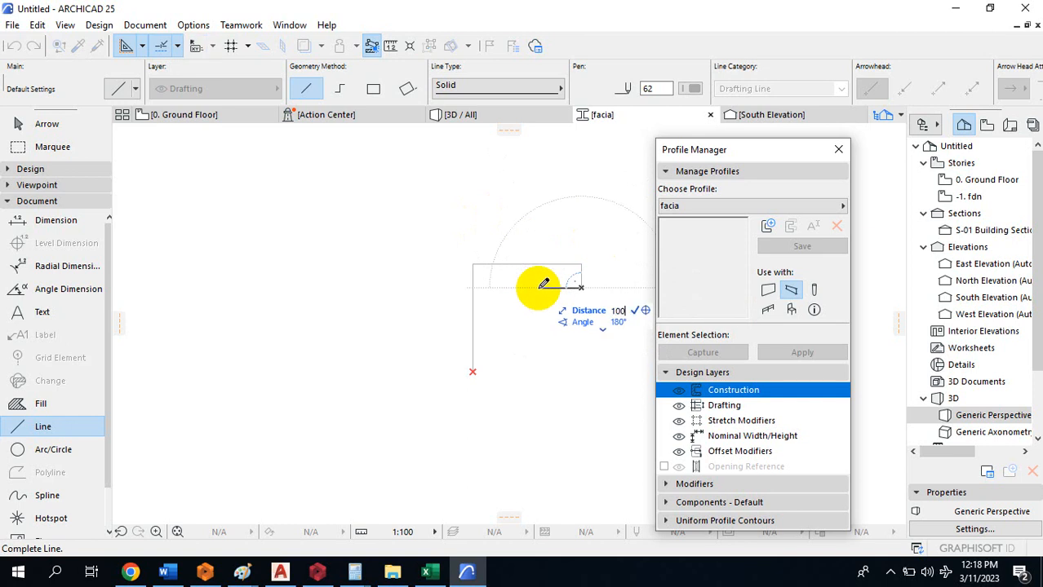
text(00)
key(Return)
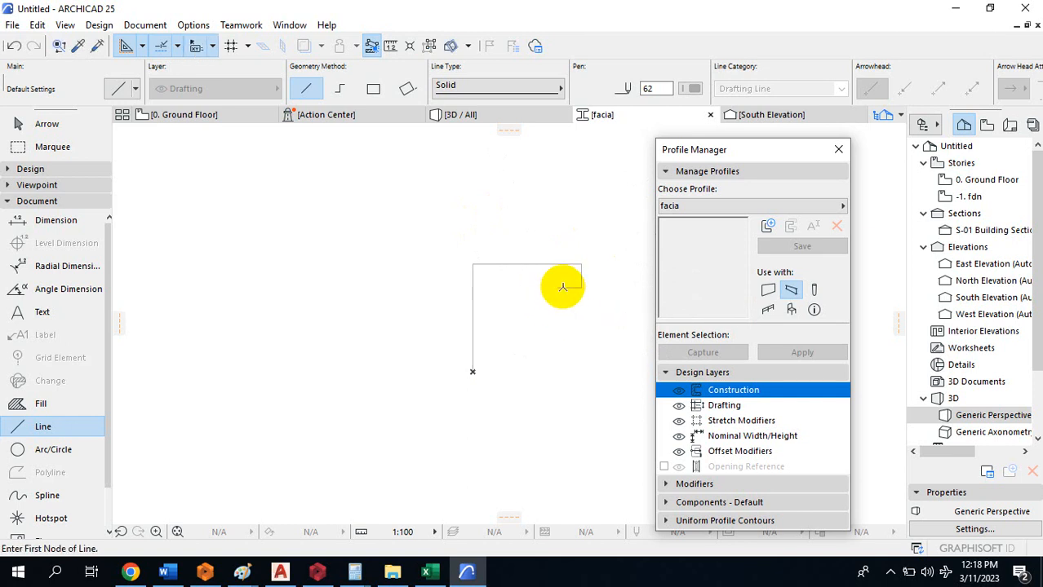
Try another line 100 downward from the end of the step, and undo the three stepped-edge lines
click(557, 289)
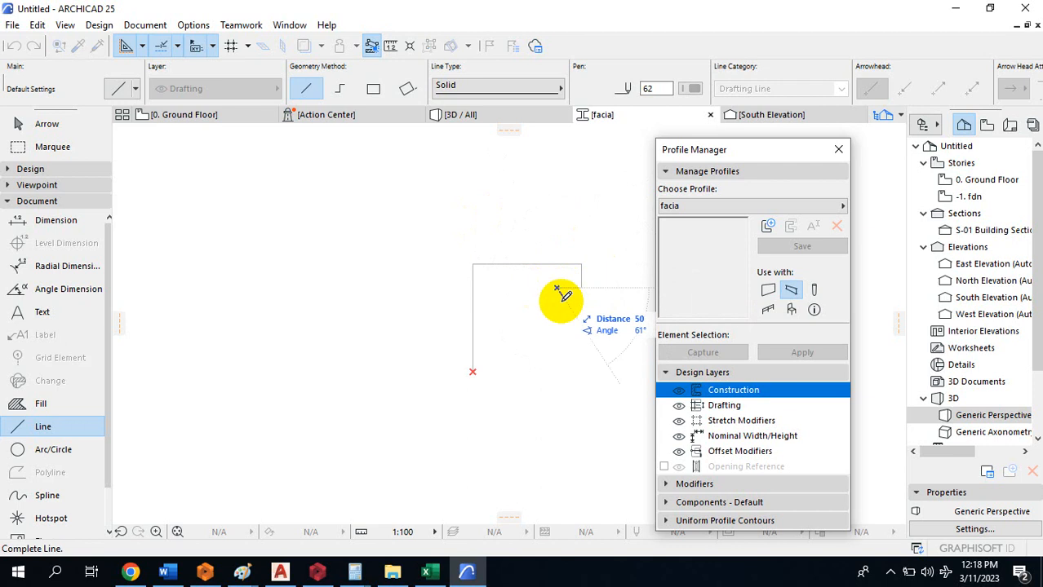
text(1)
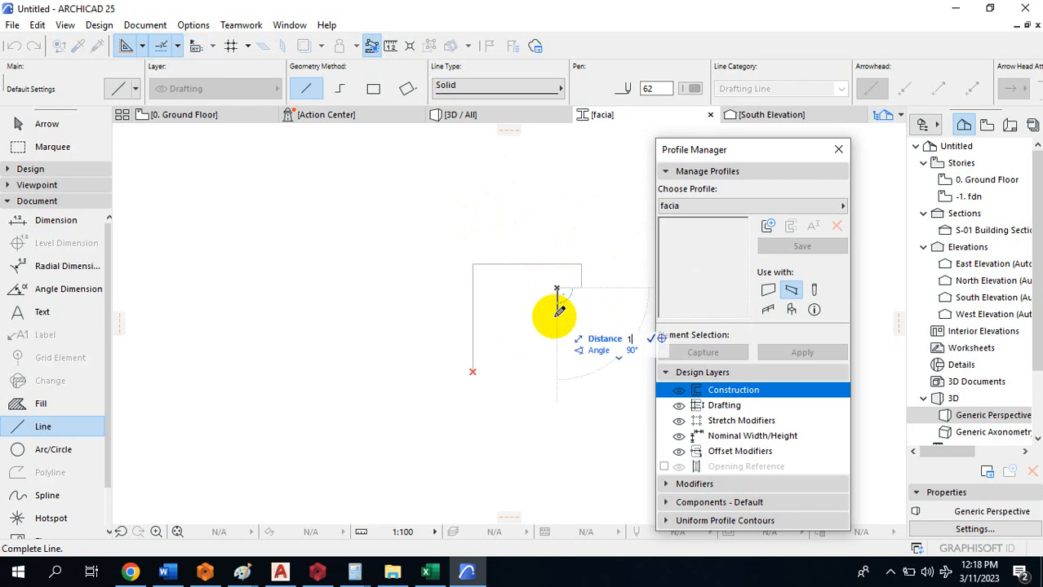
text(00)
key(Return)
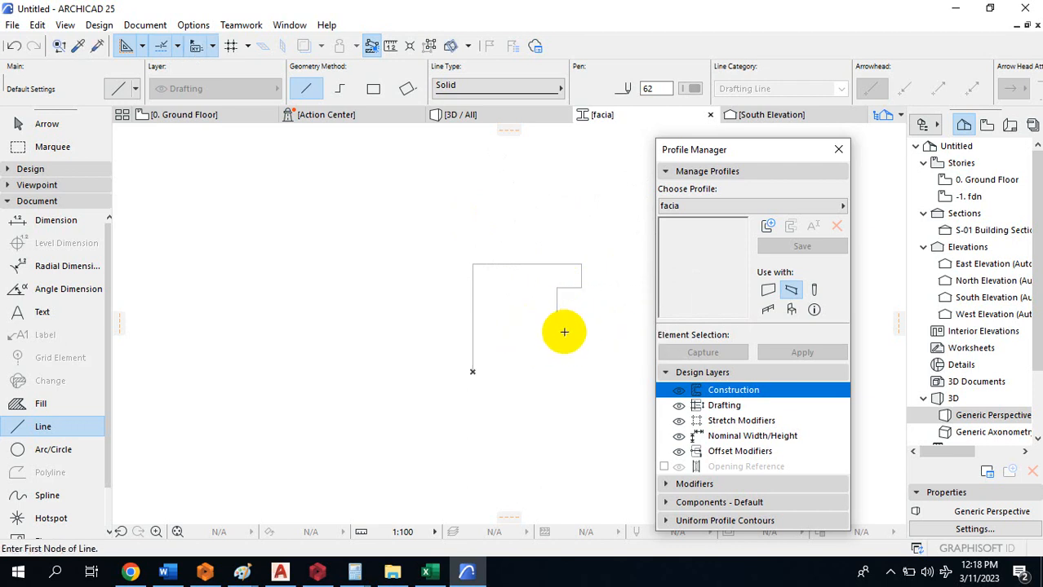
key(ctrl+z)
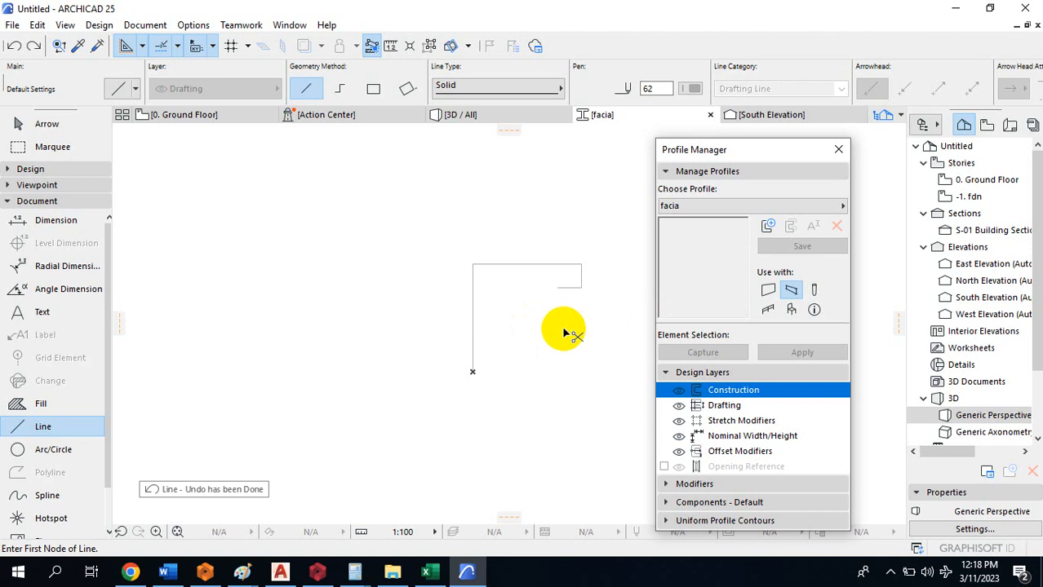
Draw a vertical line of length 50 downward from the right end of the horizontal line
click(582, 262)
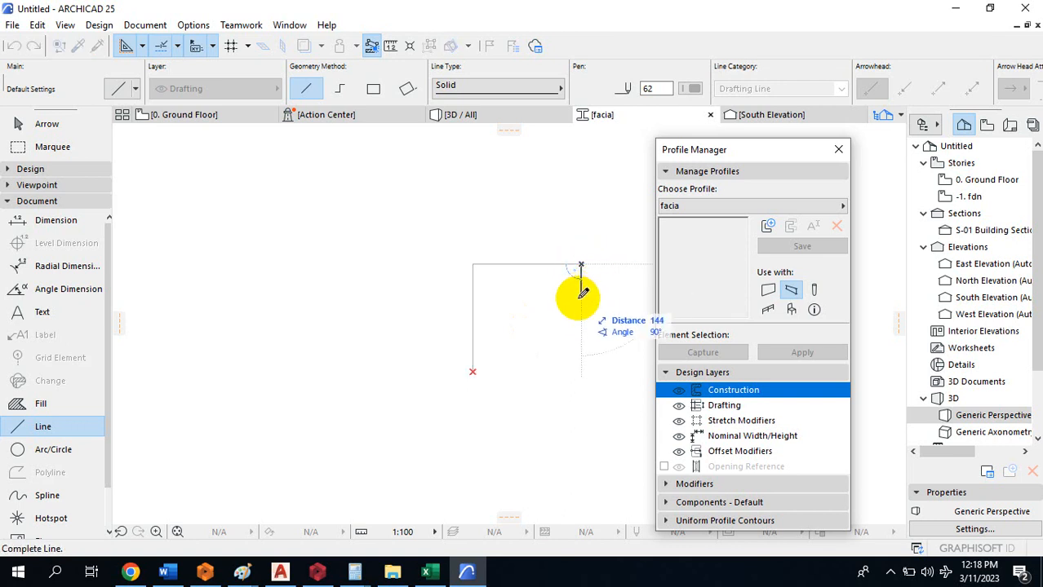
key(Tab)
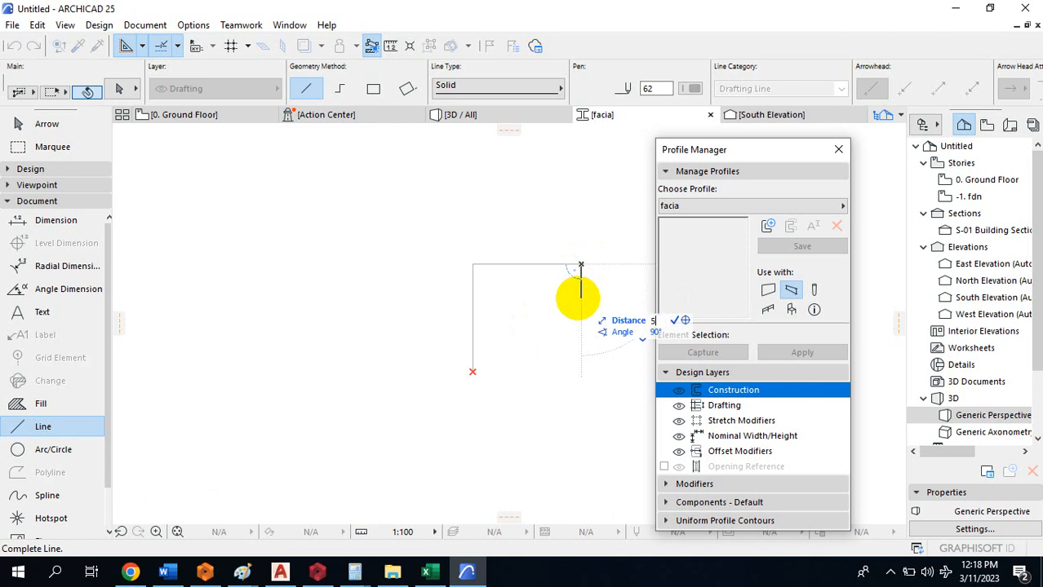
text(50)
key(Return)
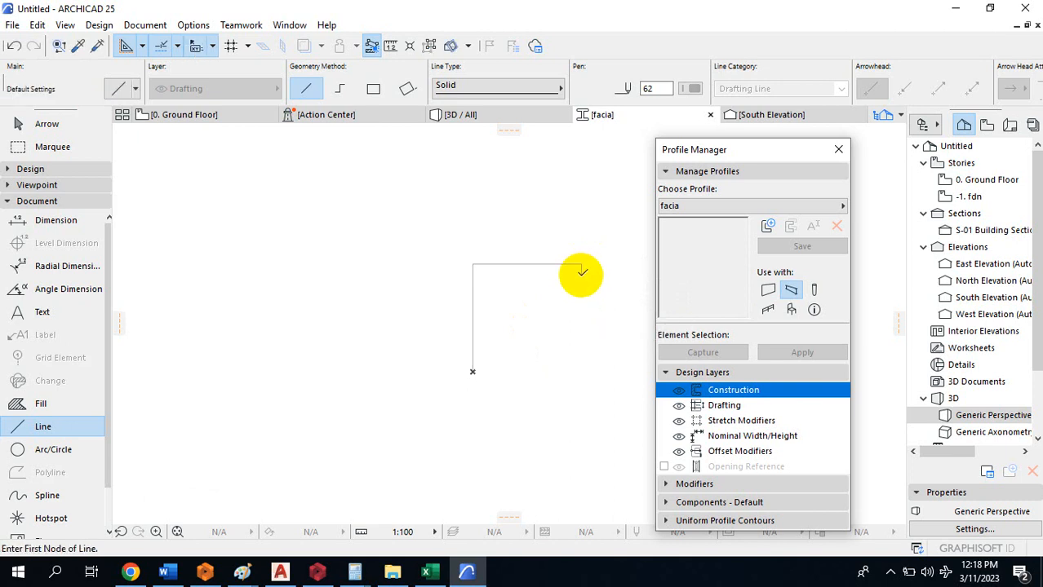
Draw a line 50 to the left from the lower end of the short vertical edge, and a line 50 downward from it
click(580, 273)
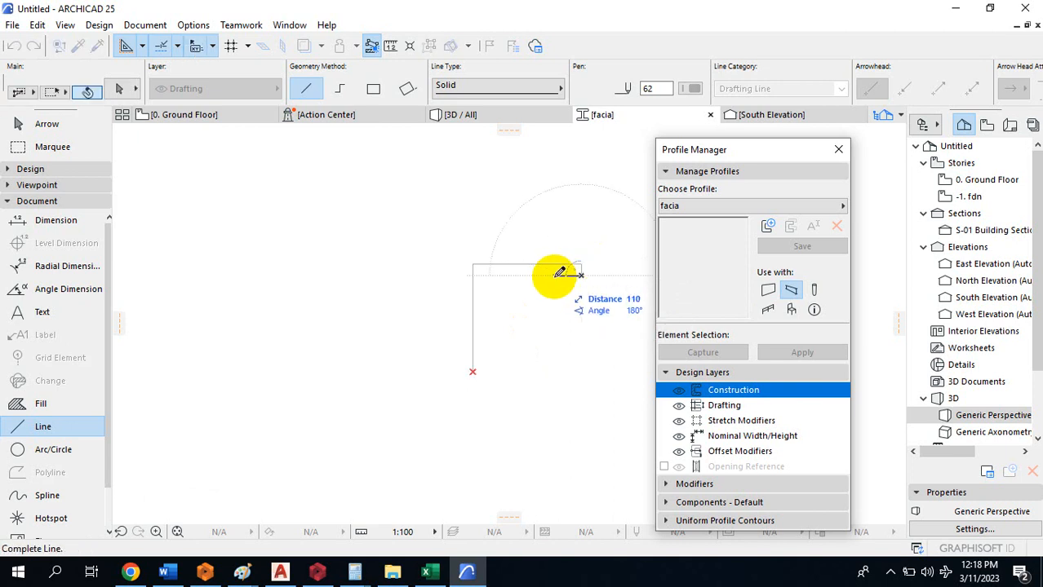
key(Tab)
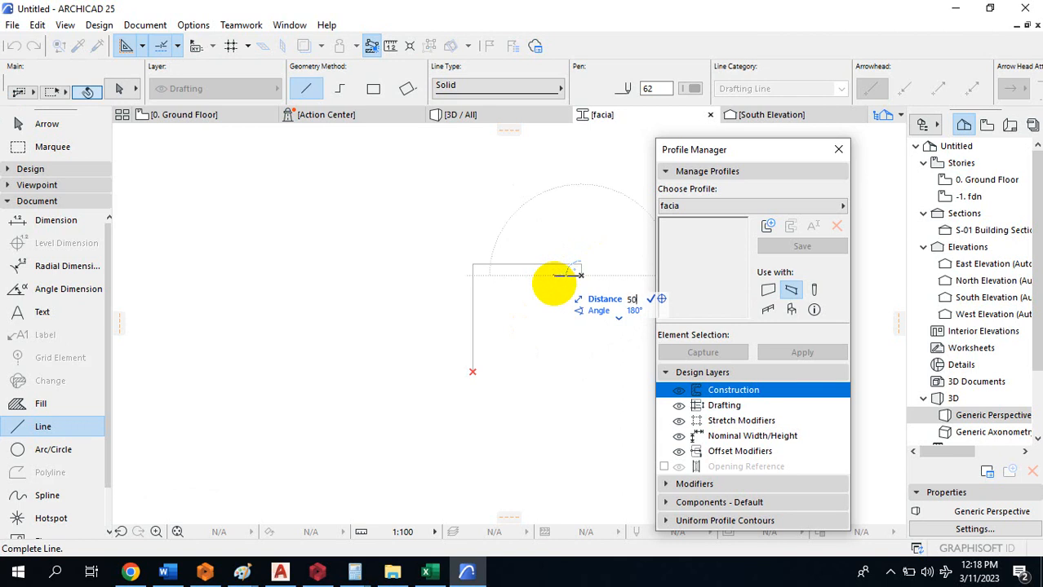
key(Return)
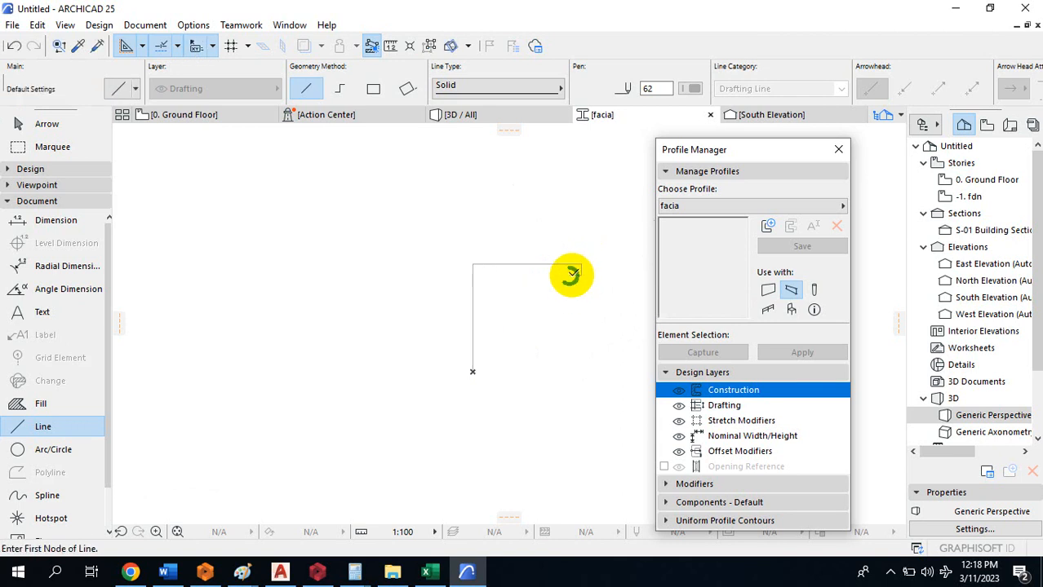
click(569, 276)
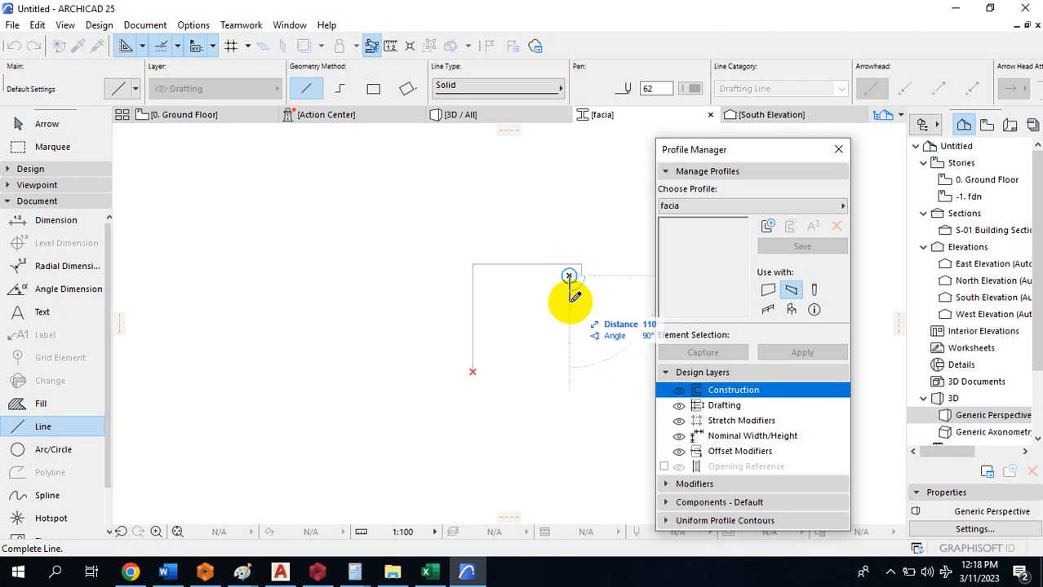
key(Tab)
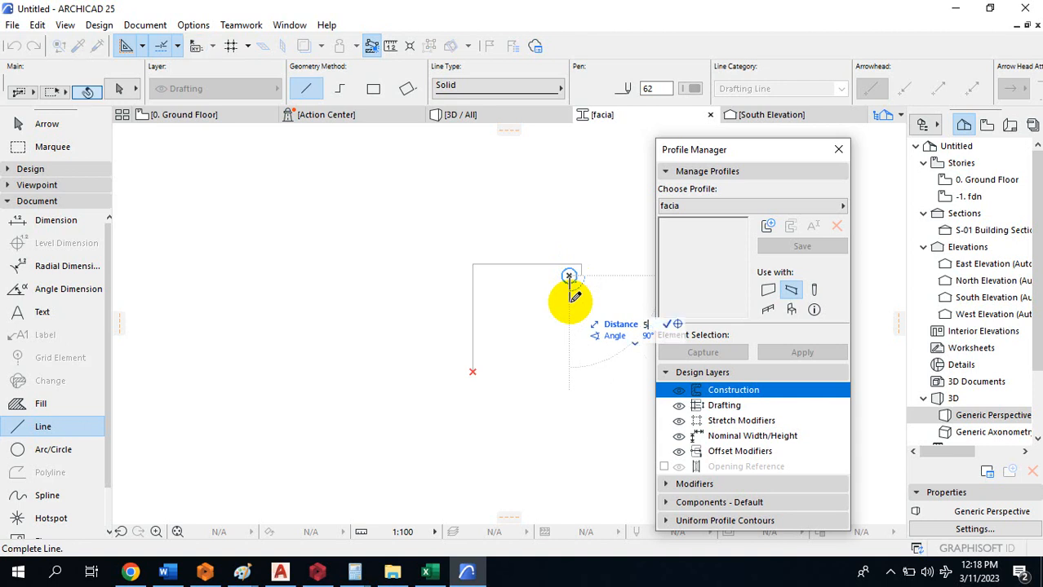
text(50)
key(Return)
Add a second step to the upper edge with a line 50 to the left and a line 50 downward
click(569, 287)
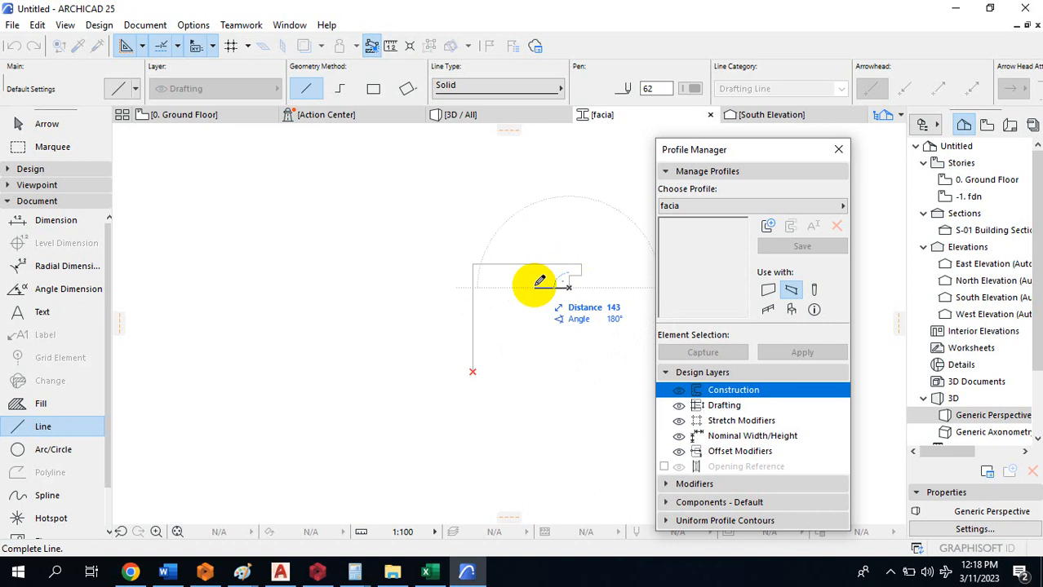
key(Tab)
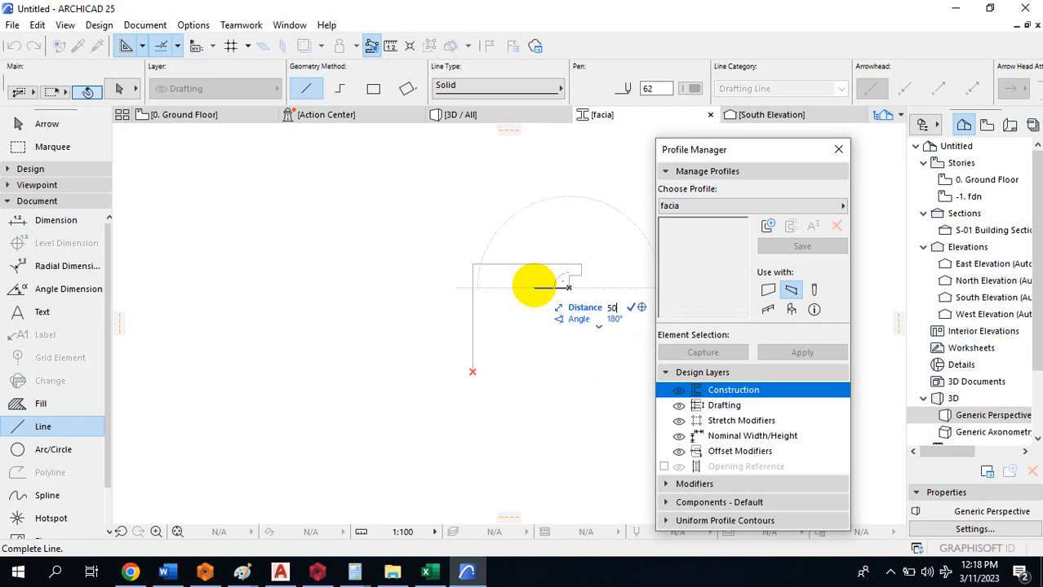
key(Return)
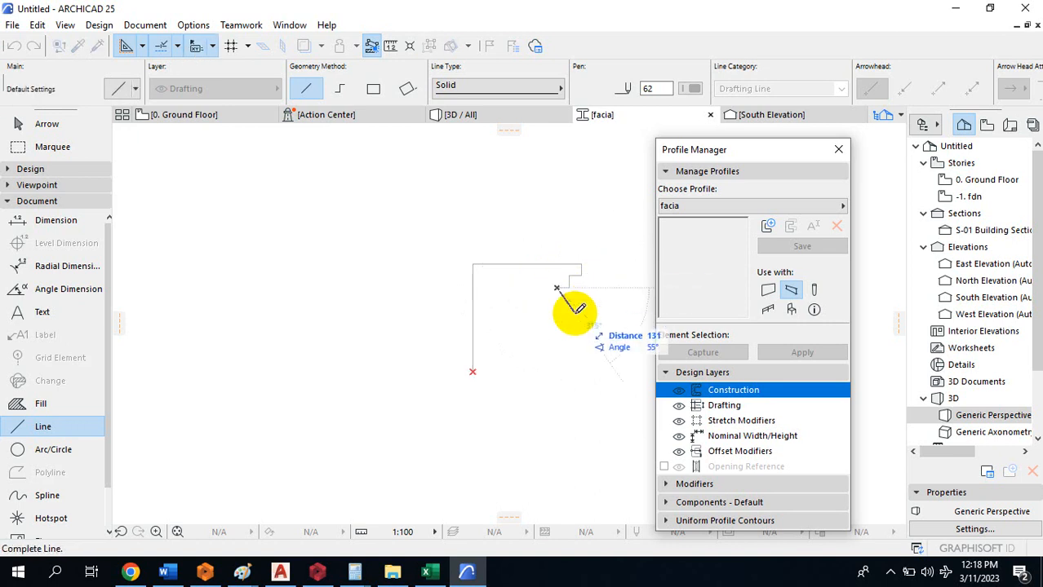
key(Tab)
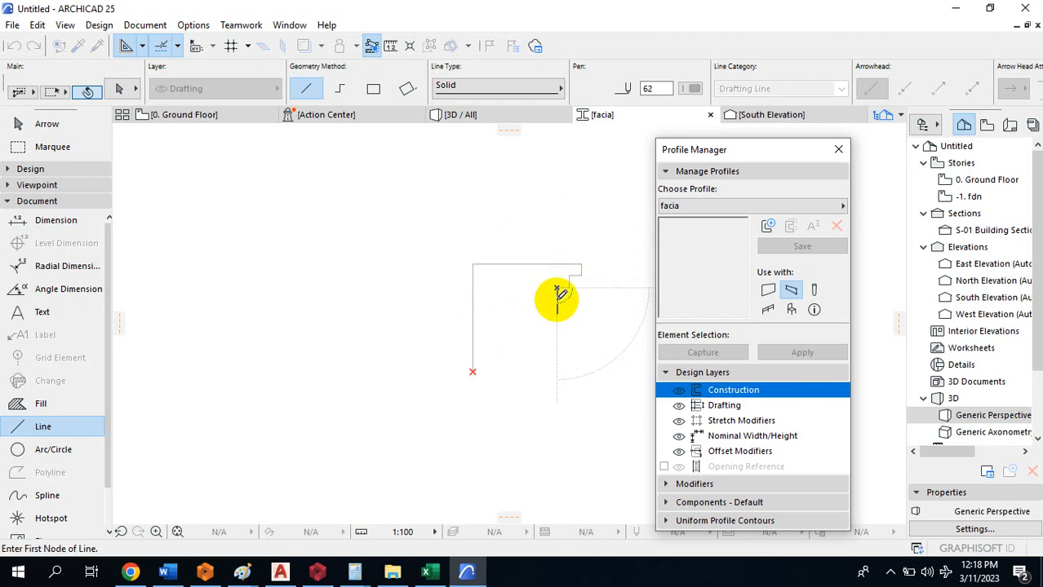
key(Return)
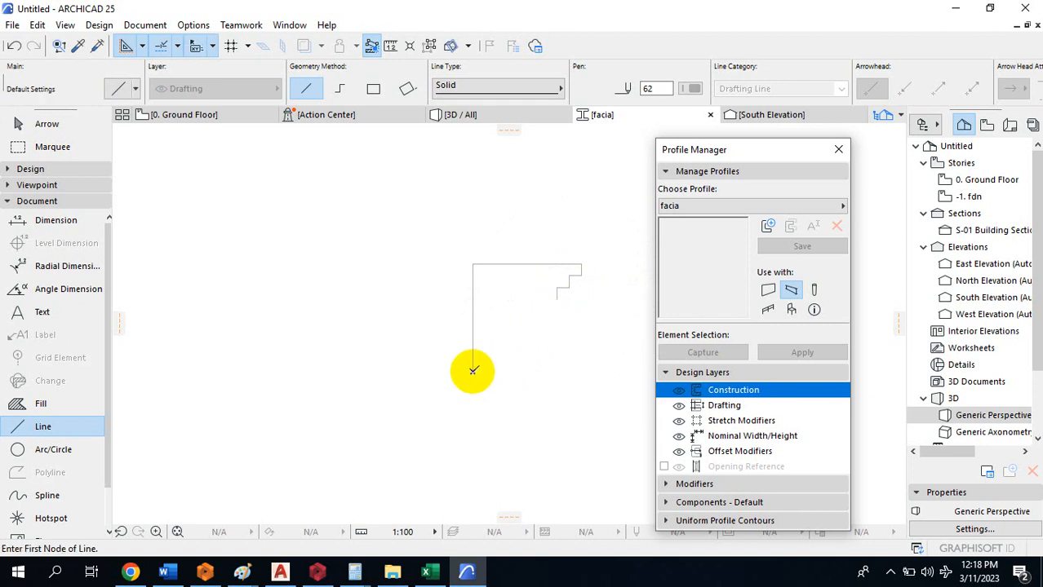
From the lower end of the long vertical line, draw a line 50 to the right and a line 50 upward
click(473, 370)
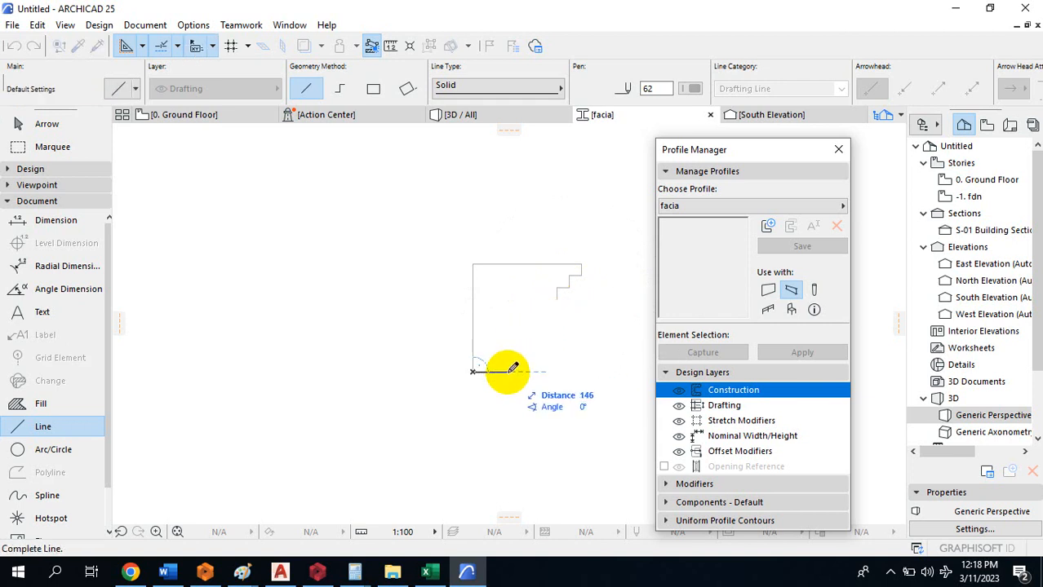
key(Tab)
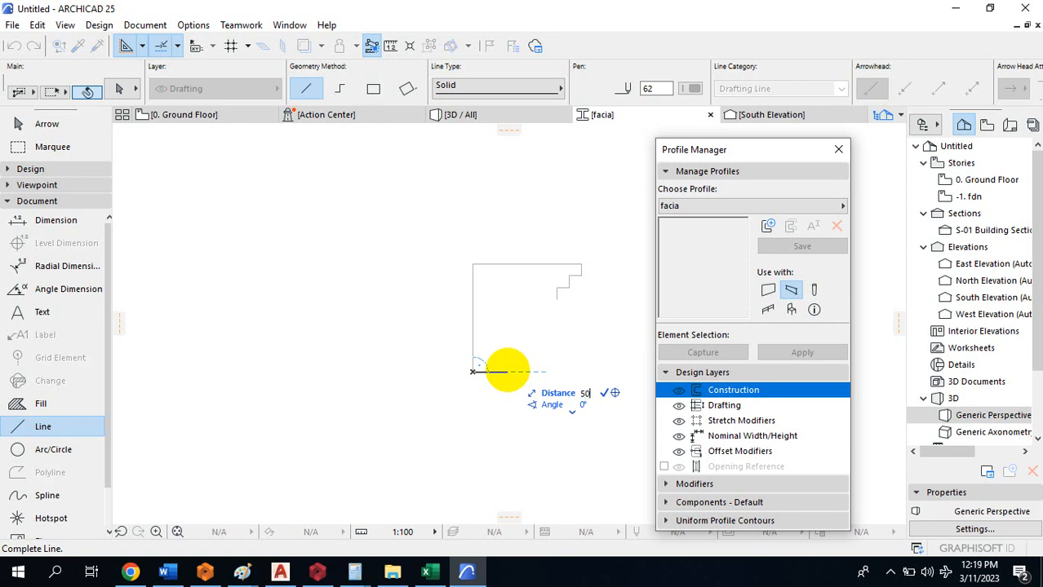
key(Return)
click(485, 372)
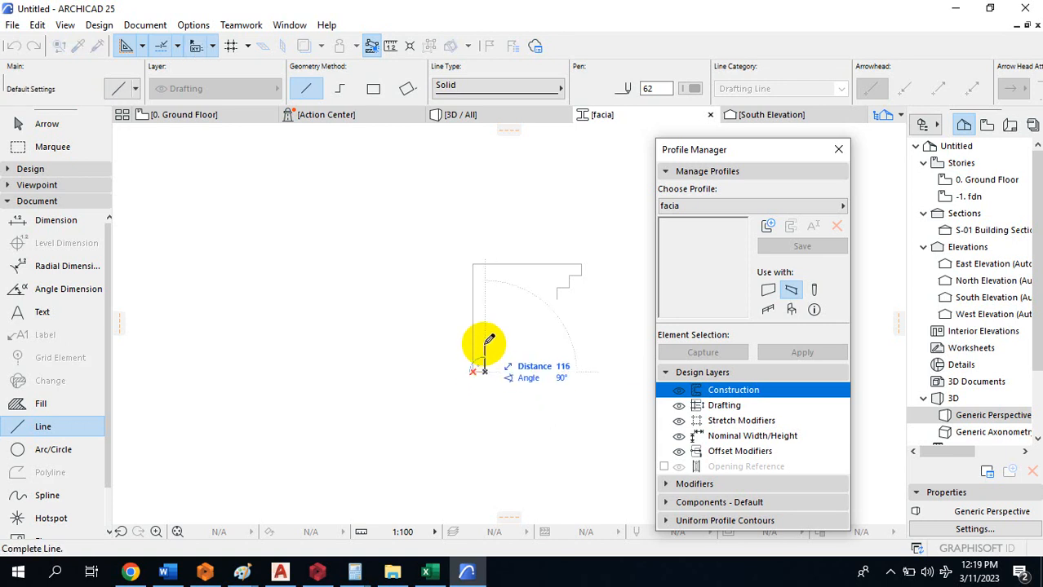
key(Tab)
text(50)
key(Return)
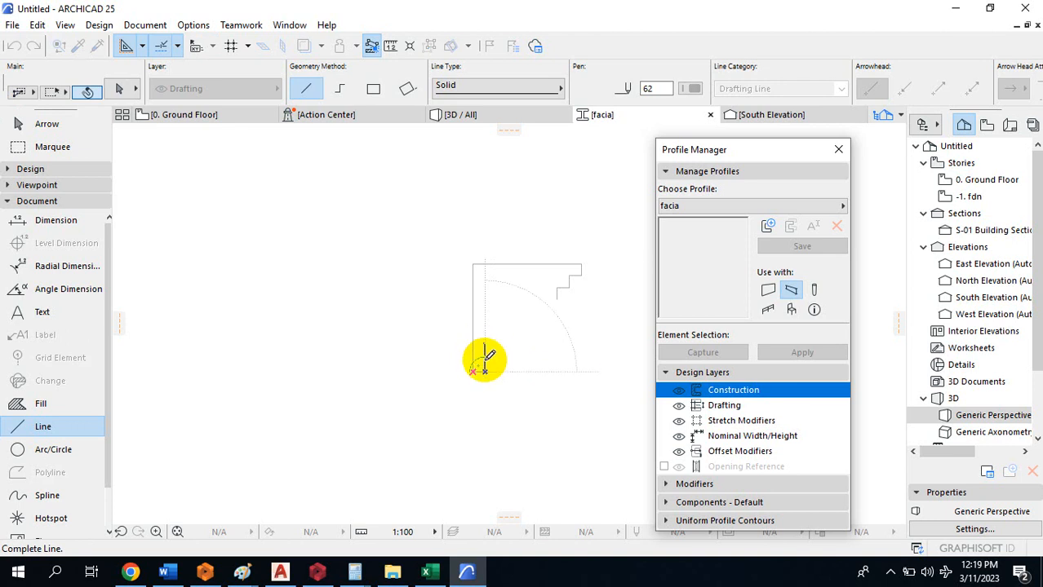
Continue the lower edge with a second step, a line 50 to the right and a line 50 upward
click(485, 360)
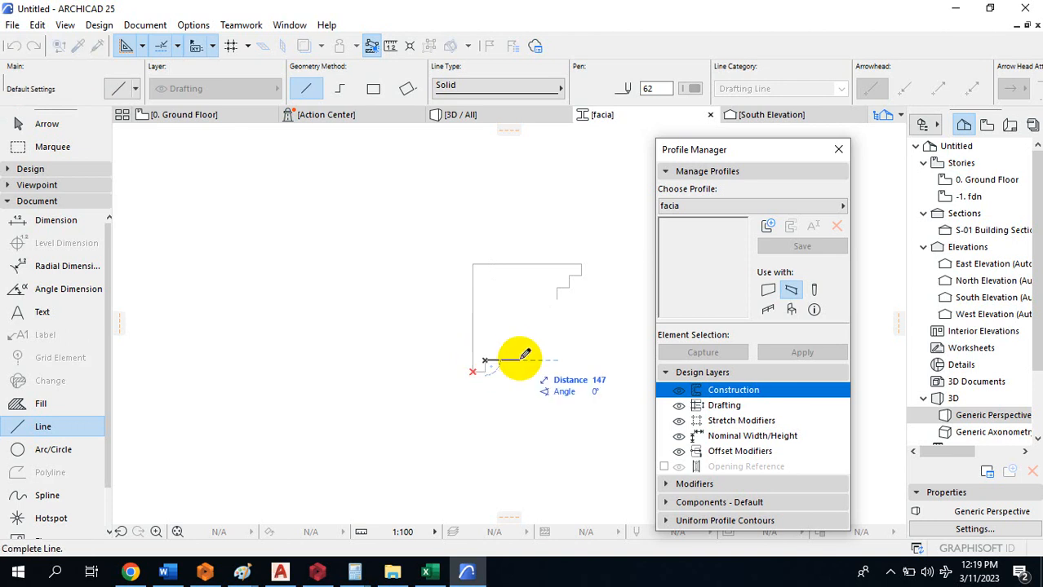
key(Tab)
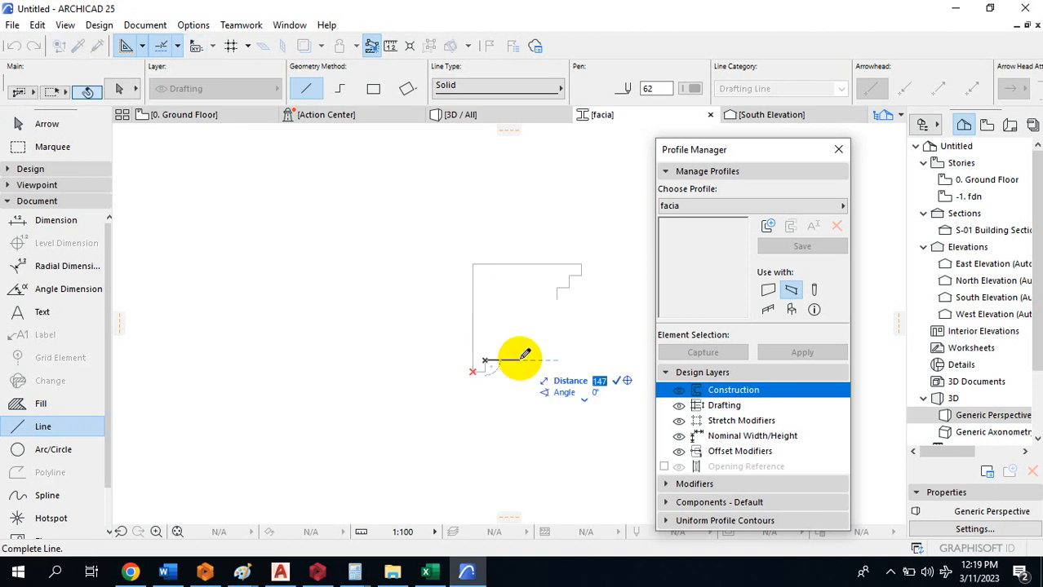
text(50)
key(Return)
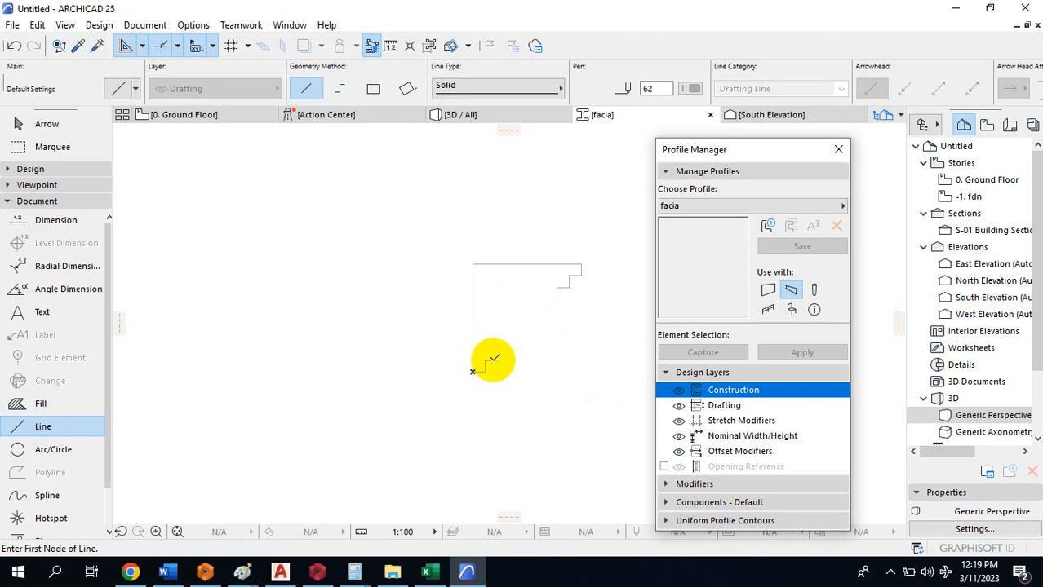
click(496, 359)
key(Tab)
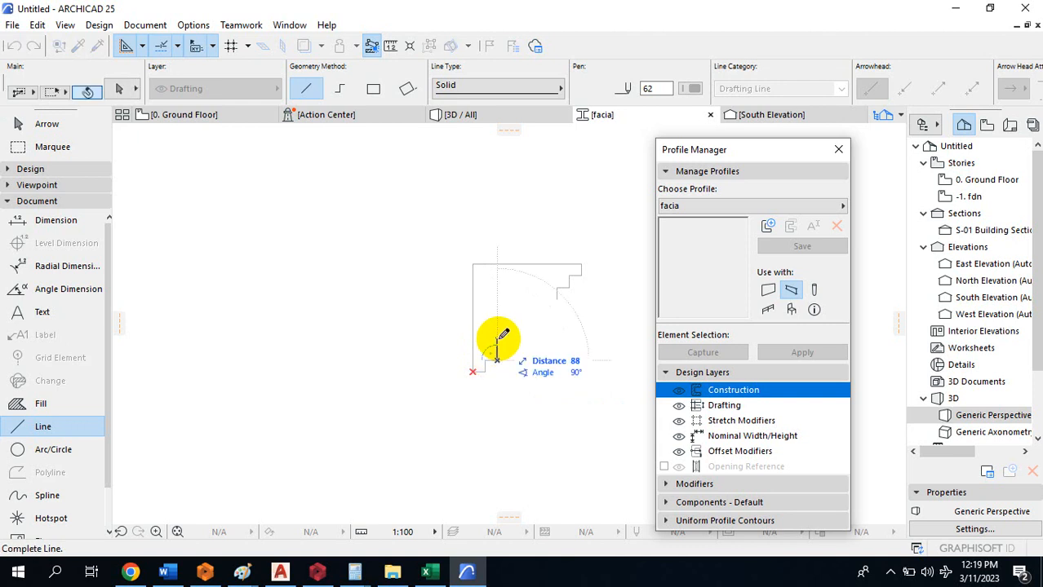
text(50)
key(Return)
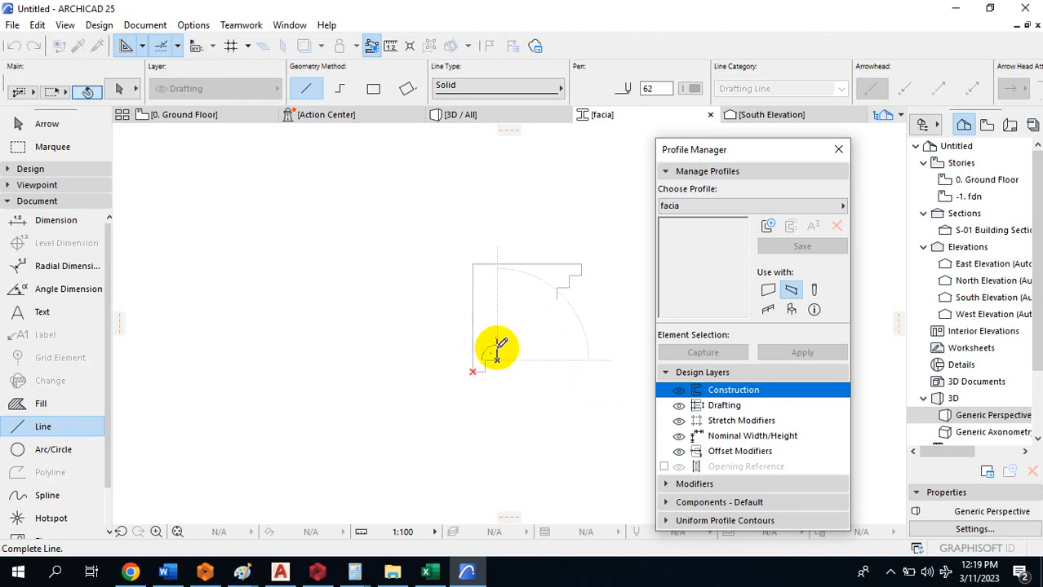
Draw a horizontal line of length 50 to the right from the top end of the lower steps
click(497, 348)
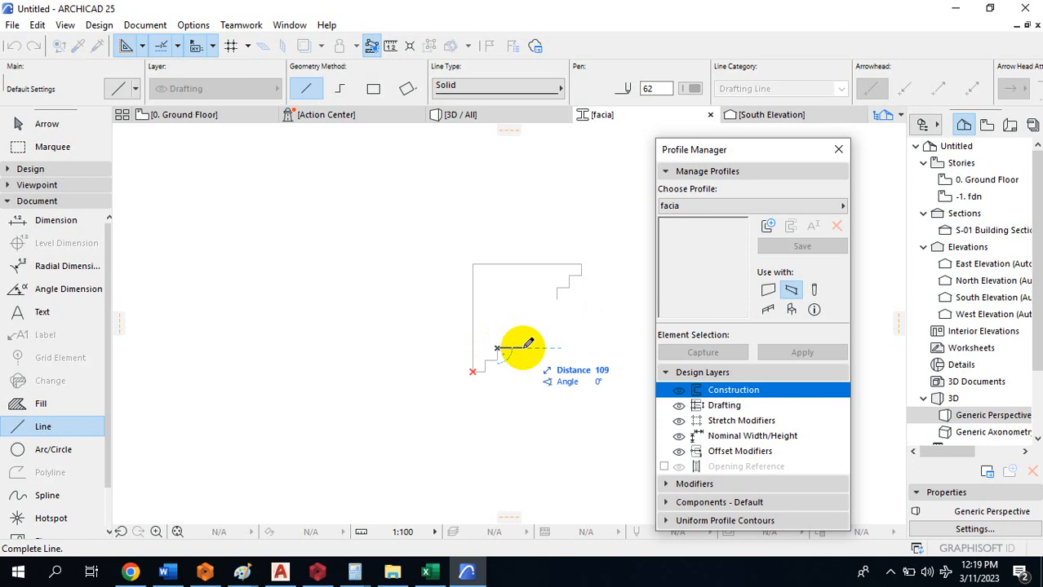
key(Tab)
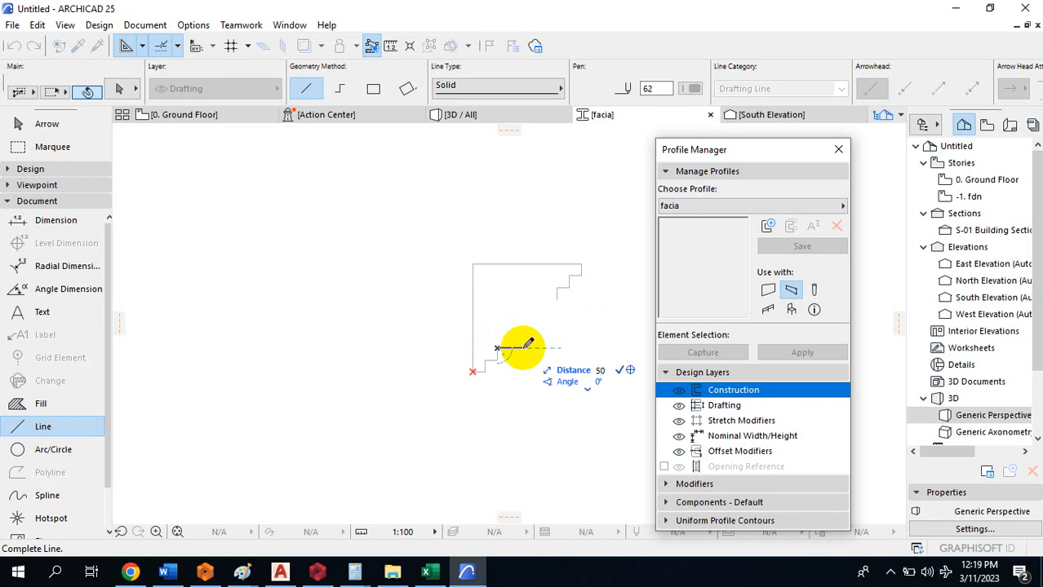
text(50)
key(Return)
Close the outline with a diagonal line from the lower steps' free end to the upper steps' free end
click(507, 349)
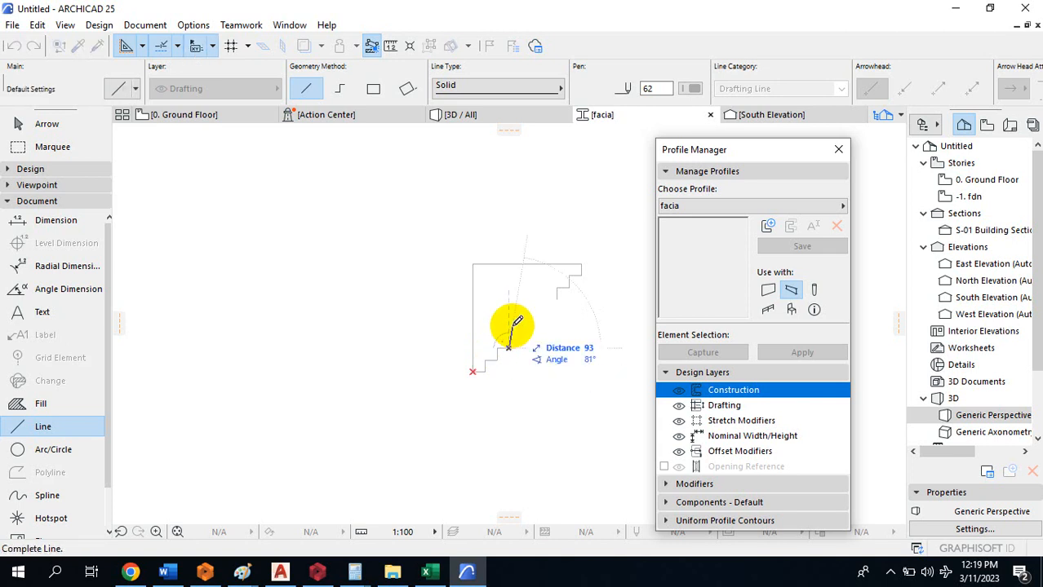
click(557, 297)
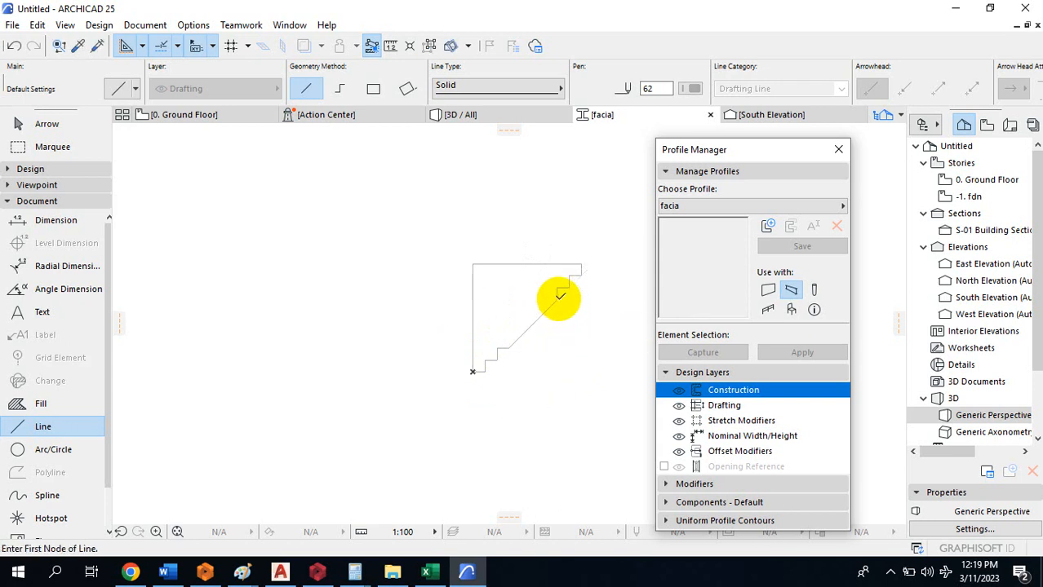
scroll(530, 345, up, 2)
key(Escape)
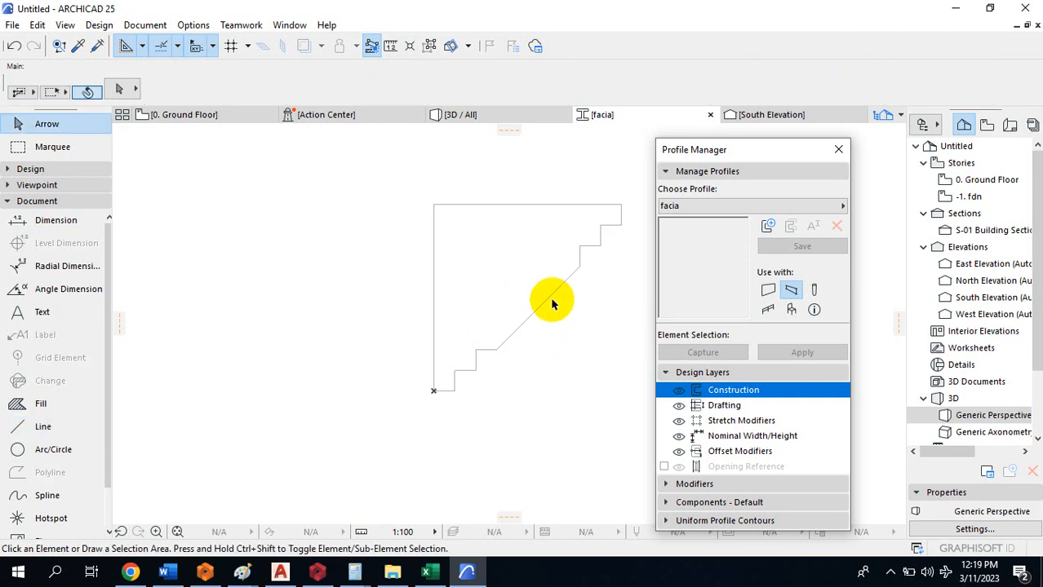
Curve the diagonal line into an arc of radius about 490 bulging inward toward the outline's upper-left corner
click(523, 330)
click(522, 310)
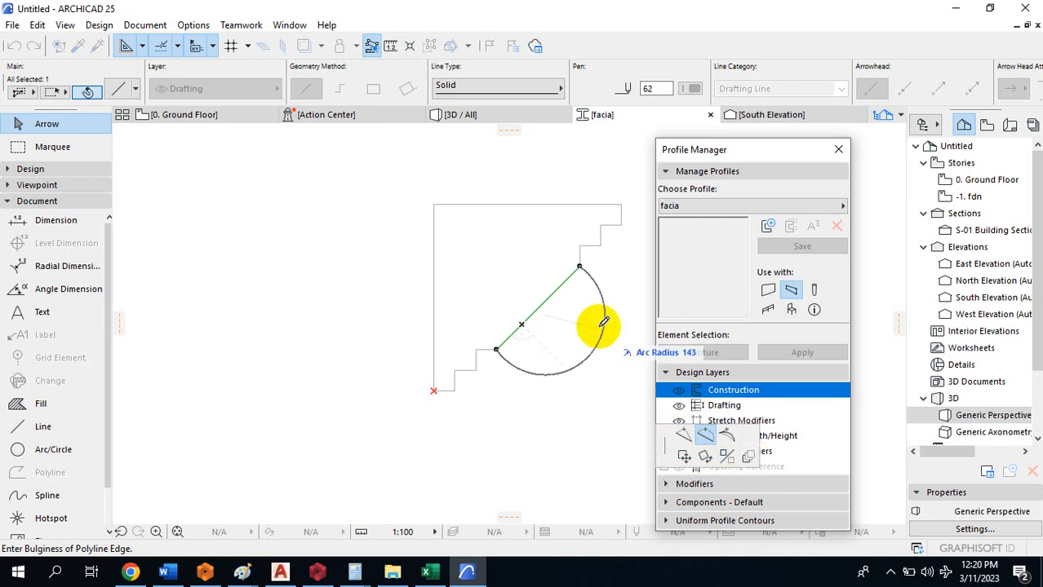
click(706, 436)
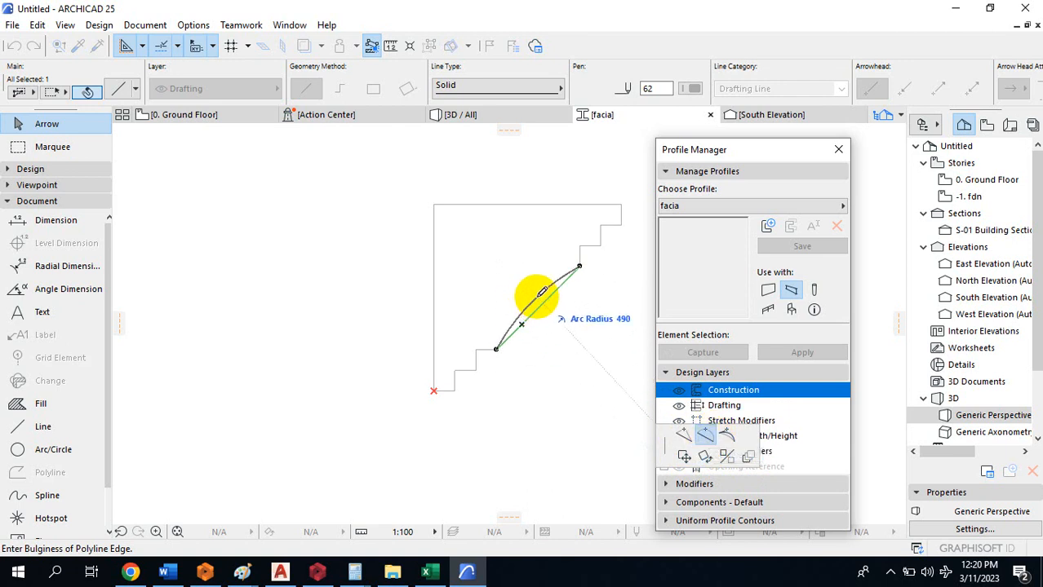
click(541, 290)
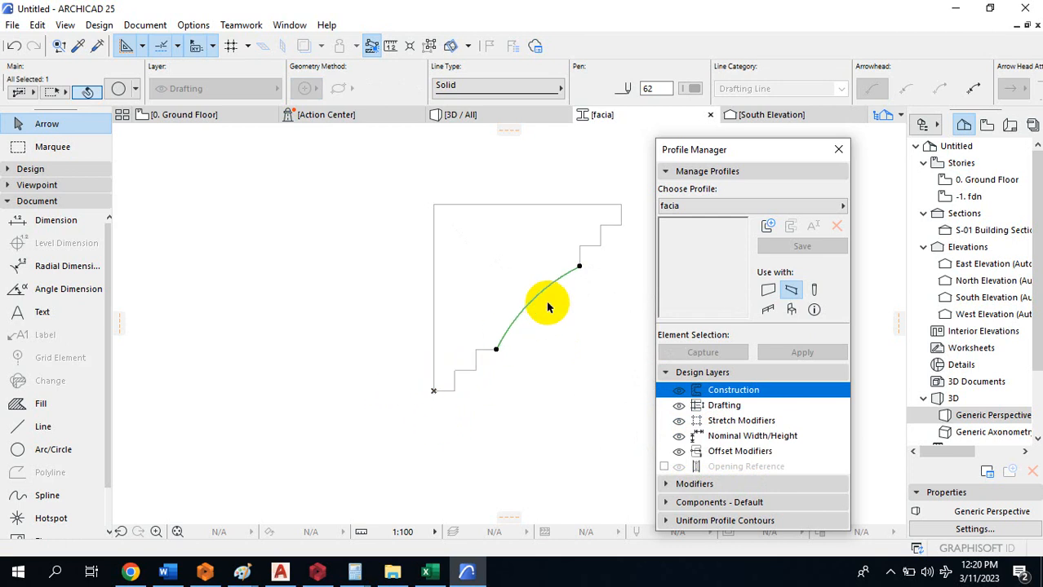
click(487, 433)
Drag a copy of the lowest short vertical step line 230 to the left, outside the outline
scroll(440, 390, up, 3)
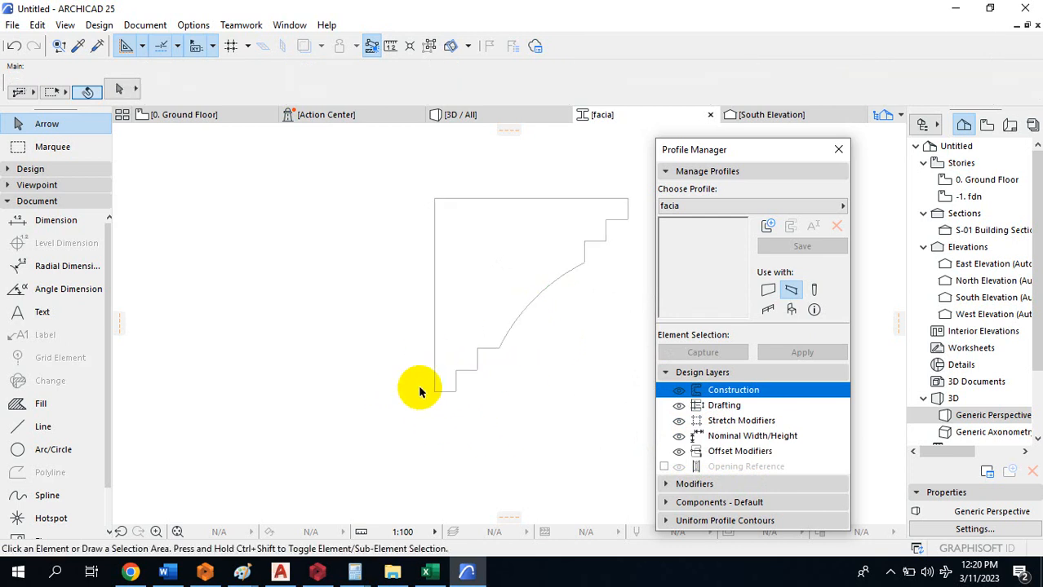
click(469, 382)
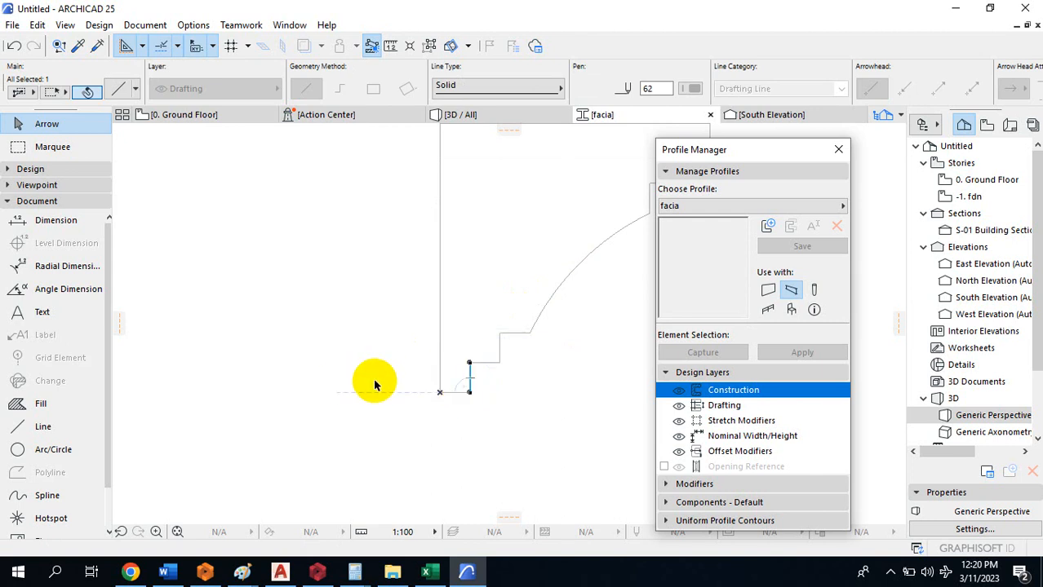
key(ctrl+d)
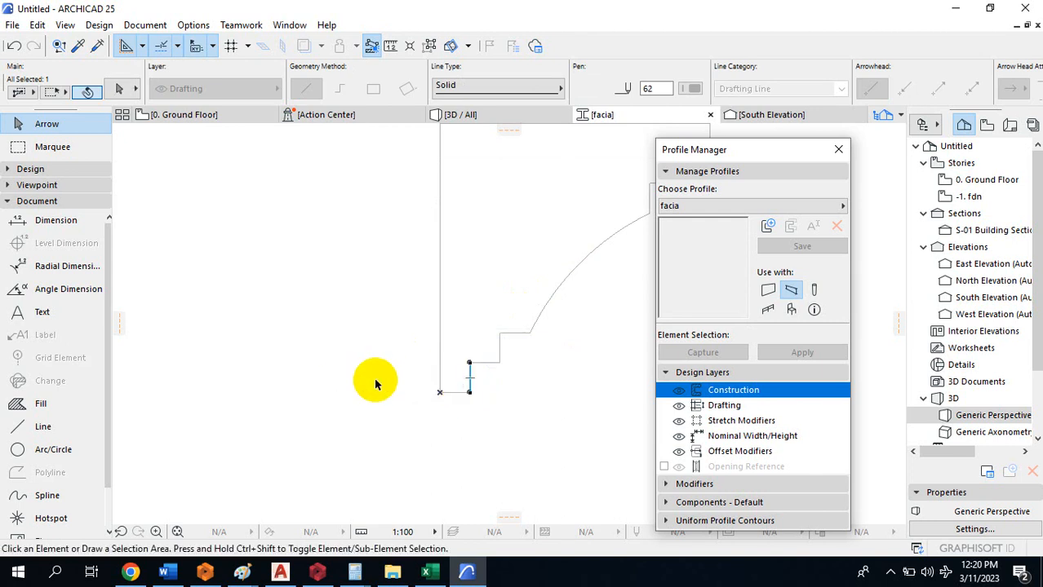
click(470, 380)
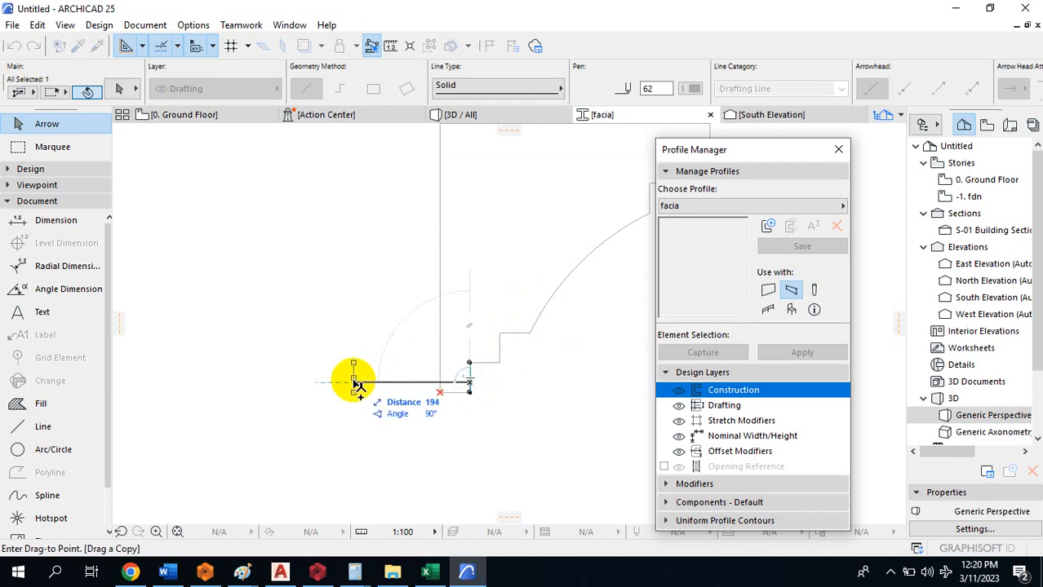
key(Tab)
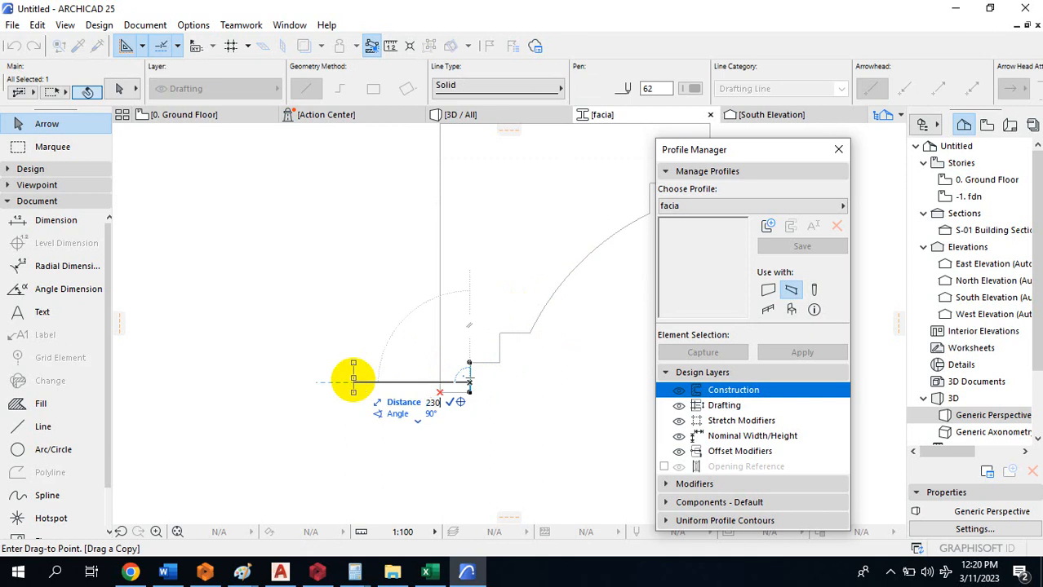
key(Return)
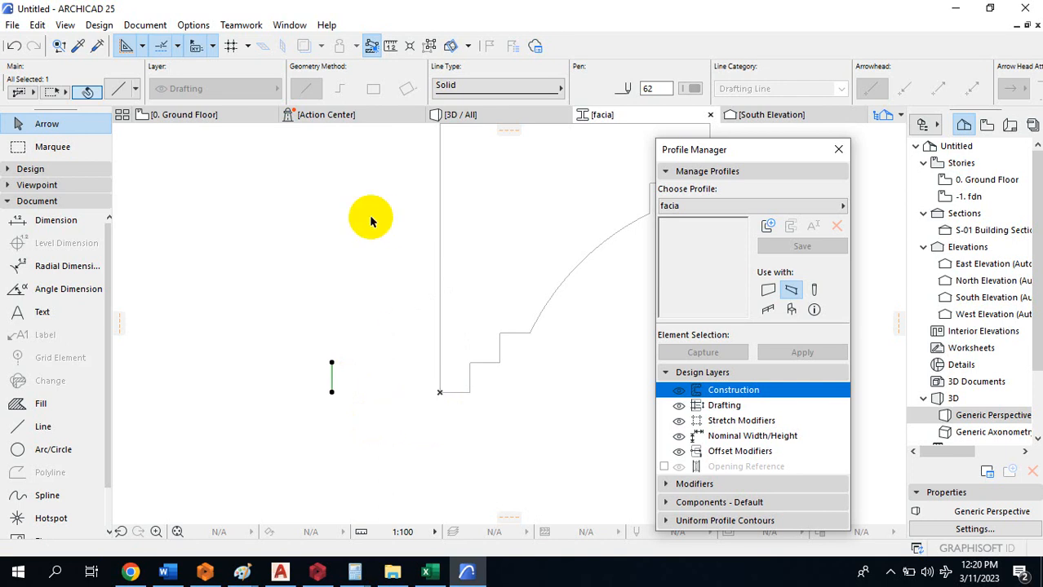
Draw a horizontal line from the lowest step's bottom outer corner to the bottom end of the copied short vertical line
click(37, 425)
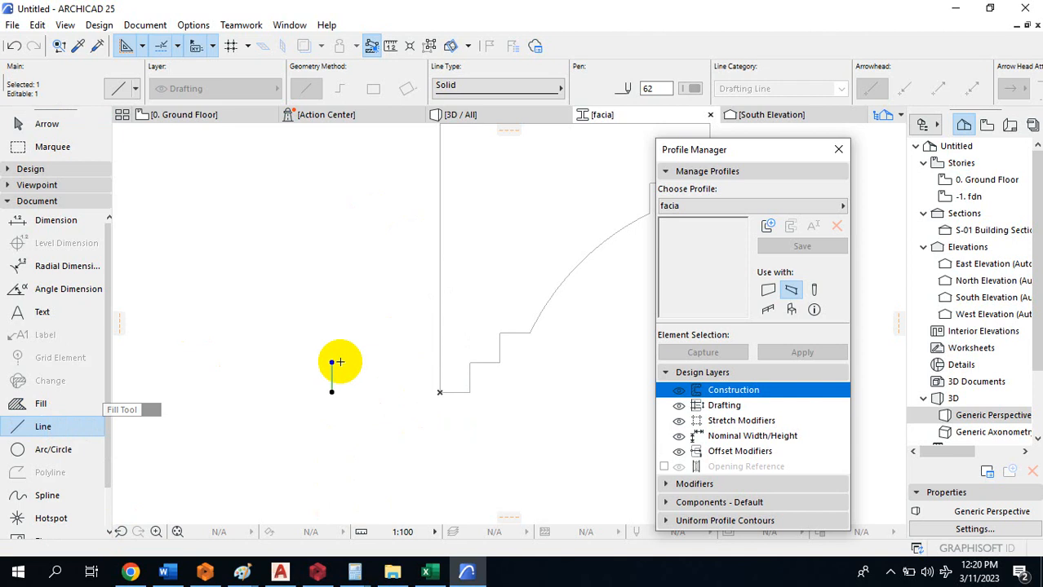
key(Escape)
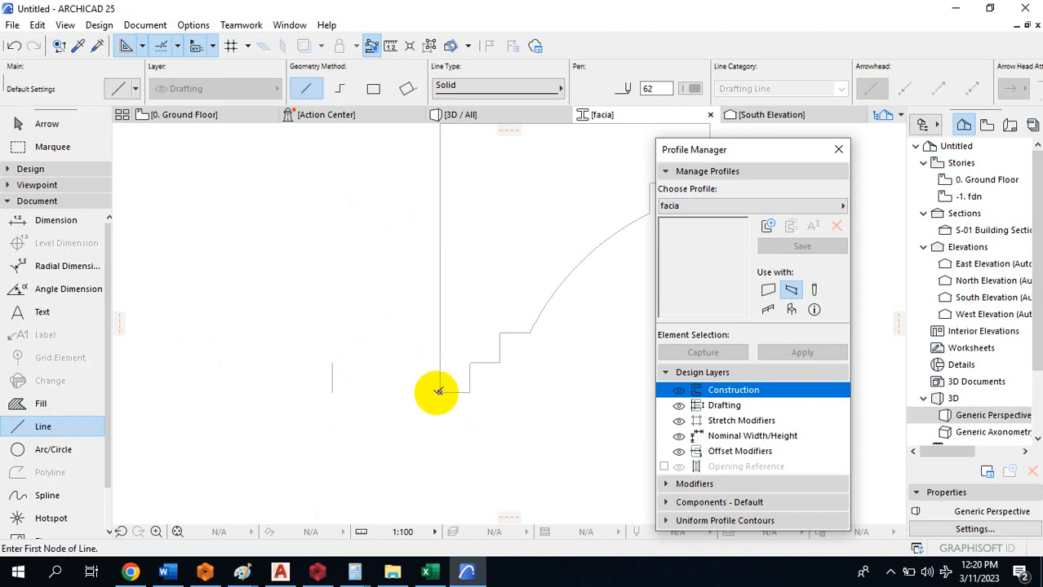
click(469, 393)
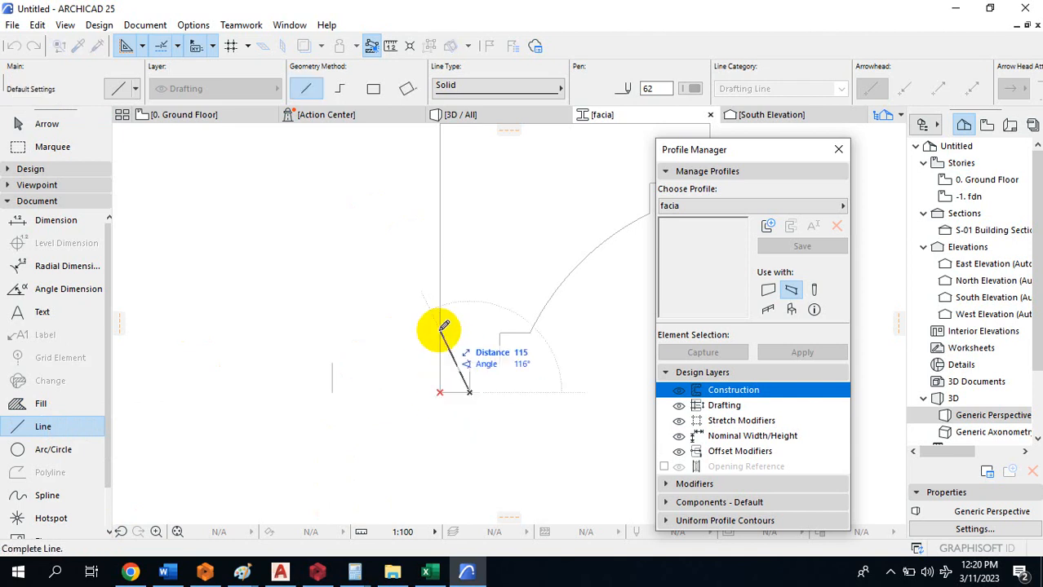
click(333, 392)
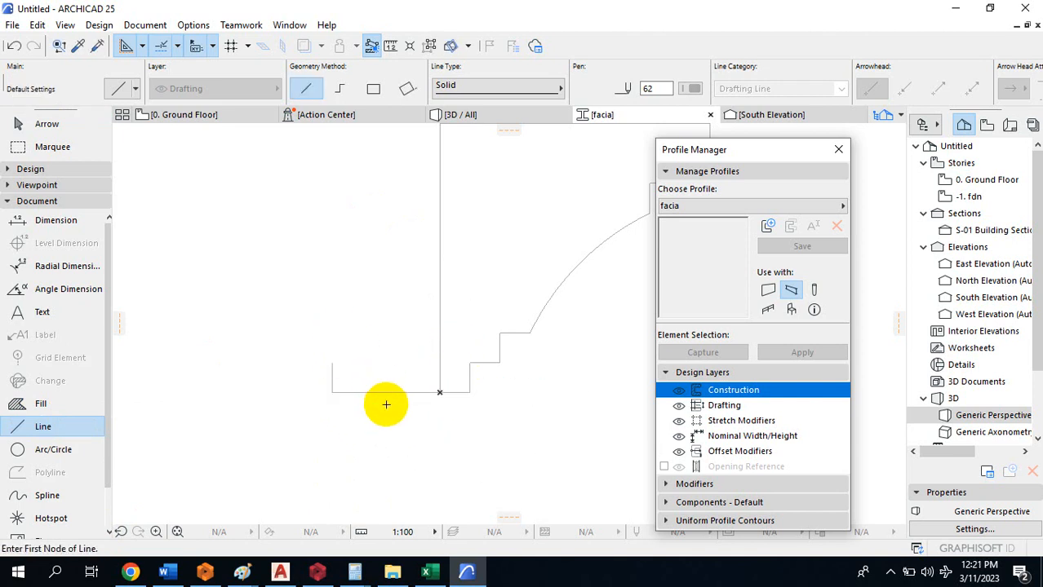
Try a diagonal line from the copied short line's top end to just past the outline's long vertical edge
scroll(387, 433, down, 2)
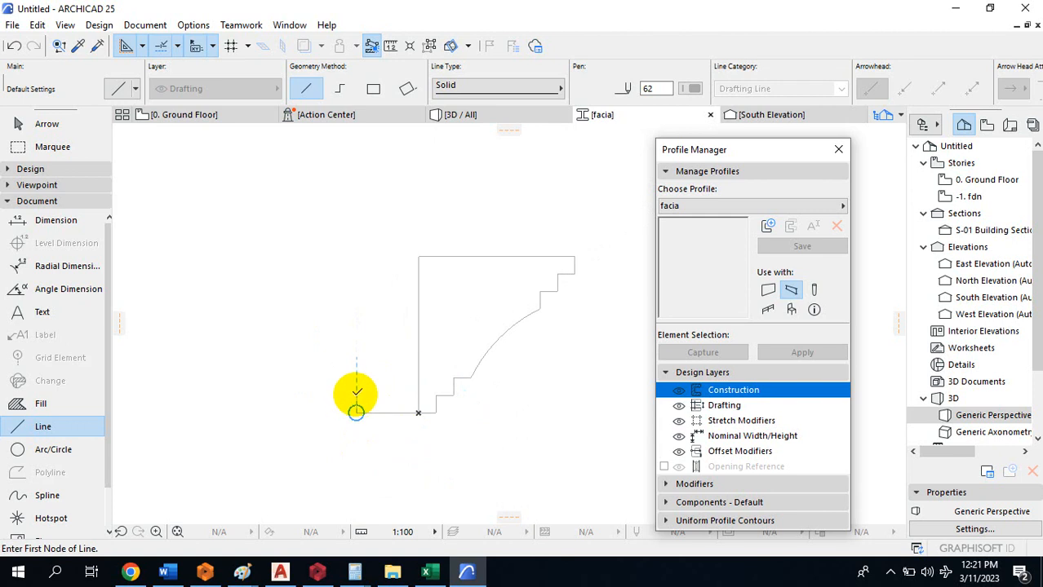
click(356, 396)
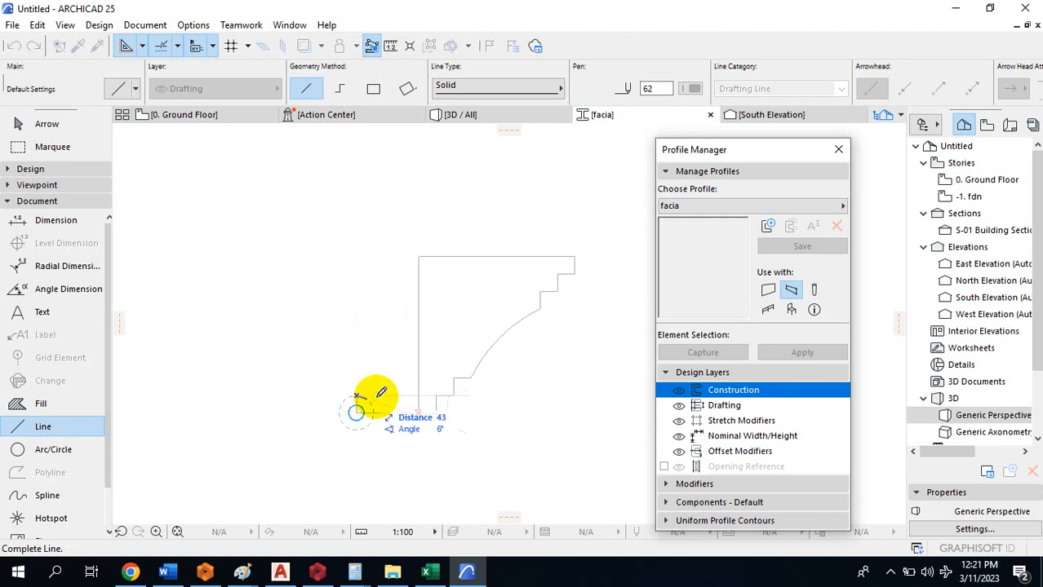
click(423, 347)
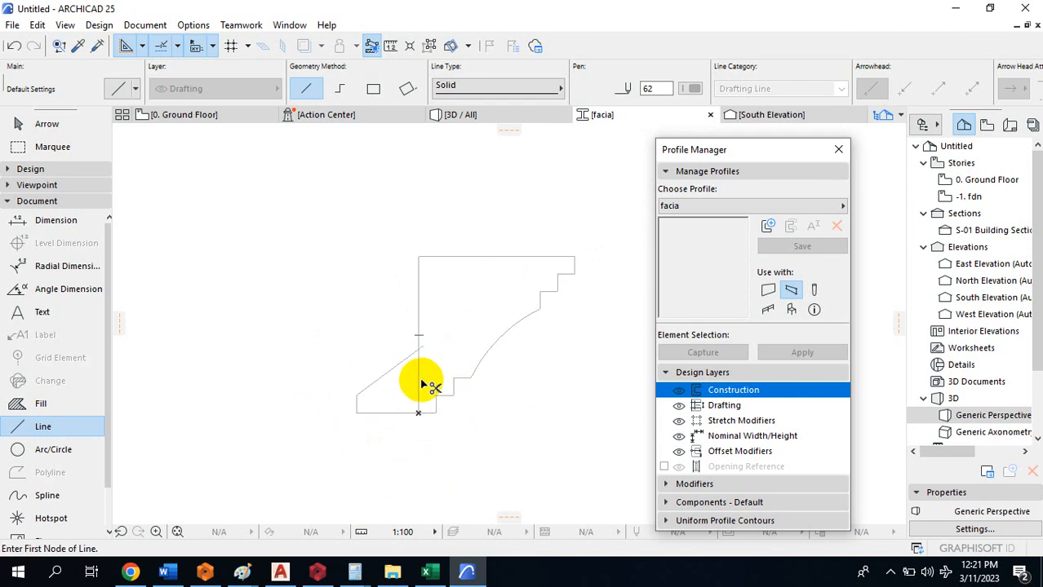
key(ctrl+z)
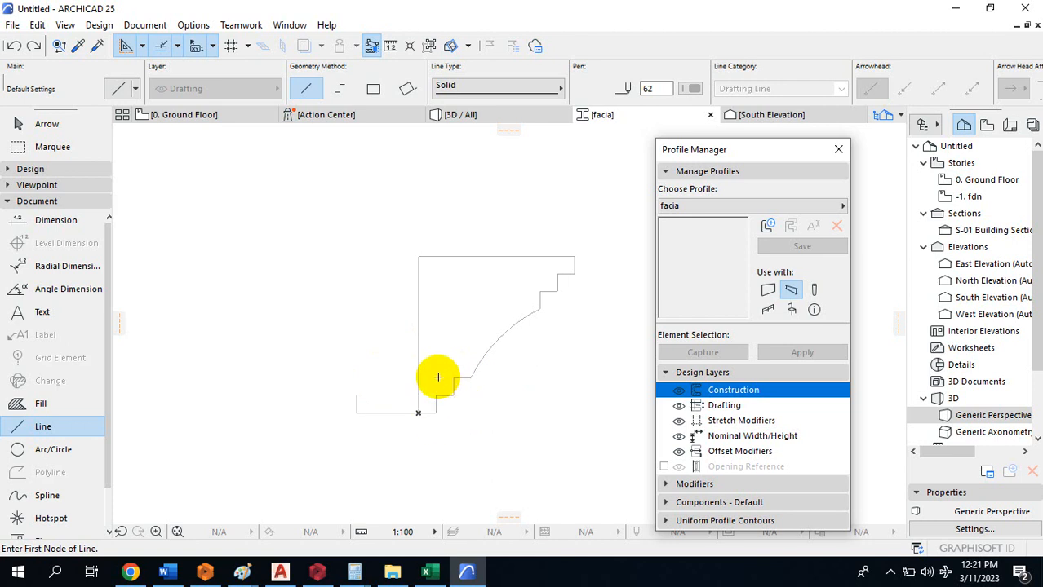
key(Escape)
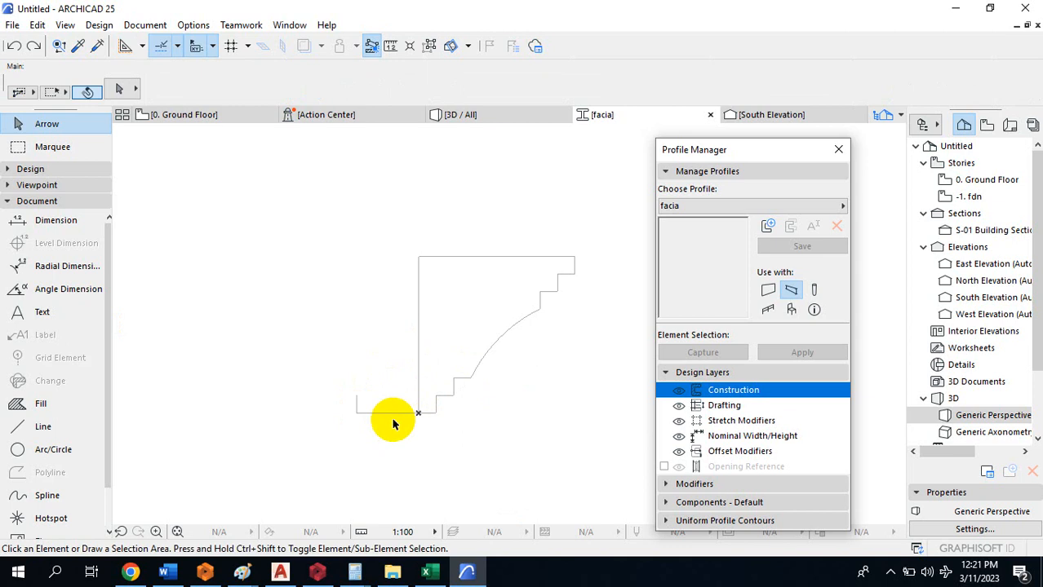
Draw a vertical line of length 230 upward from the bottom end of the copied short line
click(42, 427)
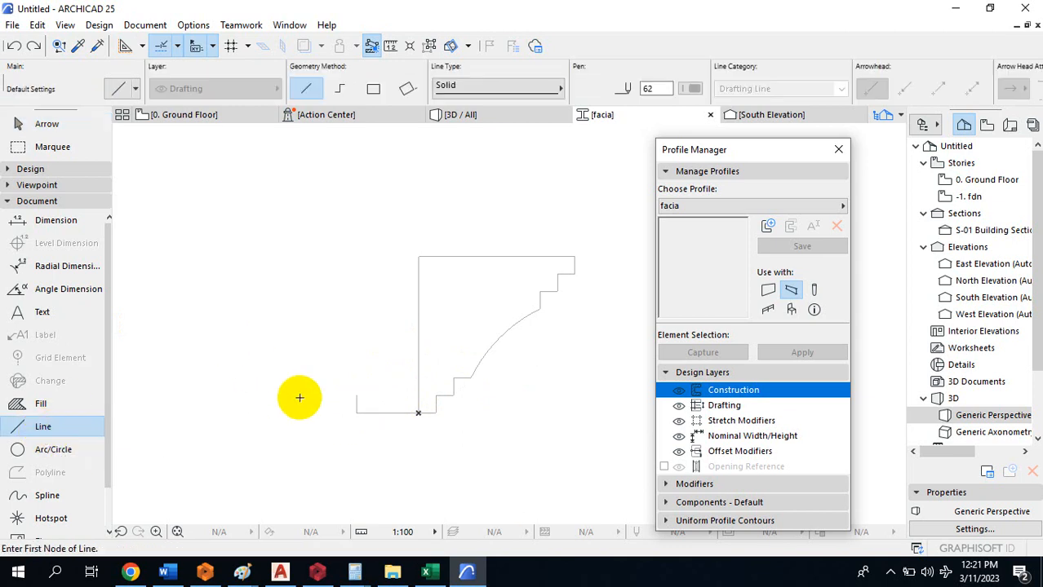
click(356, 412)
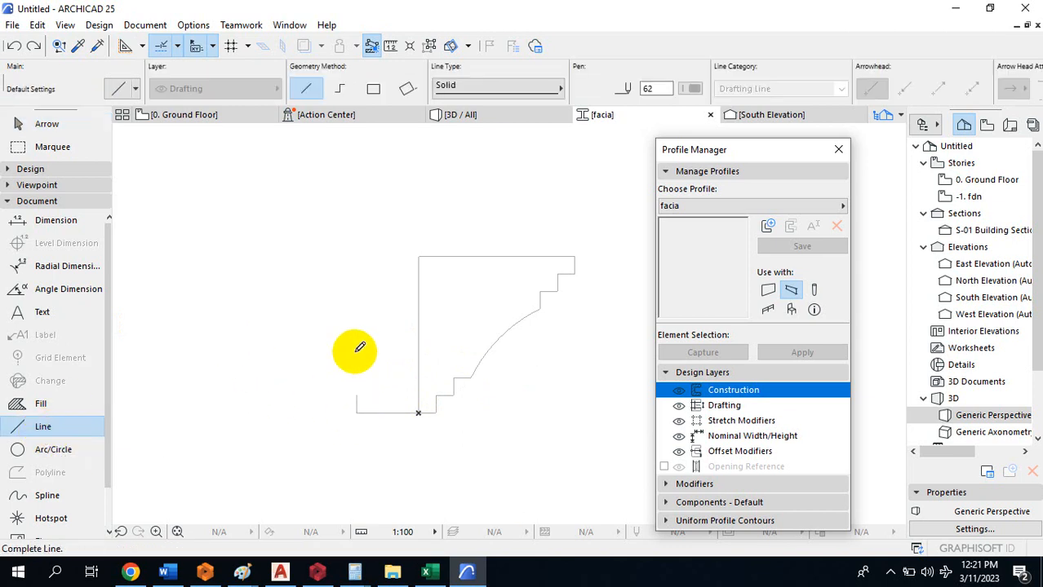
text(23)
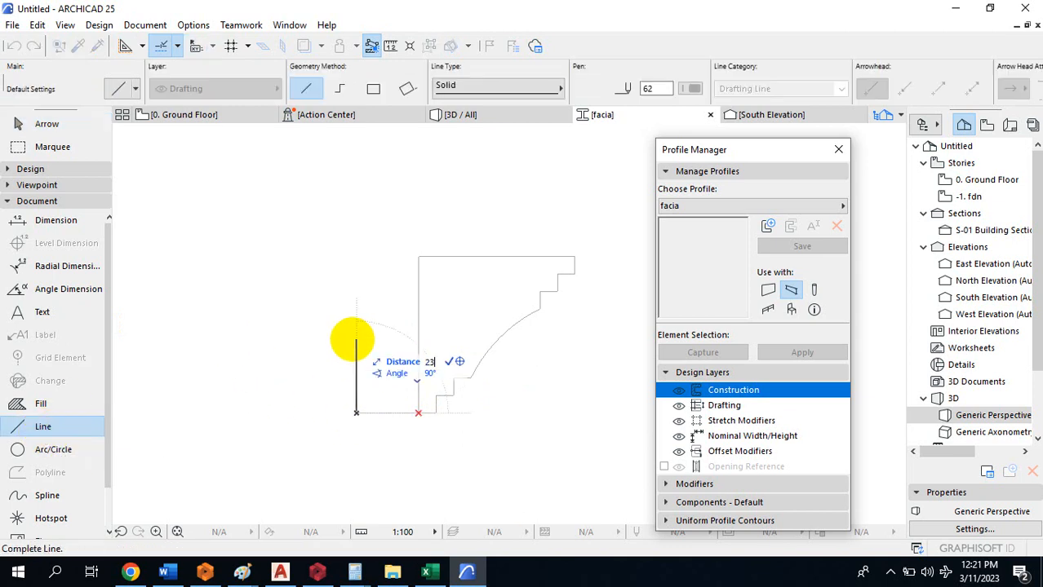
text(0)
key(Return)
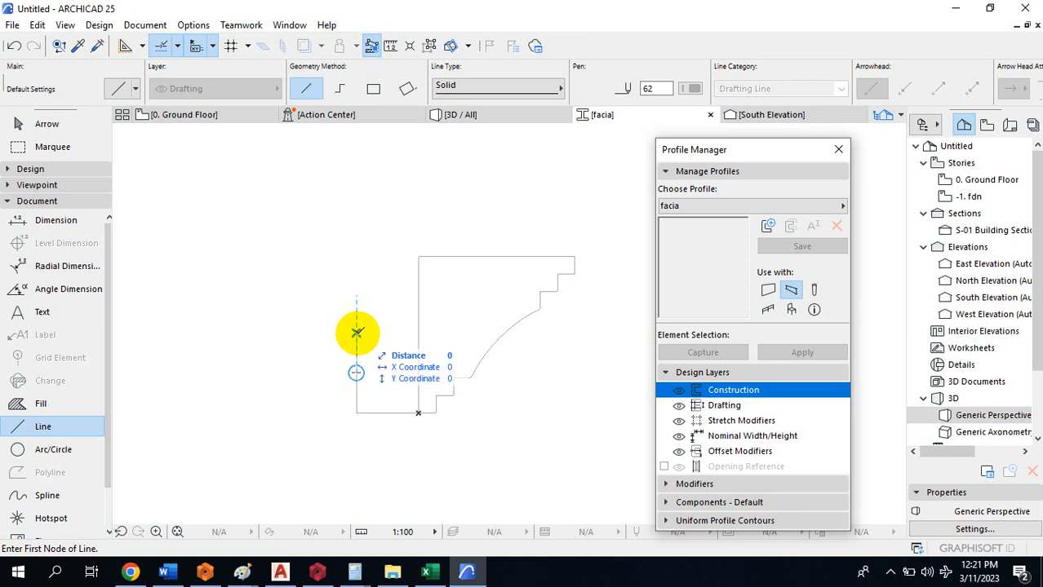
right_click(341, 373)
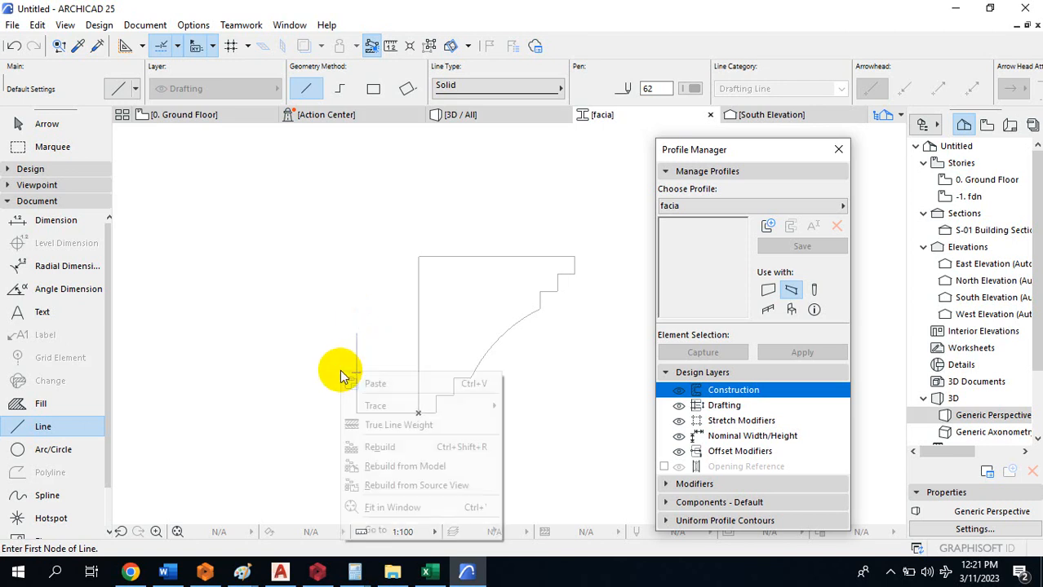
click(356, 294)
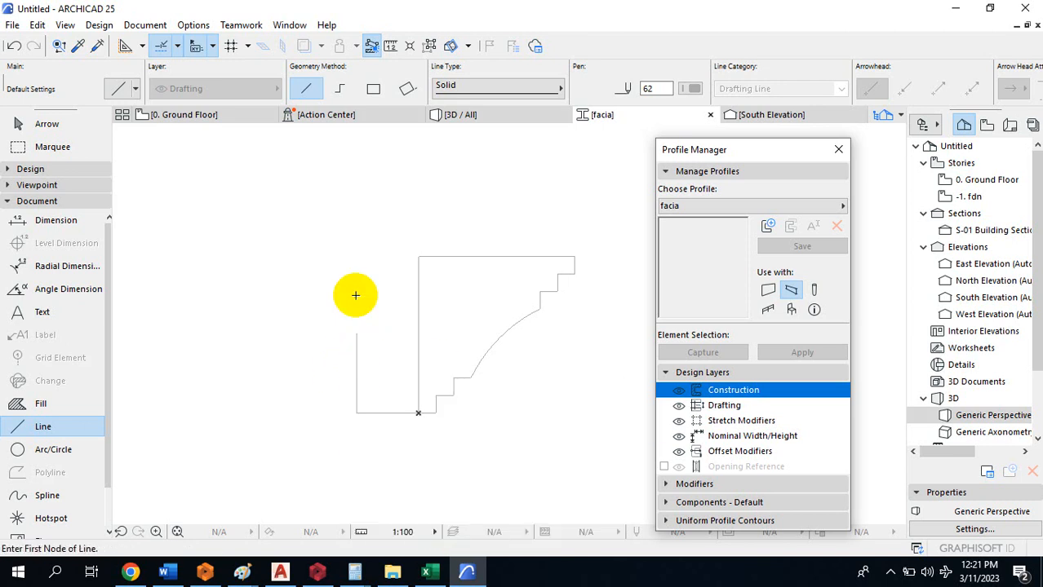
Dimension the height of the new vertical line, placing the dimension outside the outline
click(45, 220)
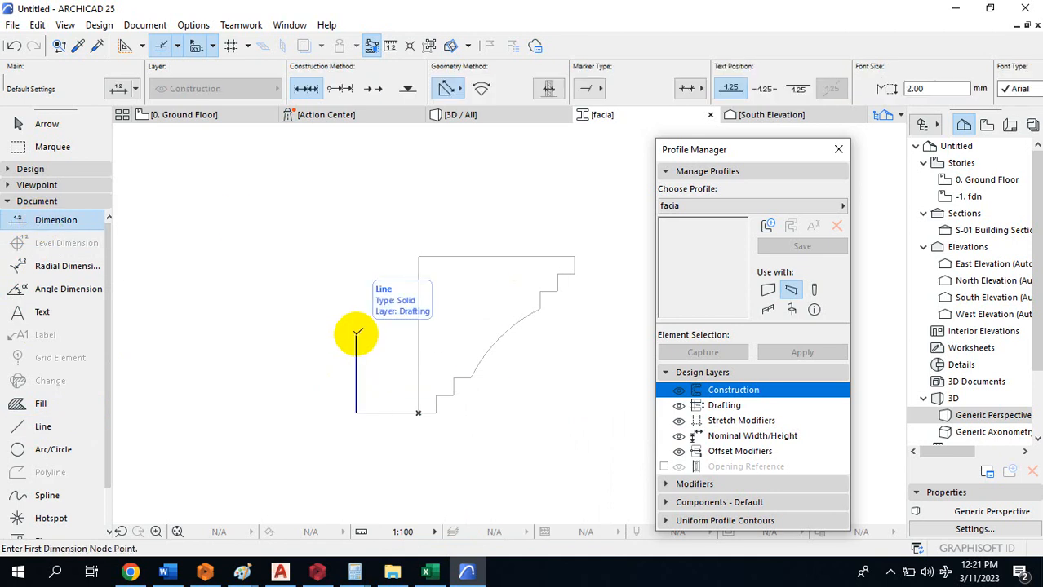
click(356, 333)
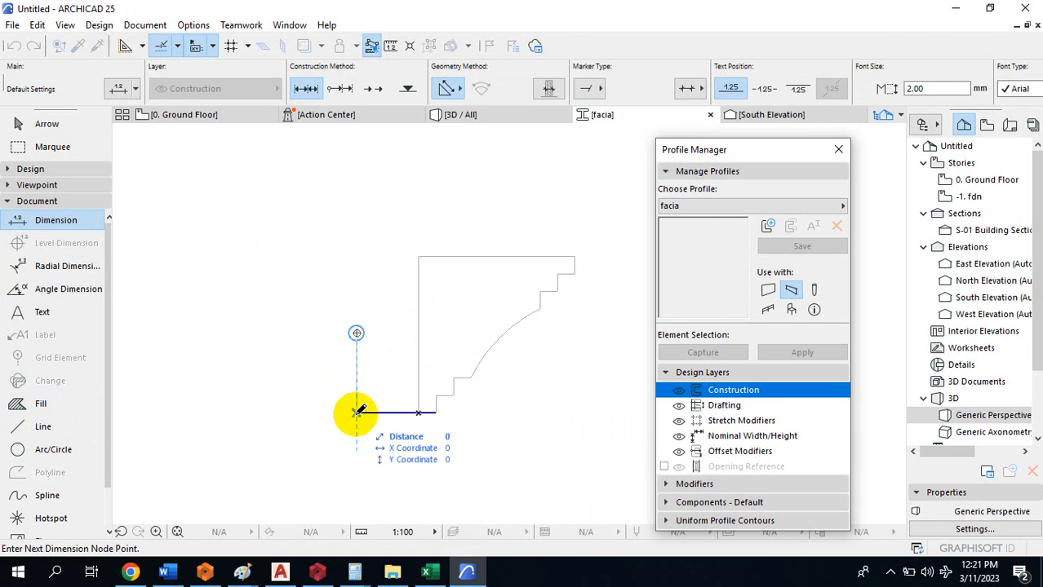
click(356, 413)
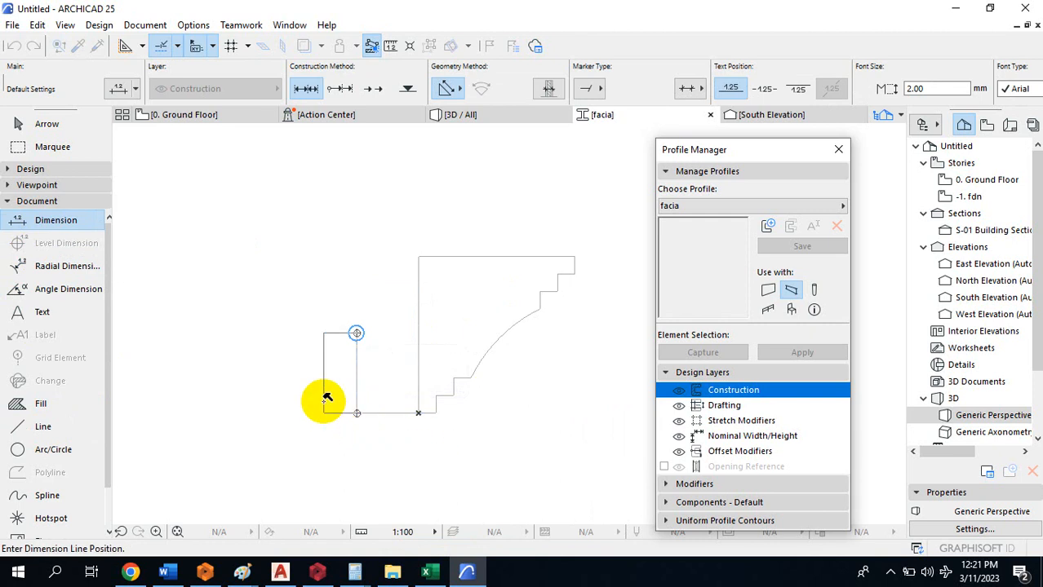
click(326, 394)
scroll(327, 368, down, 2)
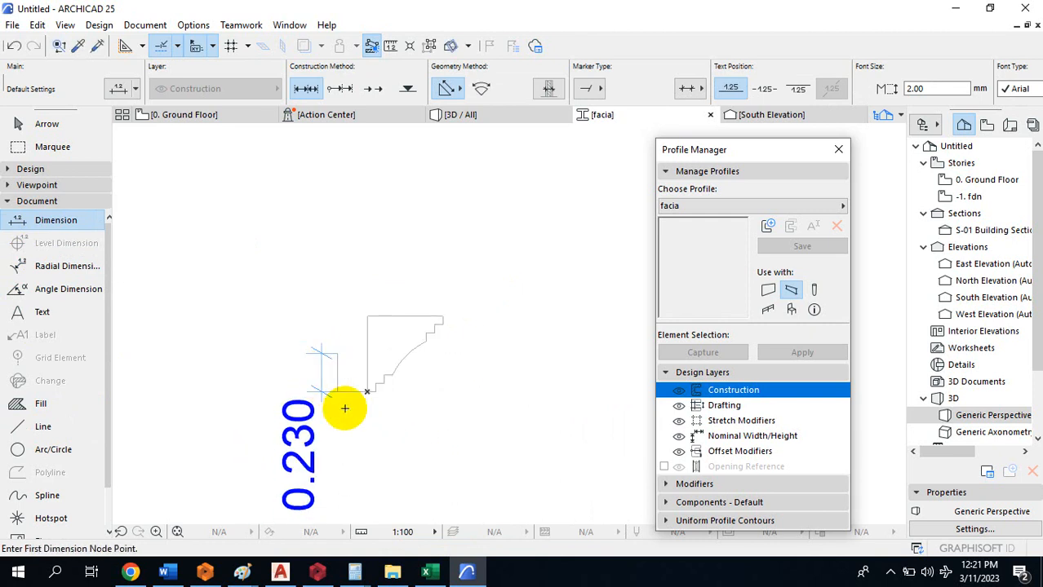
Delete the dimension and the 230 vertical line, keeping the copied short line
key(Escape)
click(309, 431)
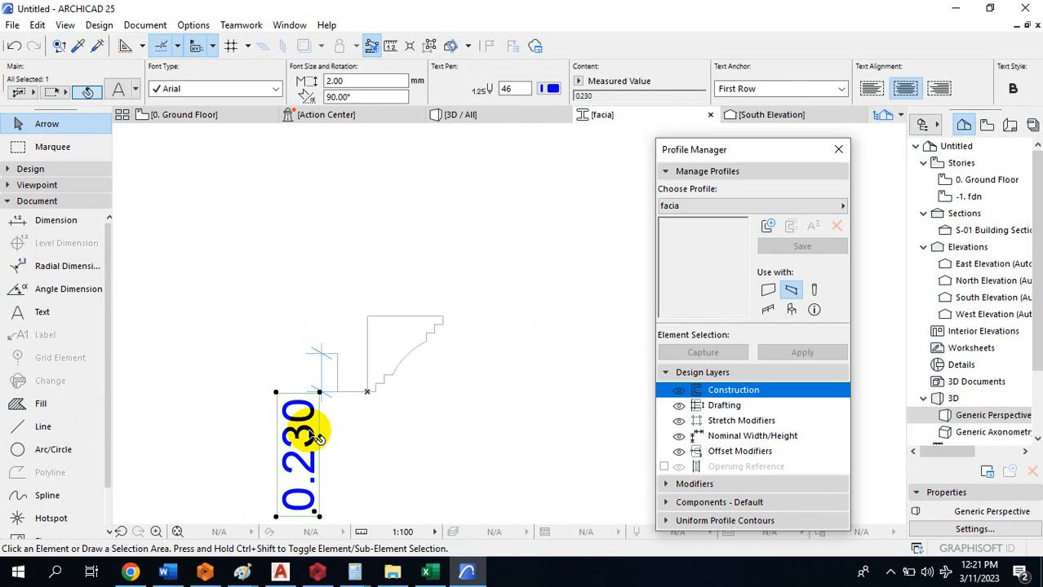
key(Delete)
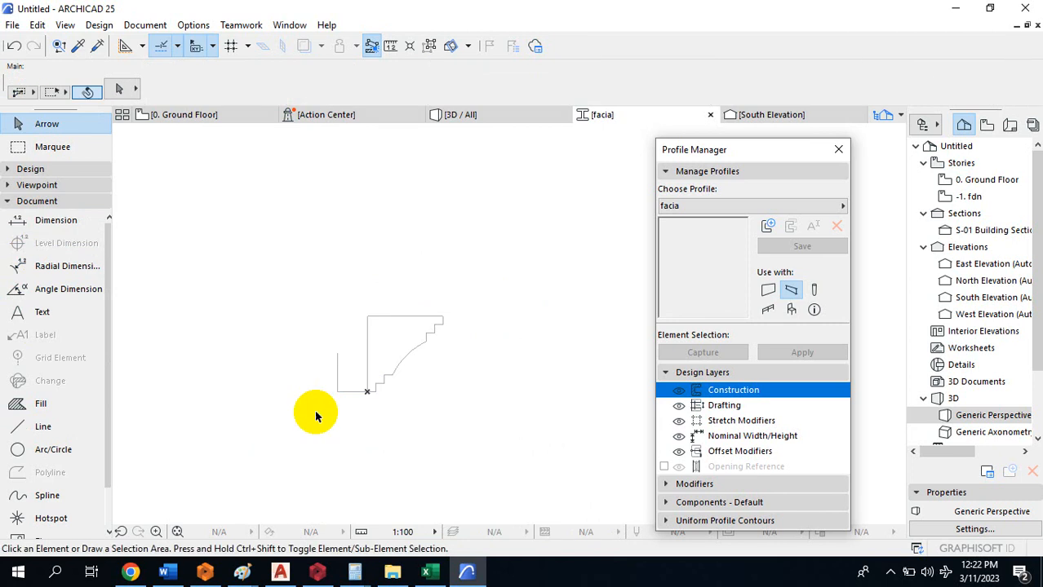
click(339, 370)
key(Escape)
Draw a diagonal line from the copied short line's top end to the midpoint of the outline's top line
scroll(342, 367, up, 5)
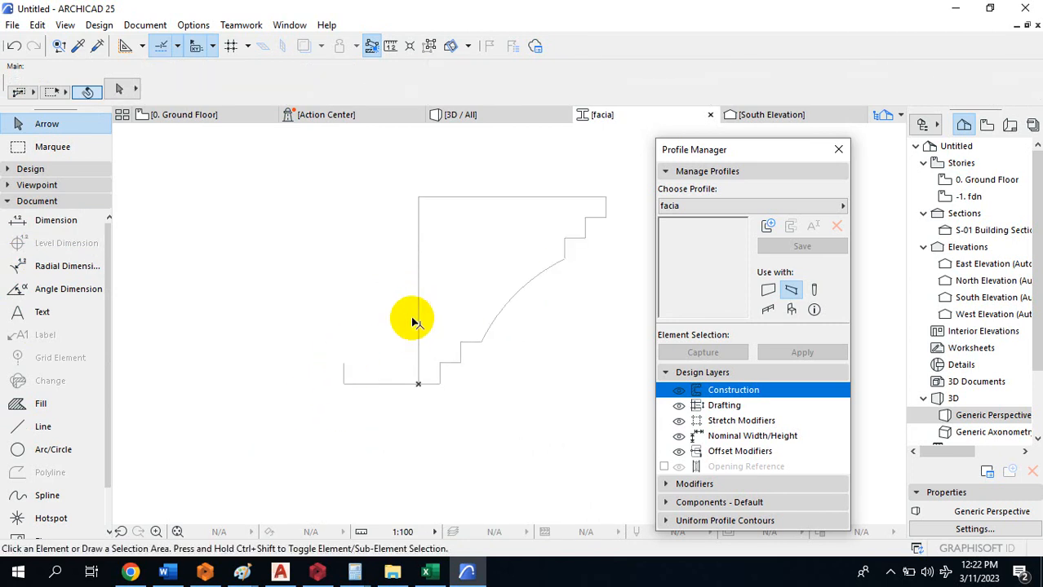
click(38, 427)
click(343, 362)
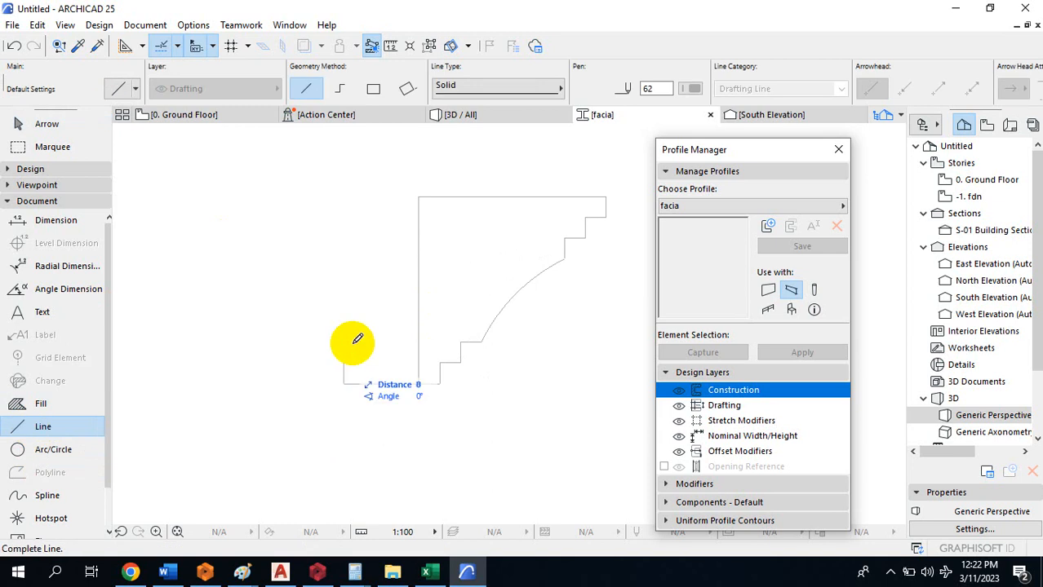
click(514, 192)
key(Escape)
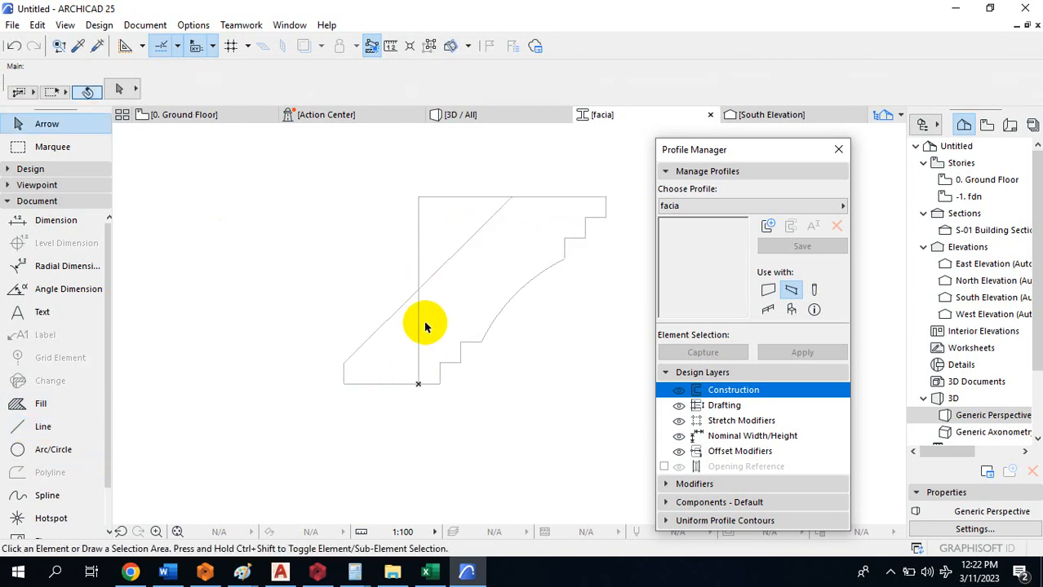
Delete the outline's long vertical line and shorten the top line to the diagonal's upper end
click(420, 322)
key(Delete)
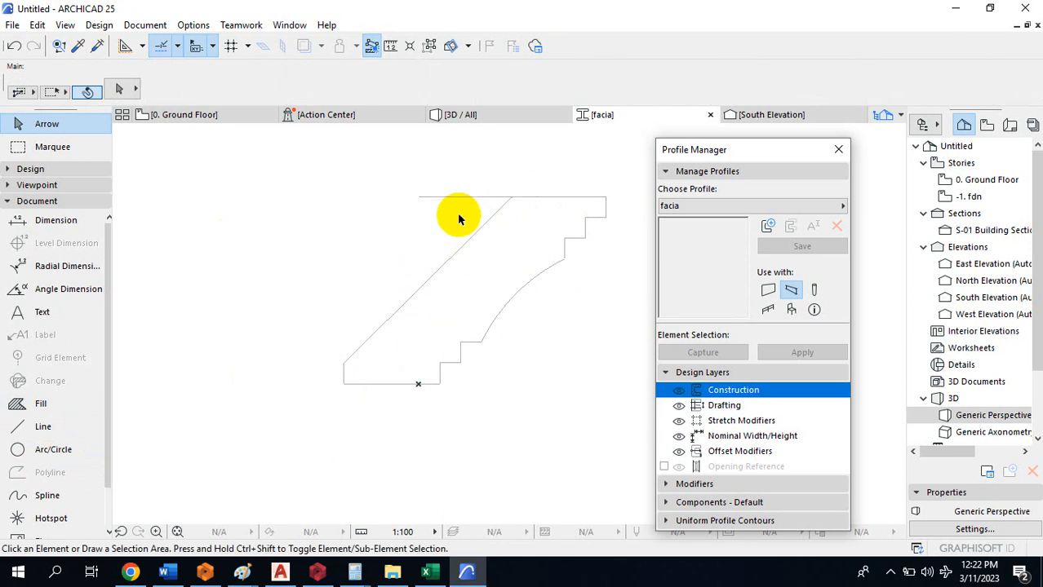
click(464, 198)
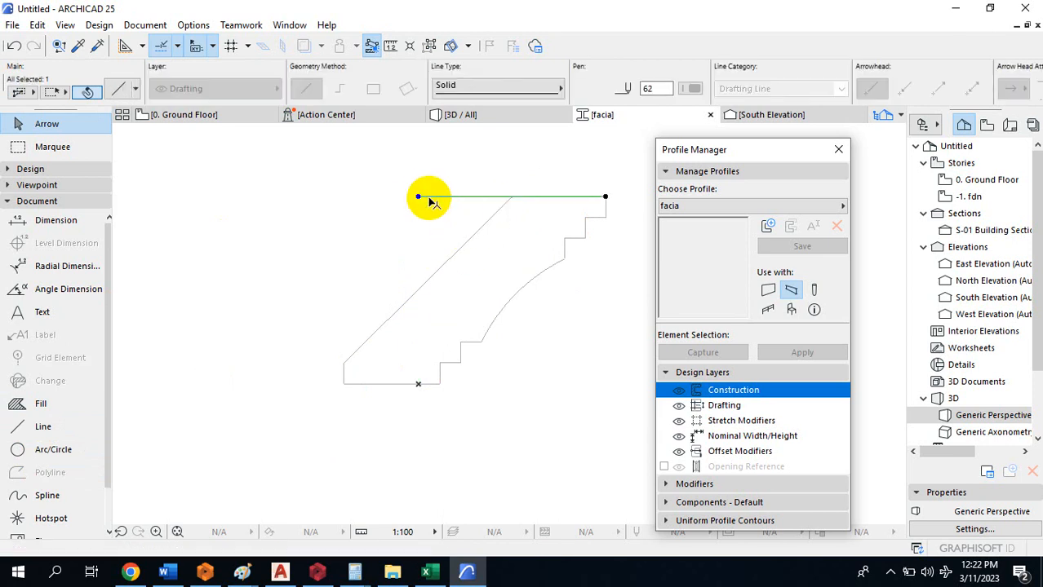
click(418, 197)
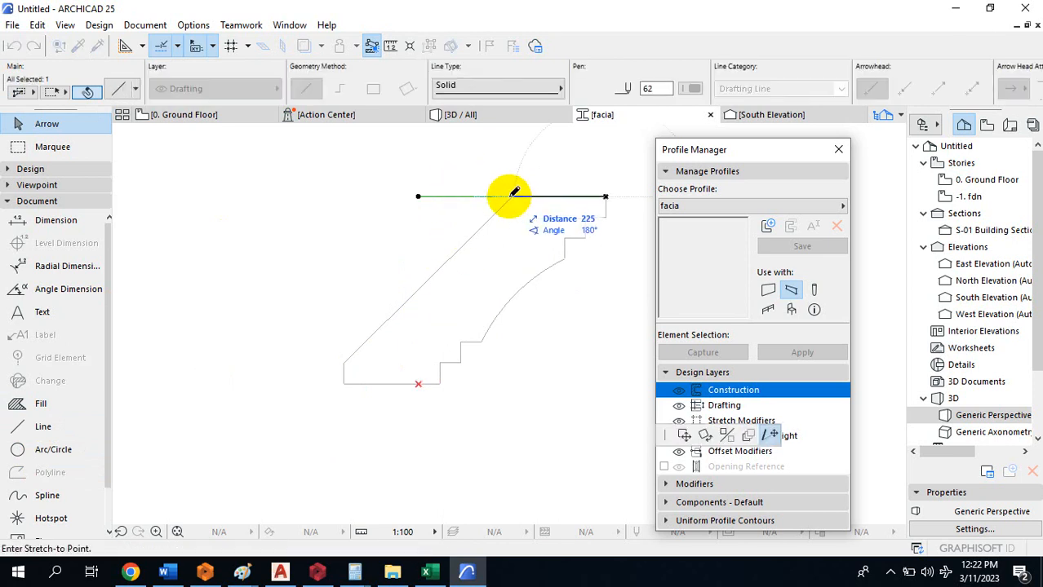
click(512, 196)
click(419, 308)
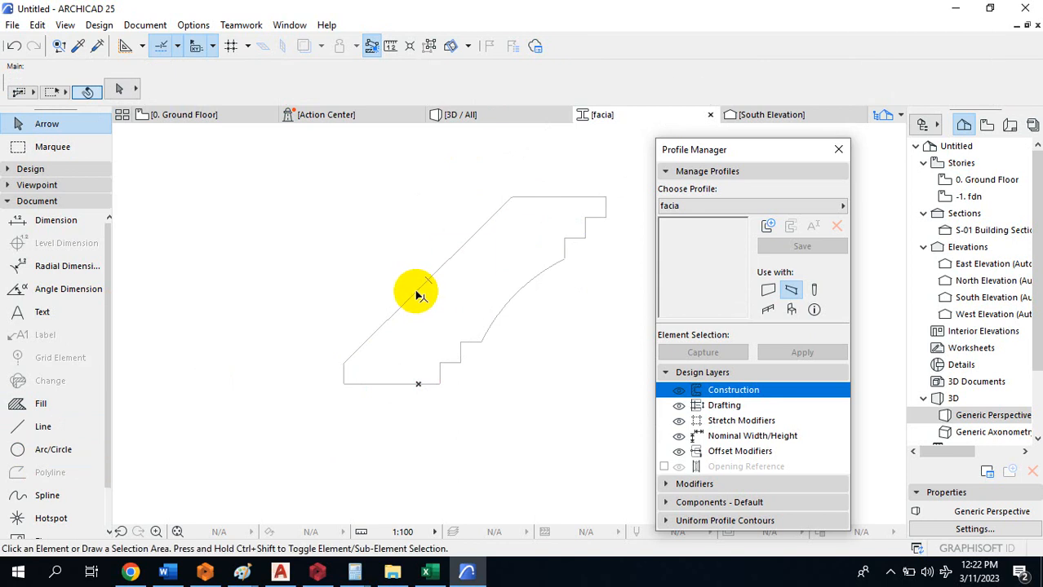
Curve the diagonal line into a shallow arc bulging outward, away from the stepped side
click(418, 295)
click(416, 291)
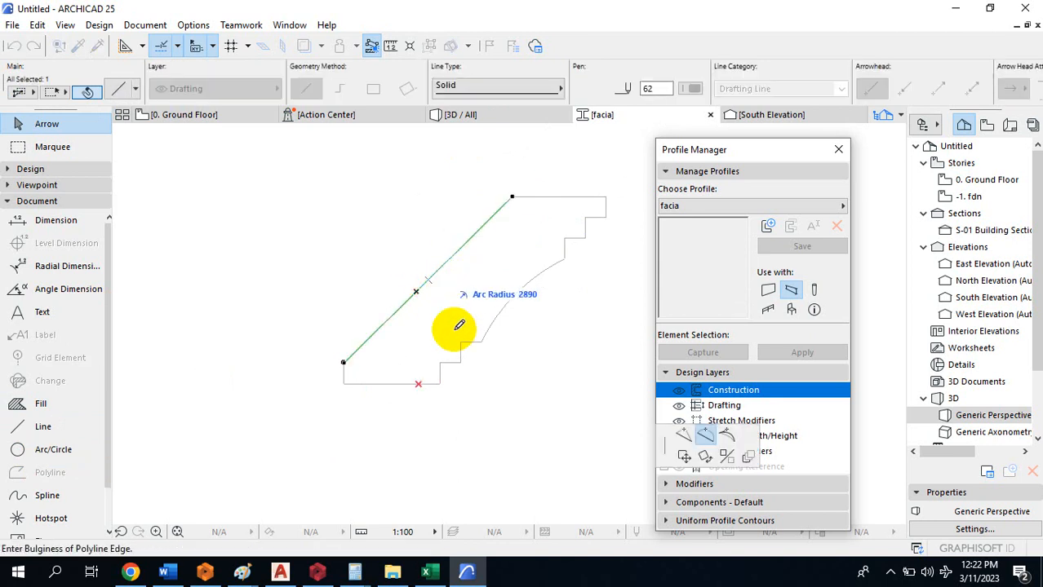
click(706, 438)
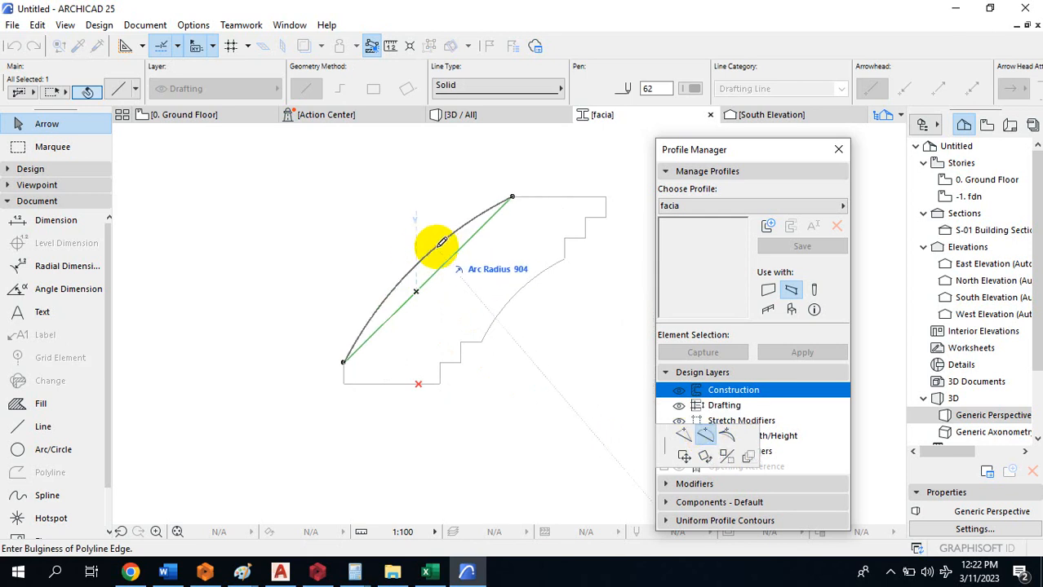
click(464, 300)
Delete the outward-bulging arc between the short vertical line and the top line
scroll(474, 353, down, 3)
scroll(474, 353, up, 4)
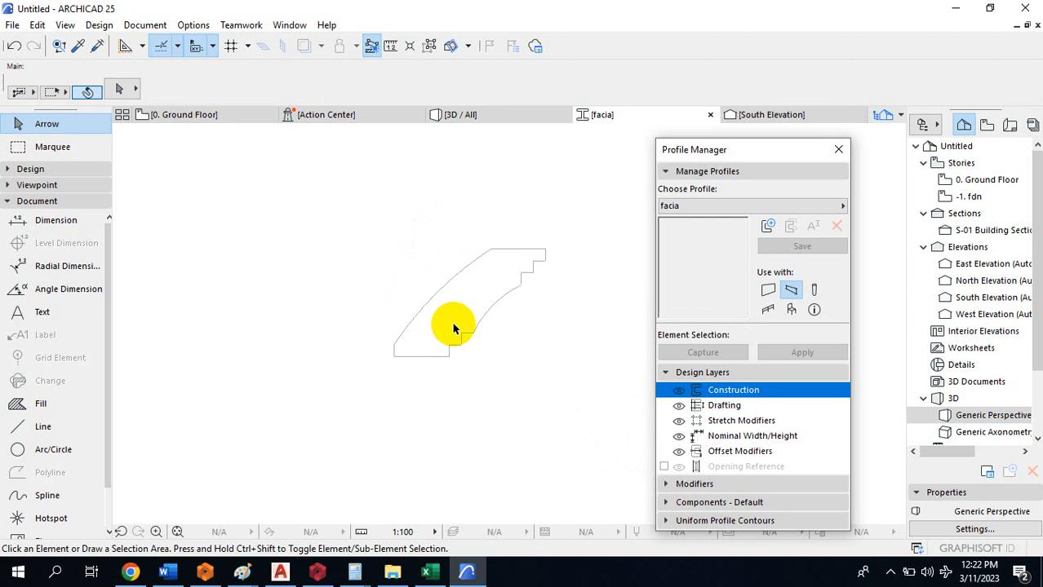
scroll(474, 369, up, 1)
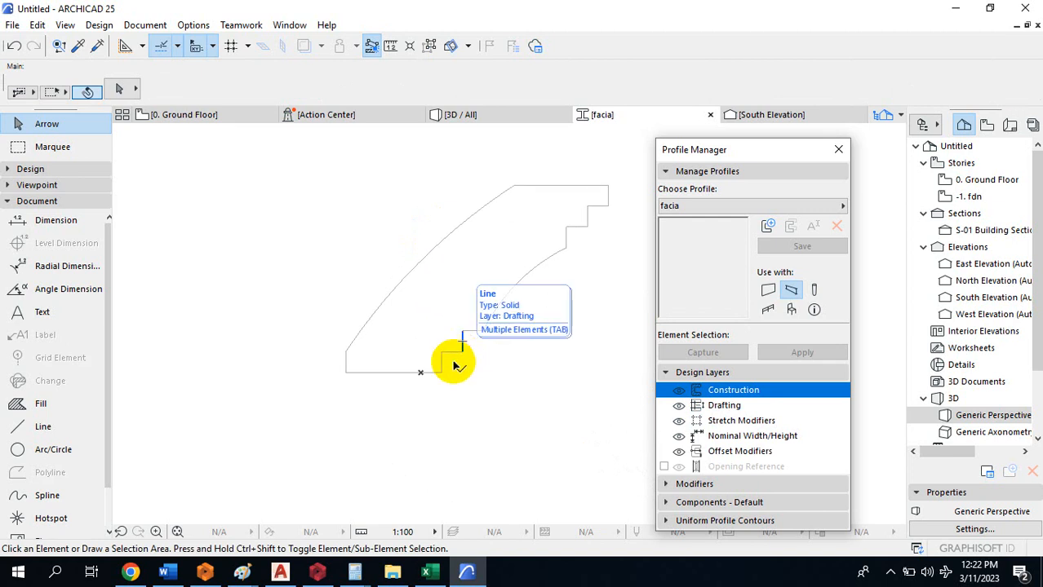
click(390, 292)
key(Delete)
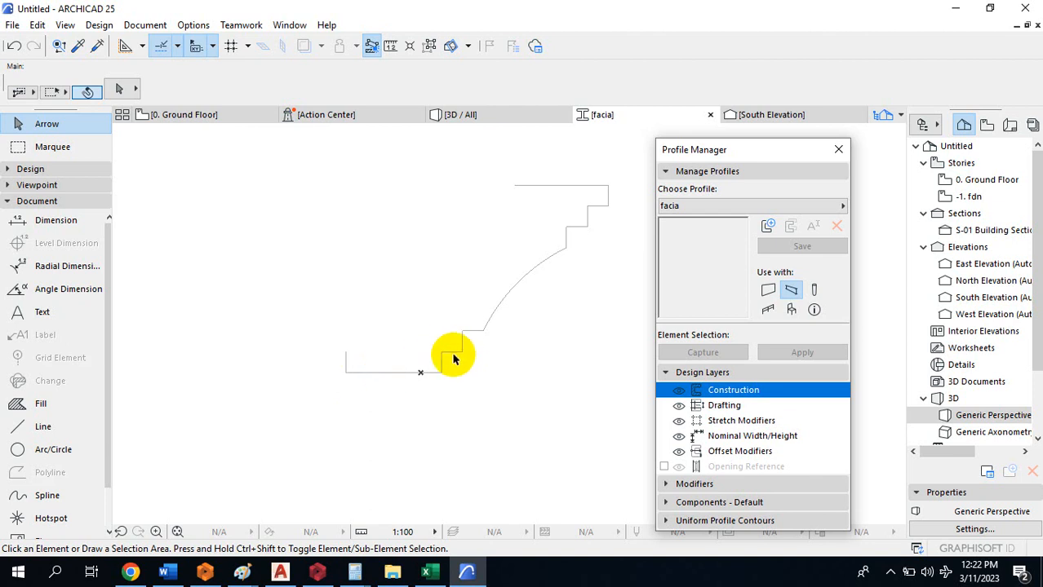
Draw a straight diagonal line from the short vertical line's top end to the free end of the top line
click(346, 352)
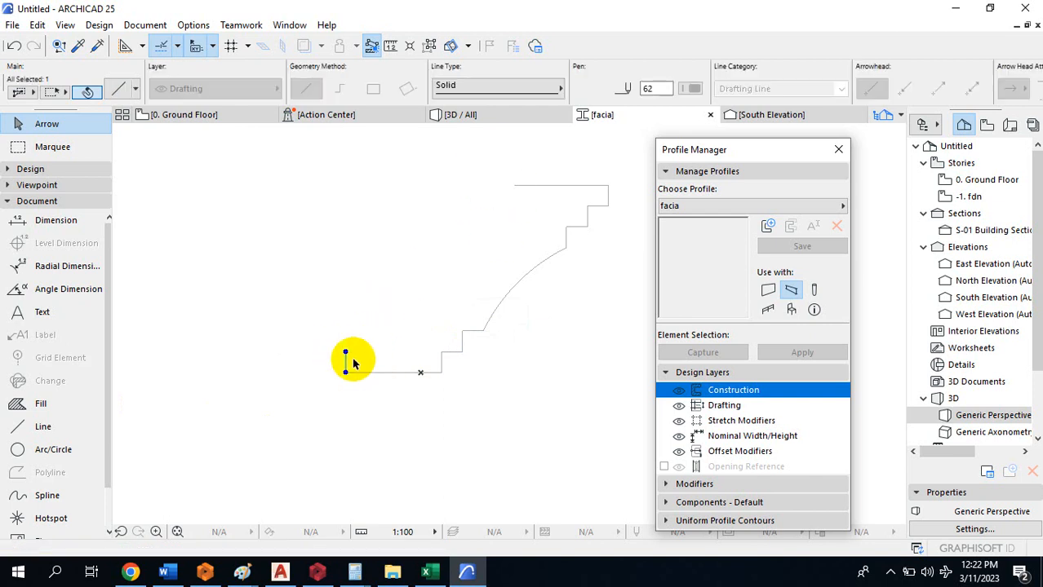
key(Escape)
click(54, 432)
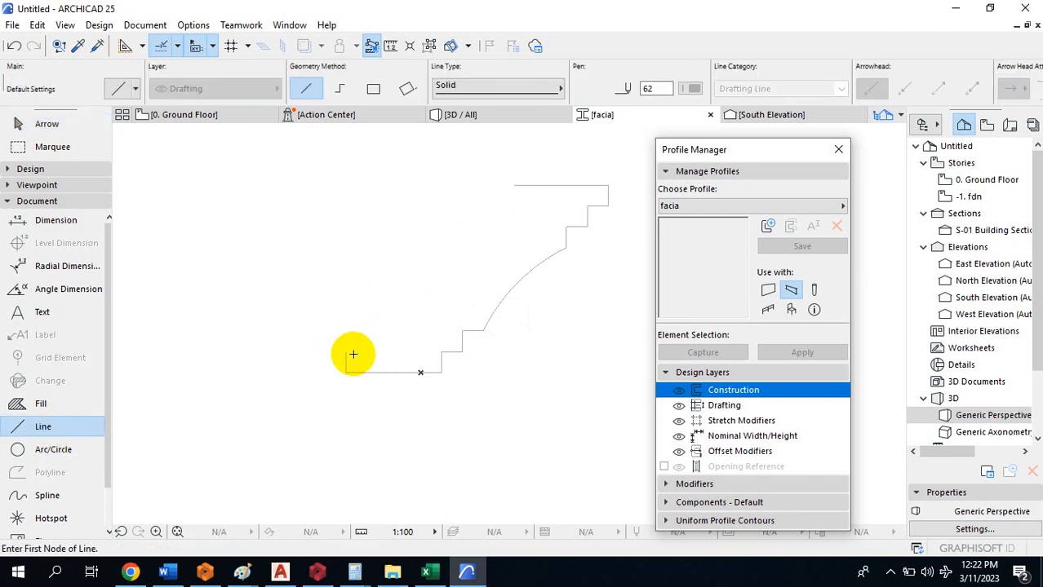
click(345, 353)
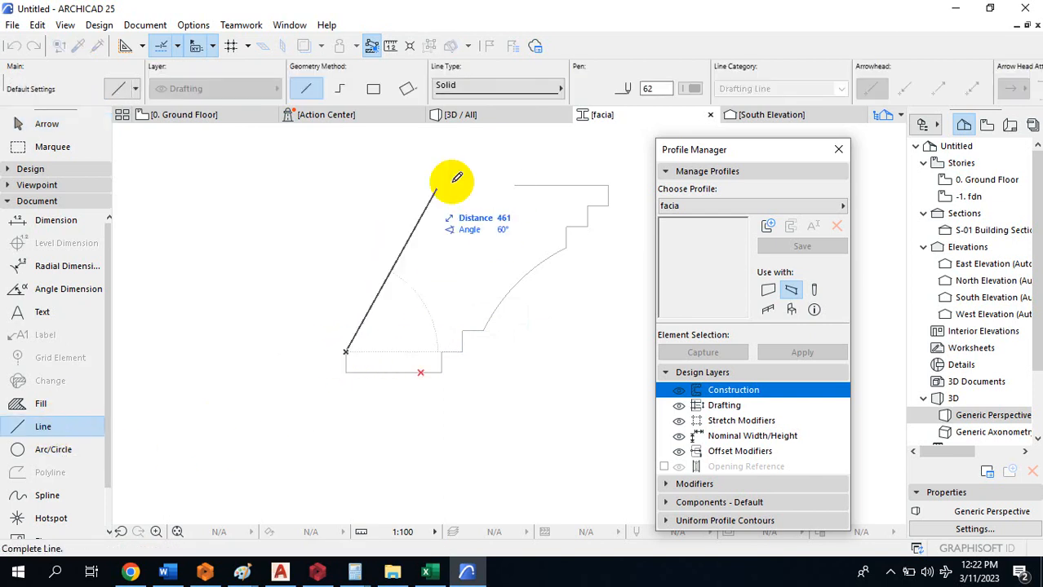
click(513, 186)
key(Escape)
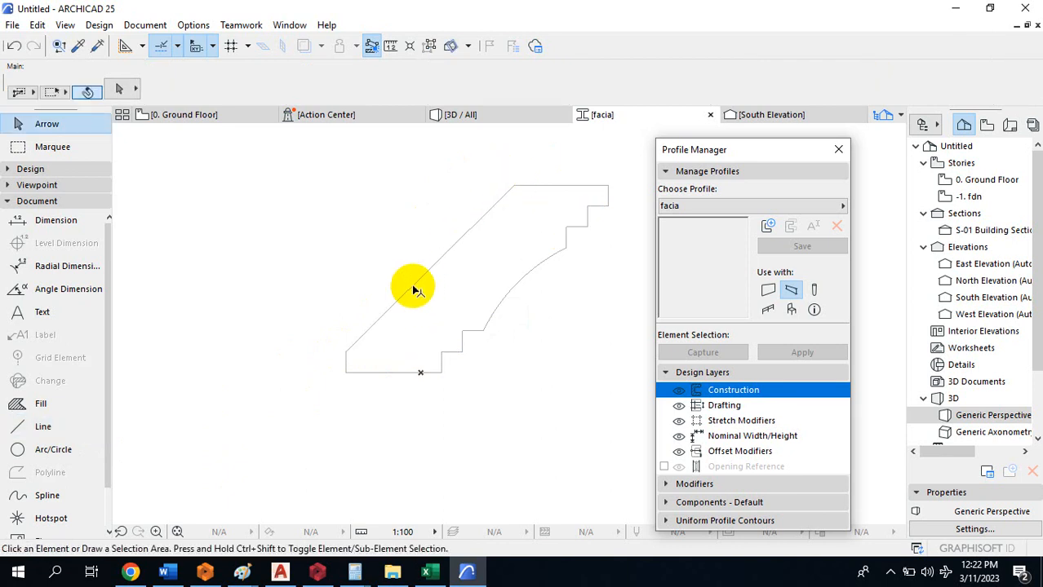
Try to curve the diagonal line of the facia outline by adjusting its bulge near the middle
click(415, 286)
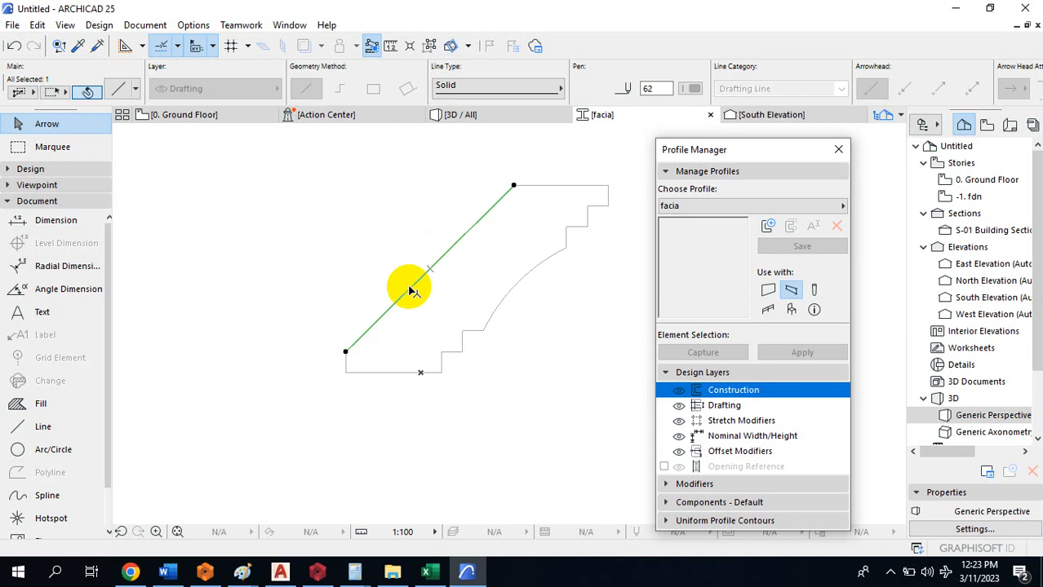
click(415, 285)
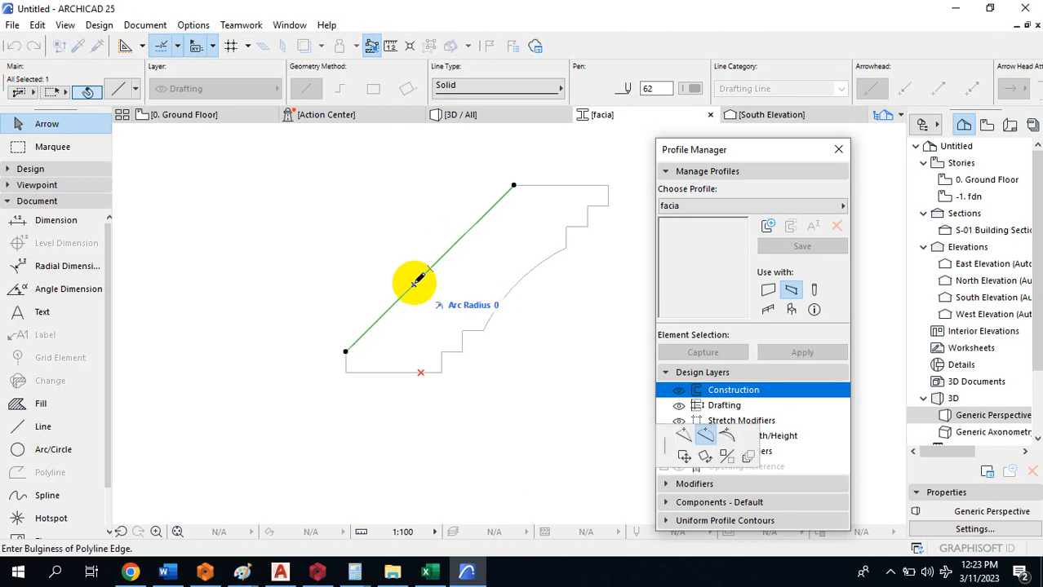
key(Escape)
click(418, 285)
key(Escape)
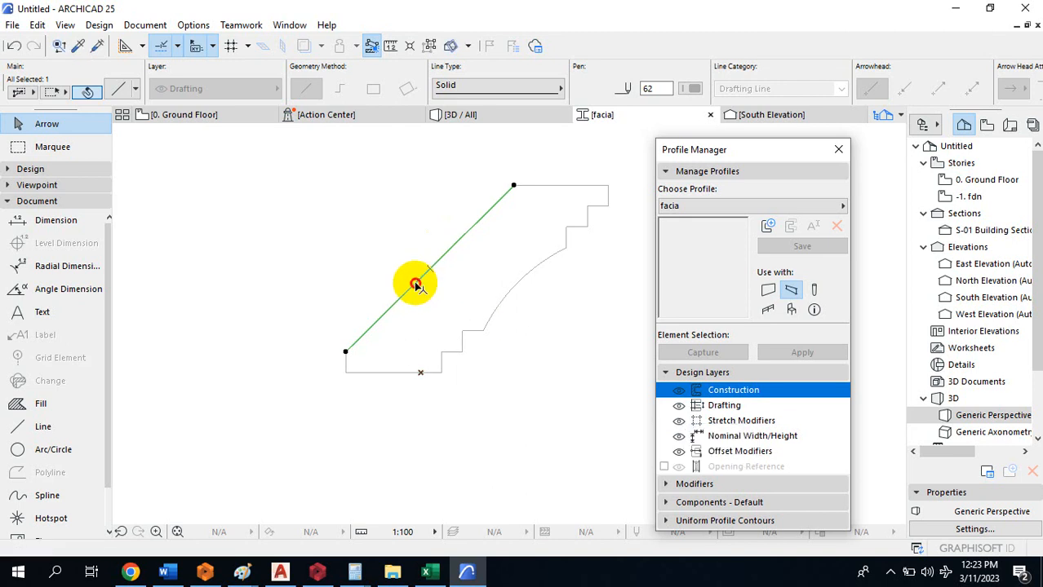
click(415, 284)
key(Escape)
click(415, 285)
click(421, 286)
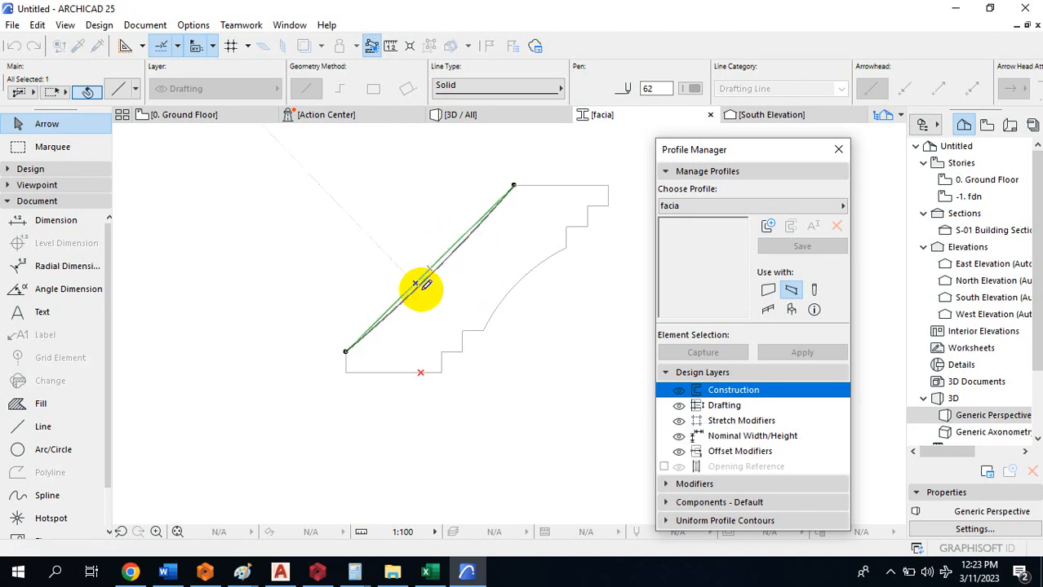
Undo the curving of the diagonal and the drawing of the diagonal line itself
key(Escape)
key(ctrl+z)
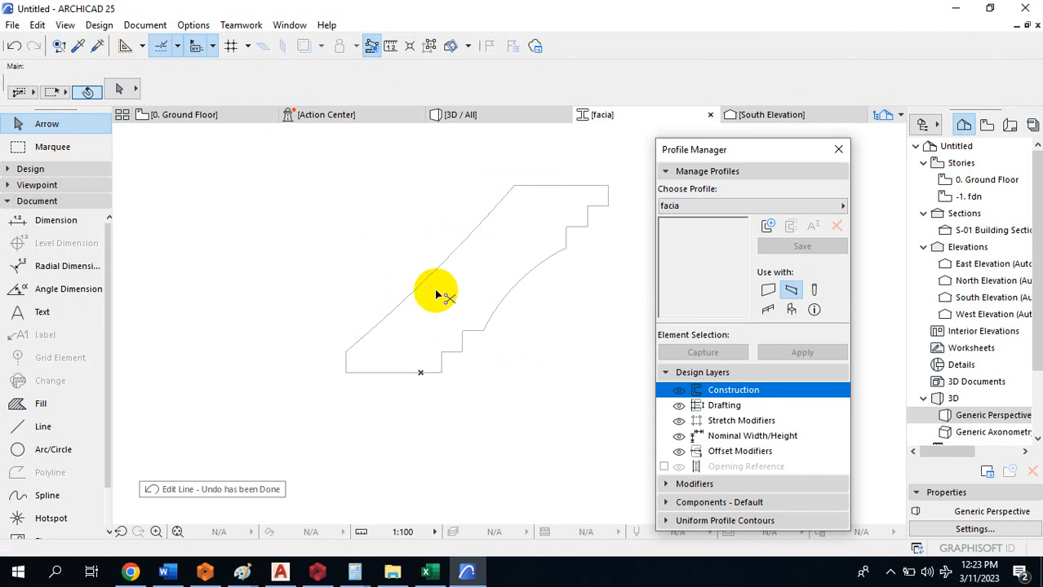
click(424, 288)
click(407, 316)
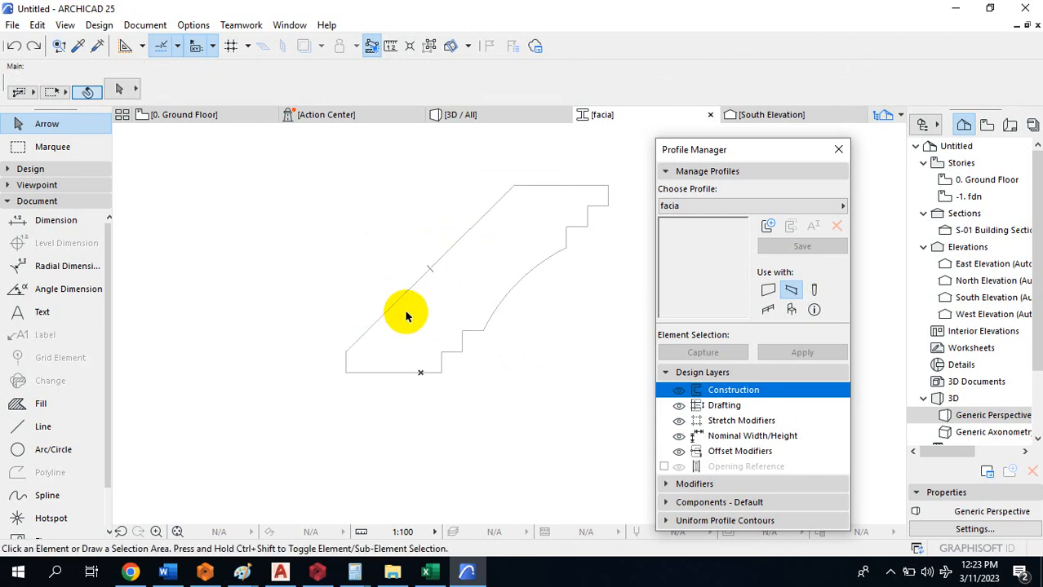
key(ctrl+z)
key(ctrl+z)
key(ctrl+z)
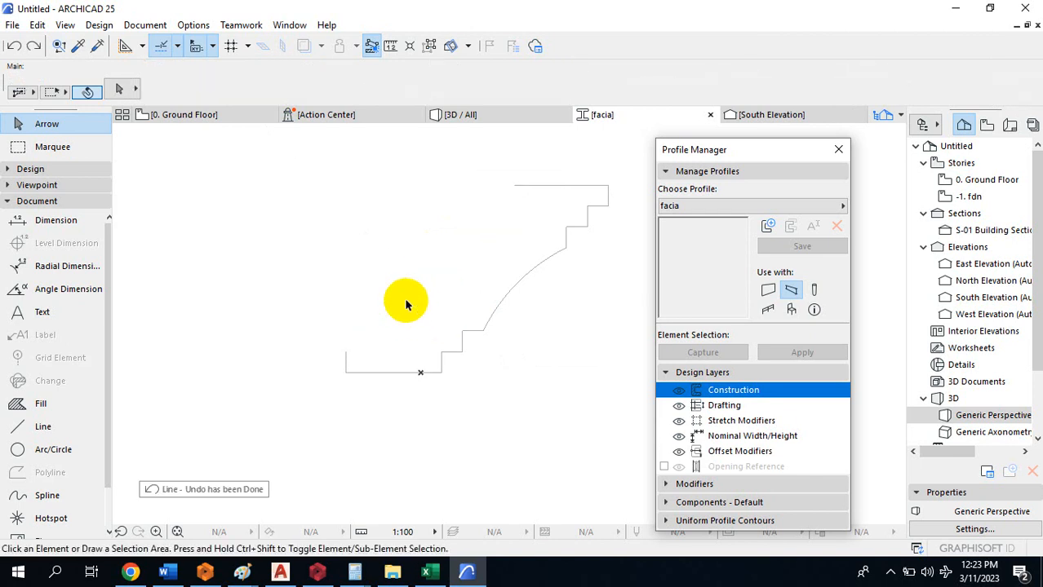
Redraw the closing diagonal from the top of the short vertical line to the top line's free end
click(39, 425)
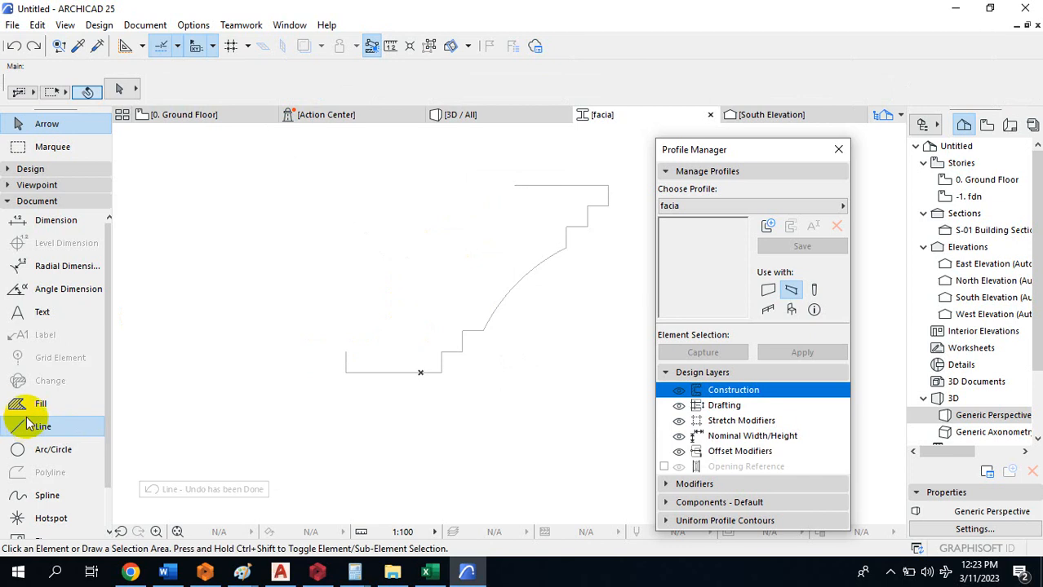
click(346, 353)
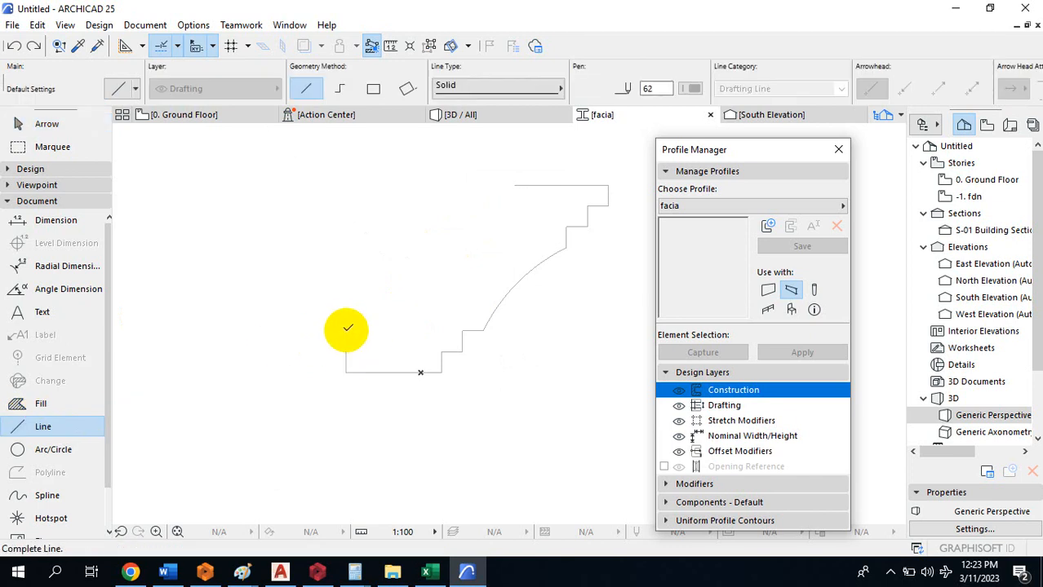
click(516, 185)
key(w)
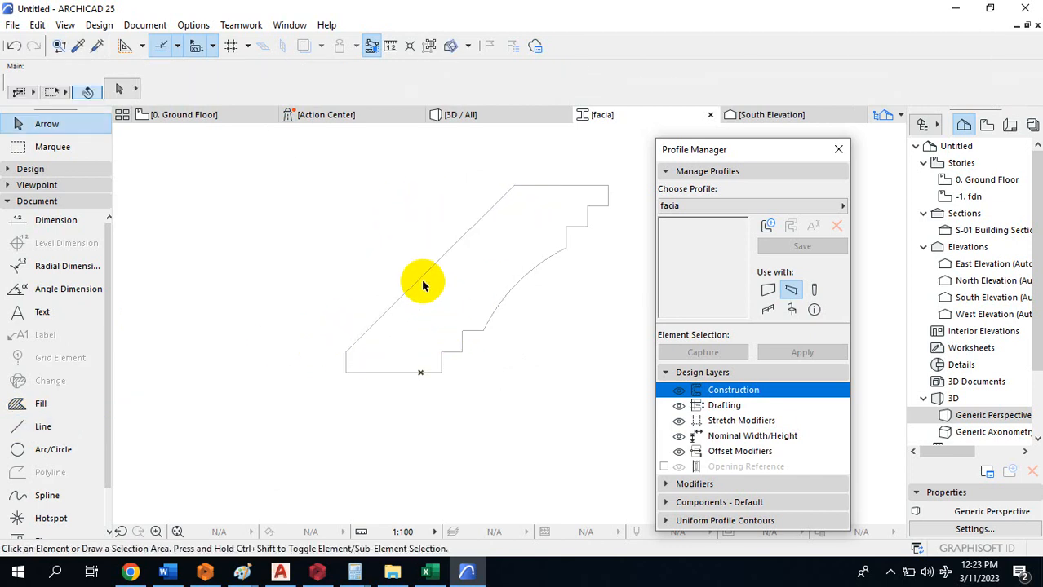
Curve the closing diagonal into a shallow arc bulging outward, away from the stepped side
click(423, 281)
click(421, 278)
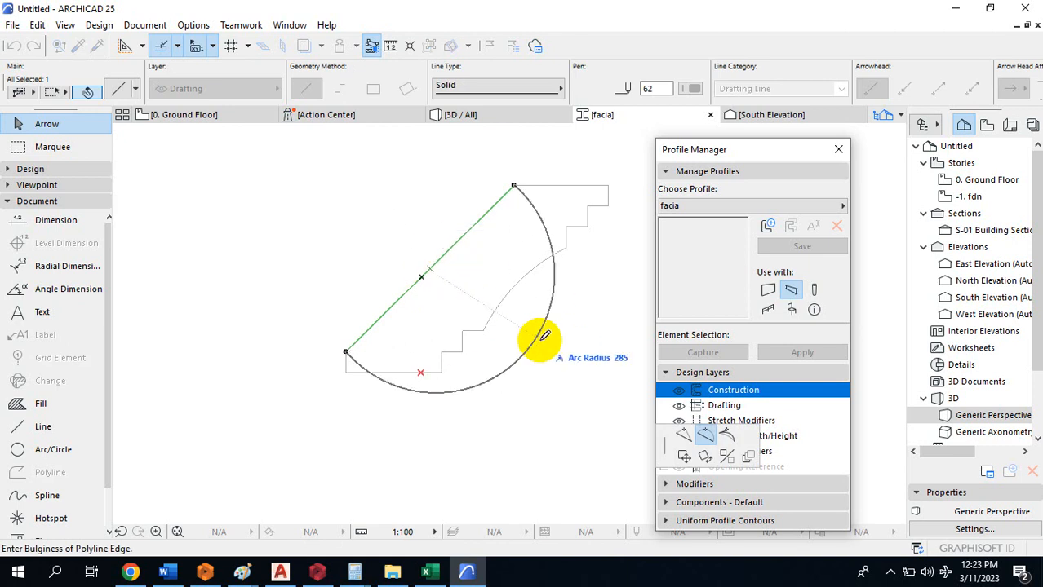
click(438, 245)
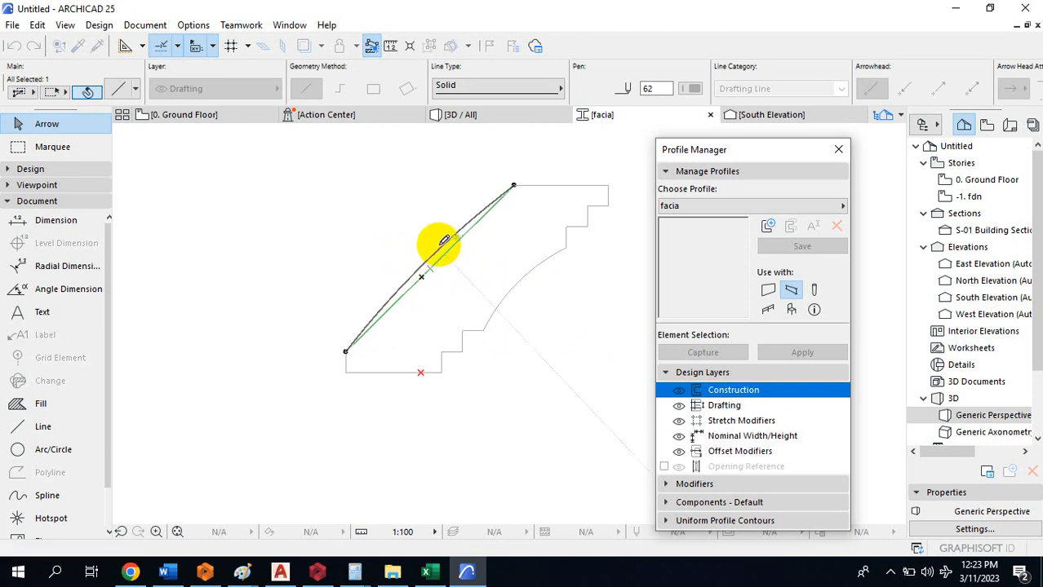
click(508, 301)
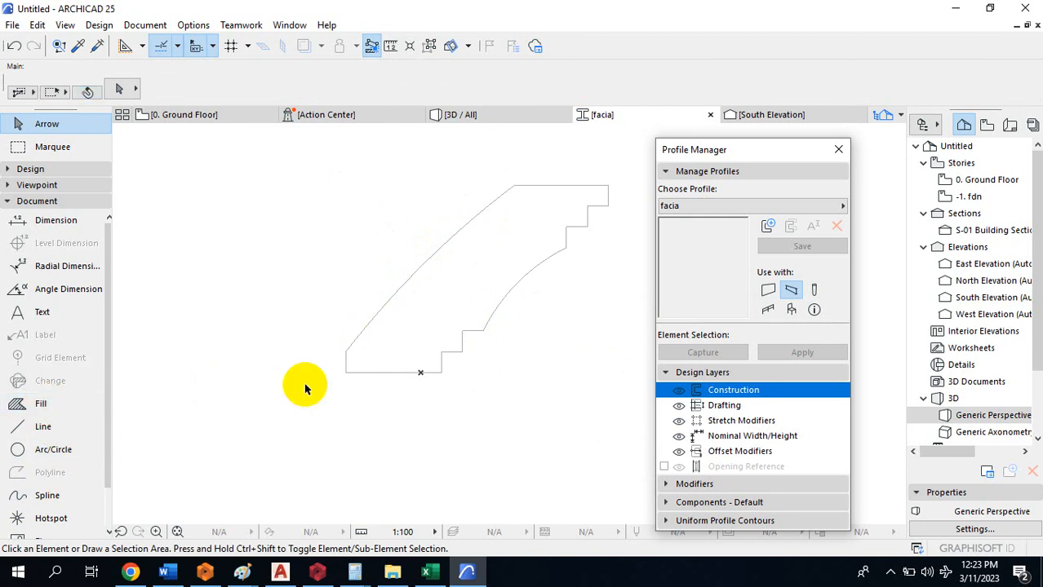
Fill the inside of the closed stepped outline with the Fill tool by automatically detecting its boundary
click(41, 403)
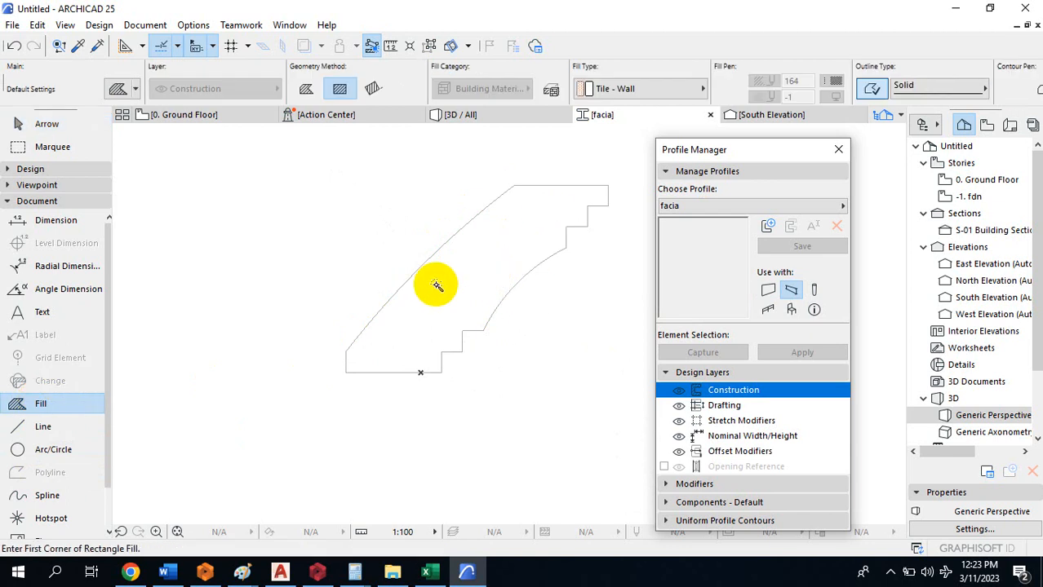
click(481, 279)
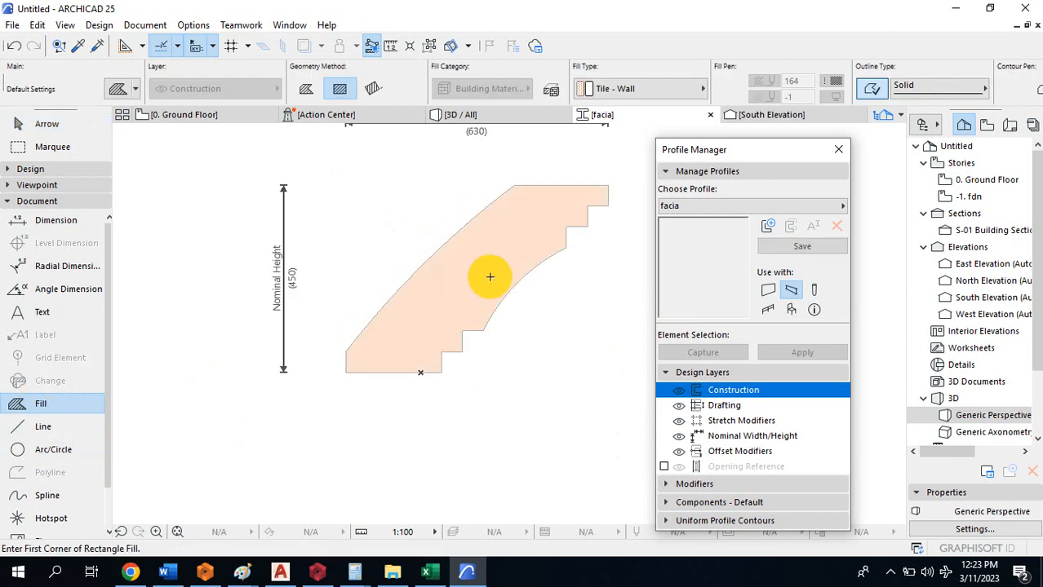
scroll(453, 341, down, 2)
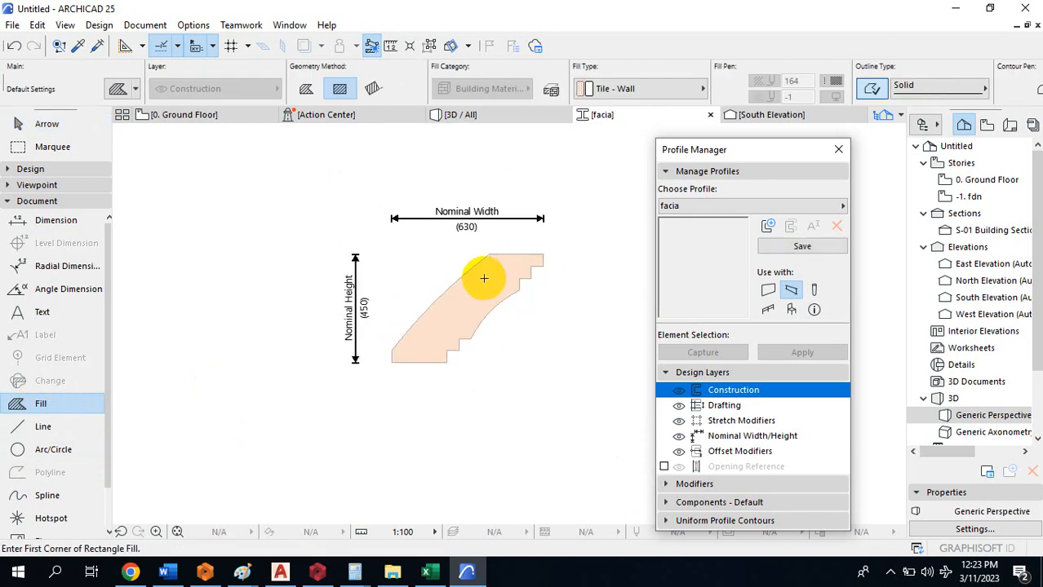
key(Escape)
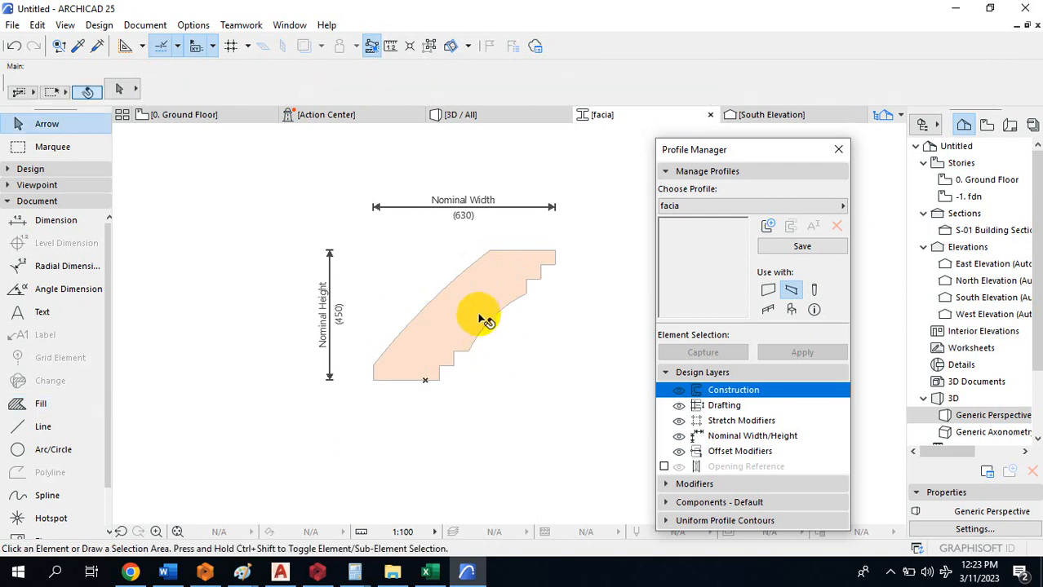
click(479, 309)
click(478, 307)
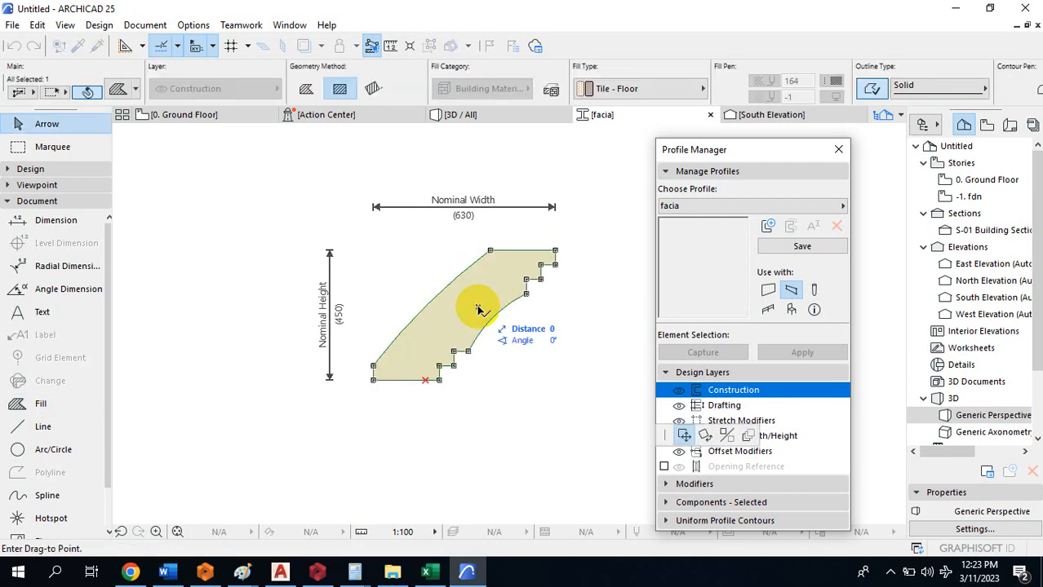
click(478, 303)
right_click(479, 300)
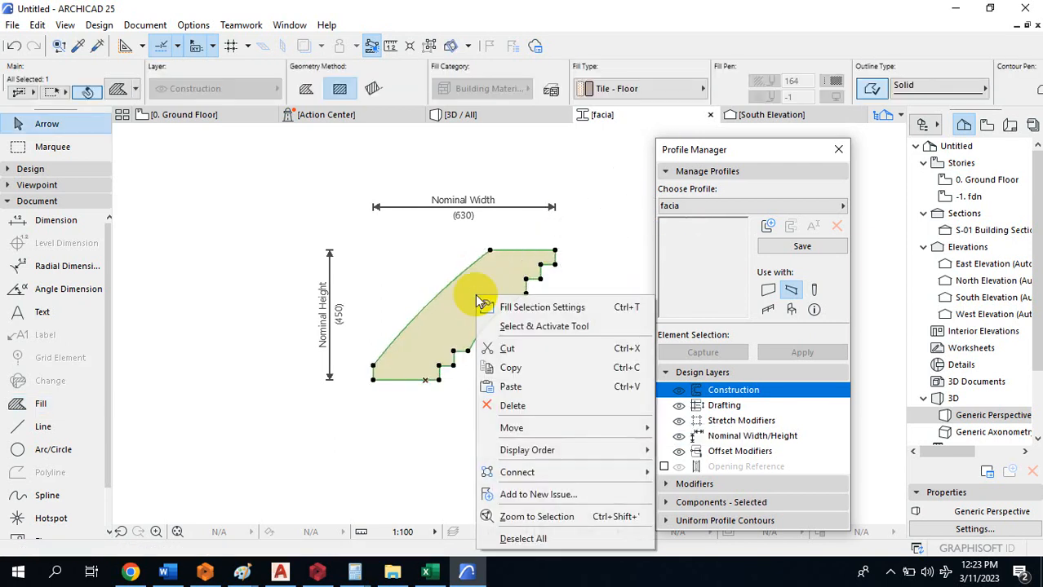
key(Escape)
click(517, 341)
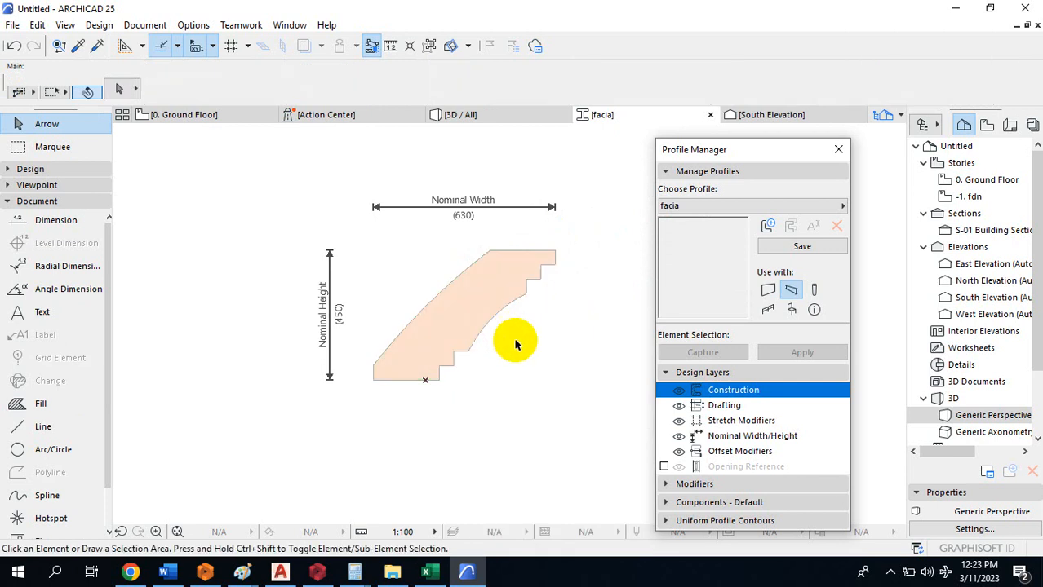
Set the facia fill's building material to Concrete Block - Filler
click(481, 305)
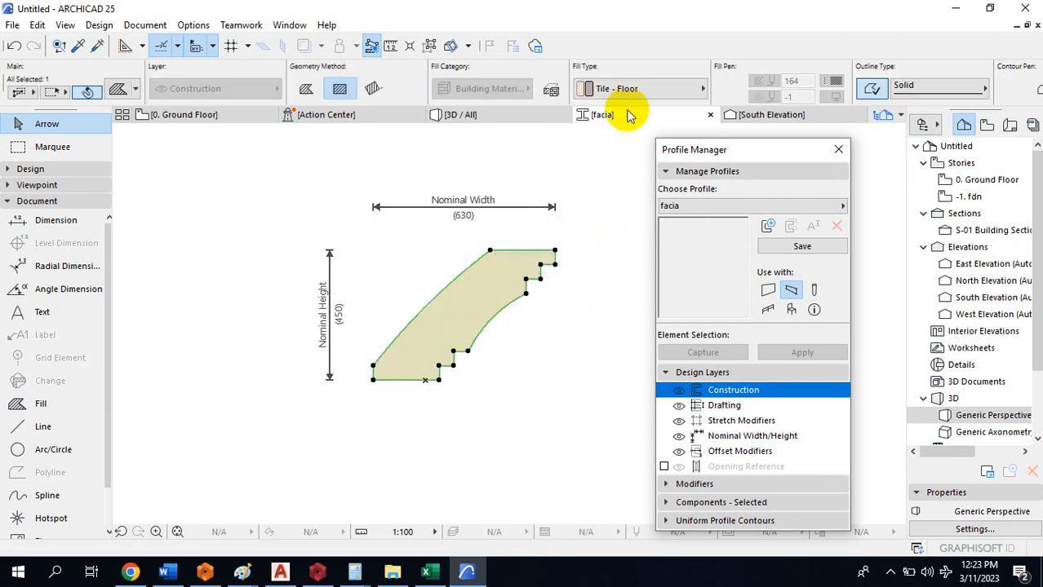
click(701, 91)
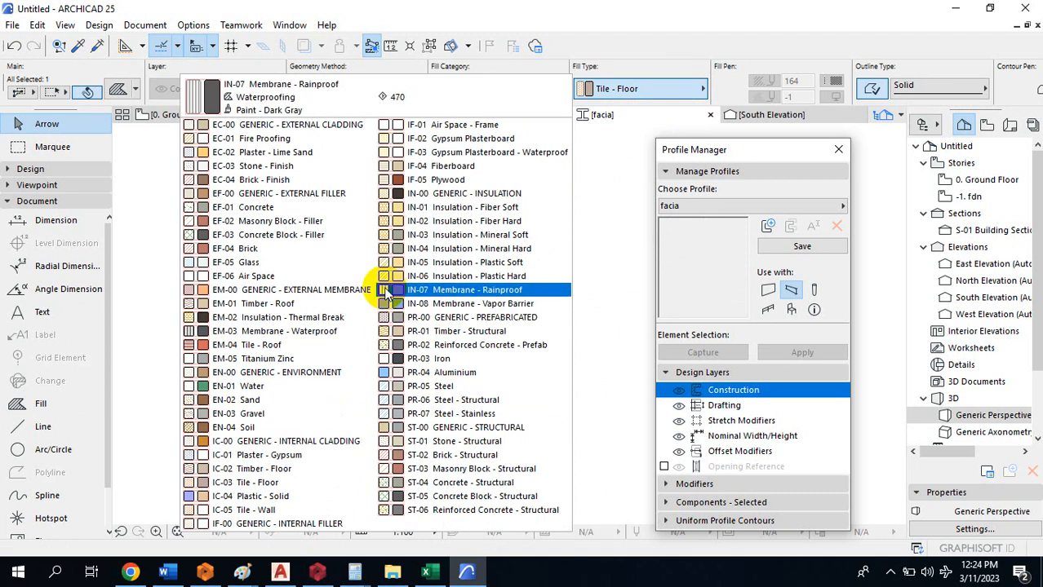
click(268, 240)
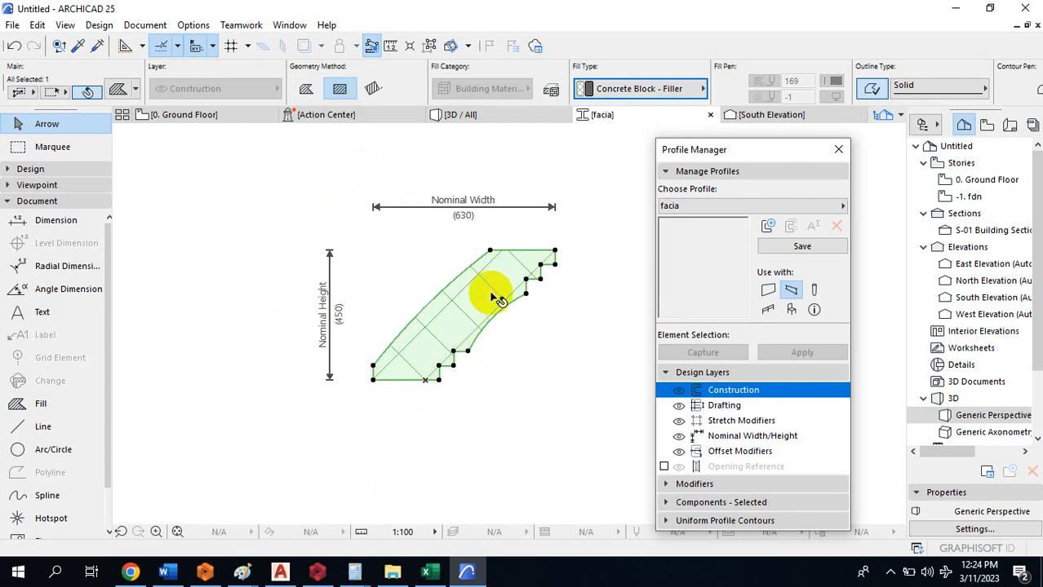
click(639, 349)
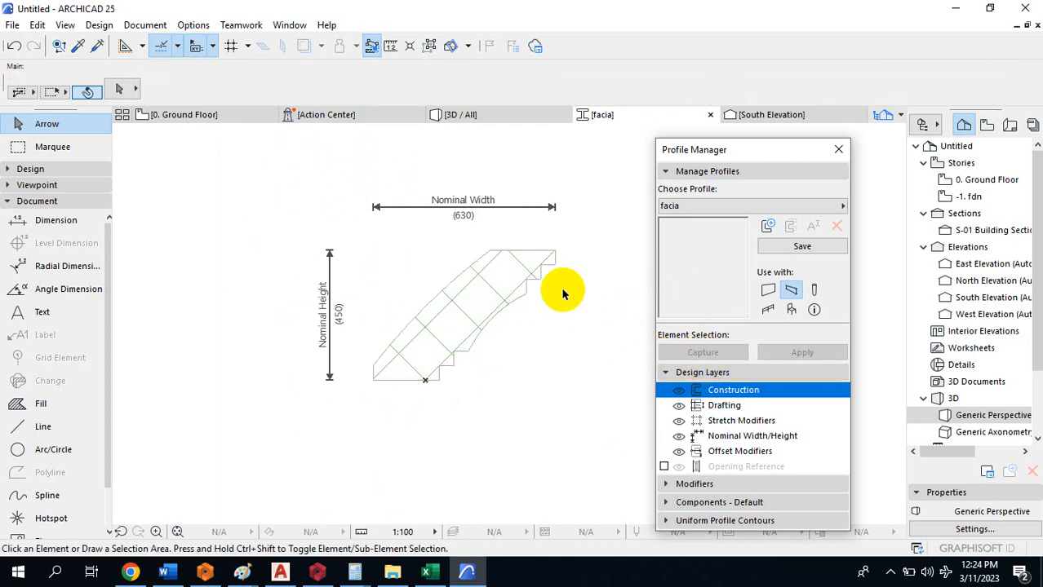
Save the facia profile and close the Profile Manager
click(791, 246)
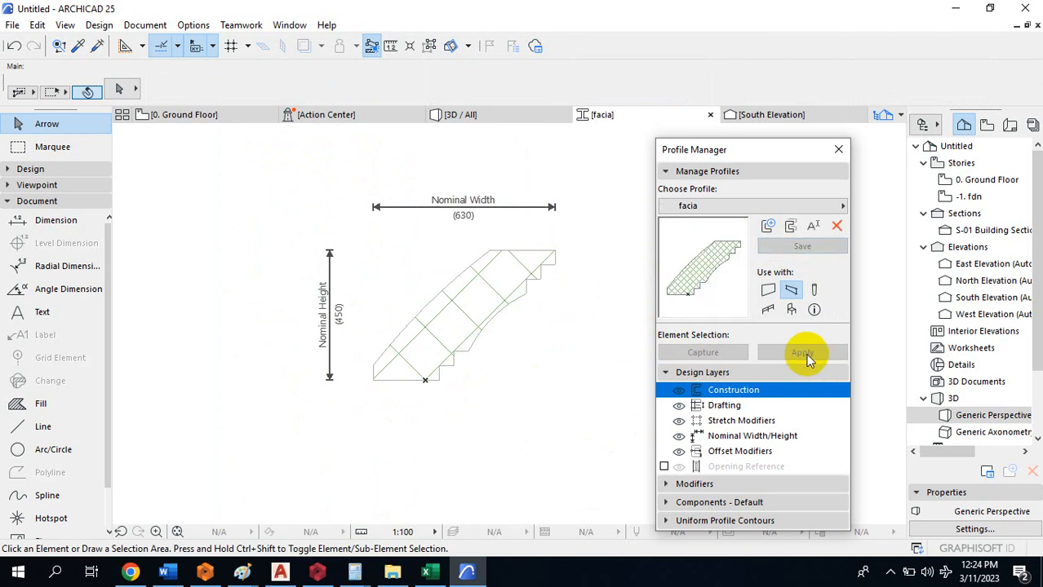
click(838, 150)
click(837, 150)
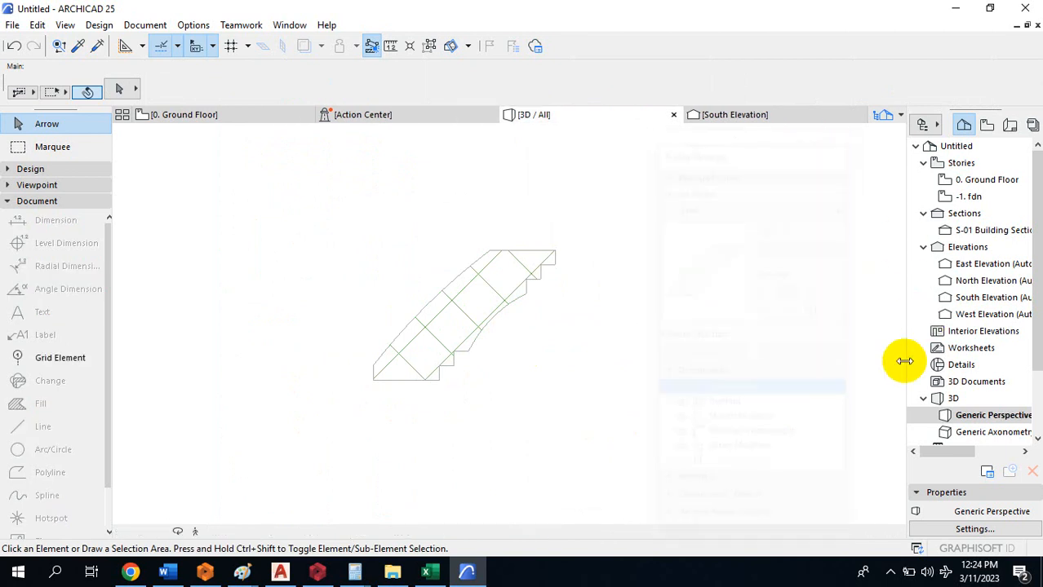
Insert a story named roof level above the Ground Floor and return to the Ground Floor plan
click(232, 115)
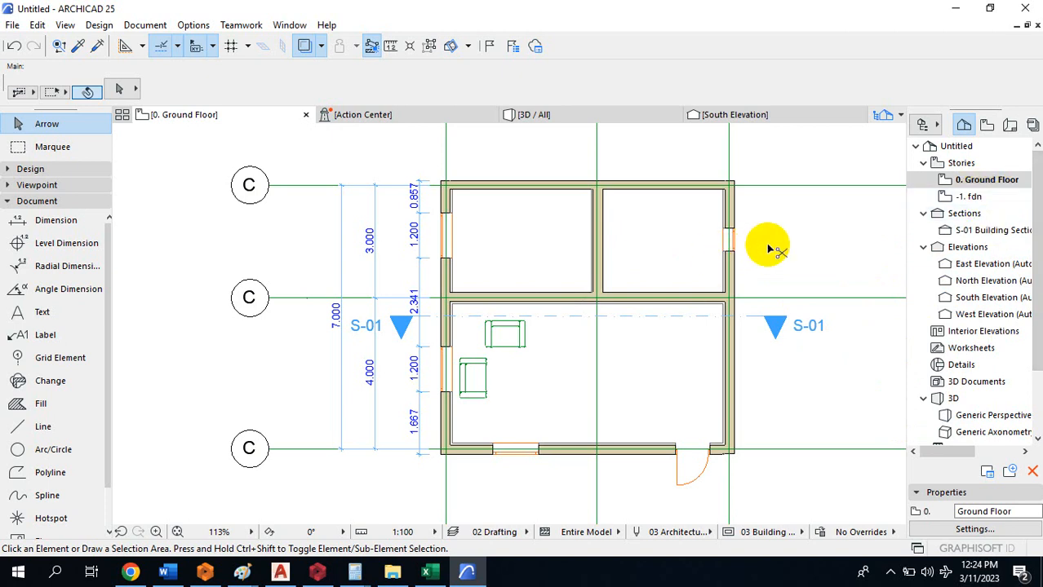
key(ctrl+7)
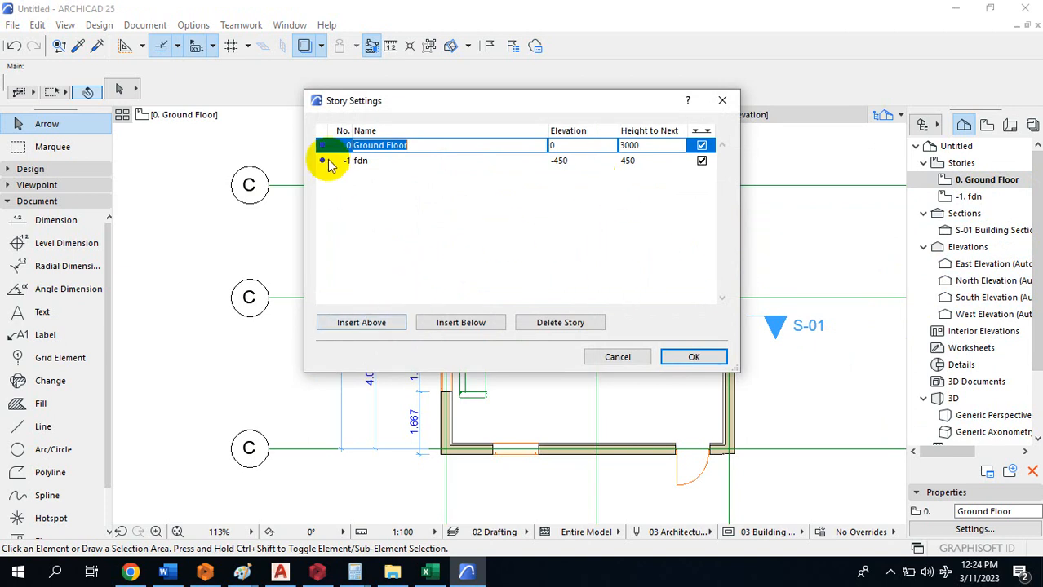
click(361, 325)
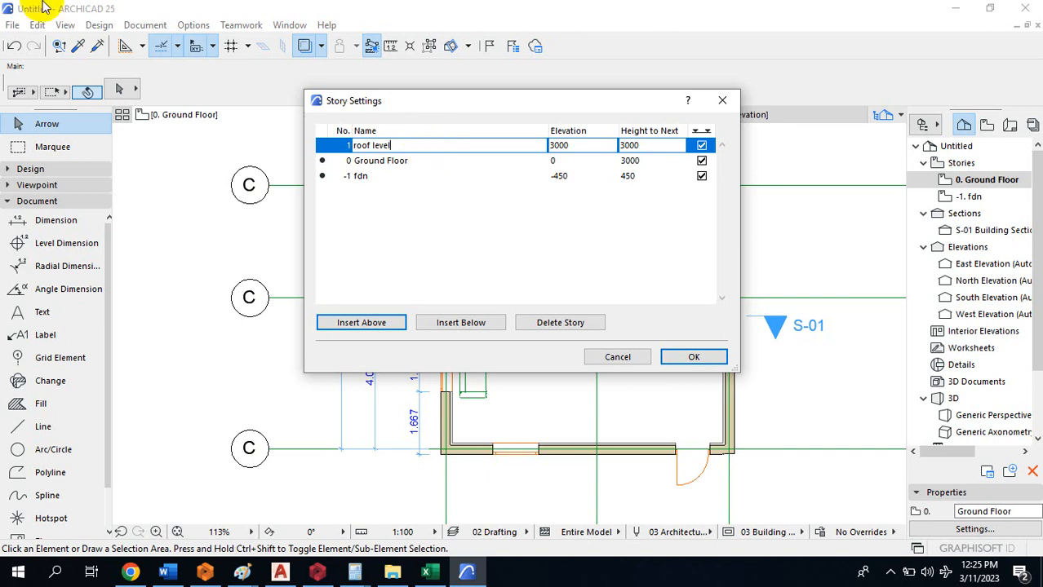
click(687, 358)
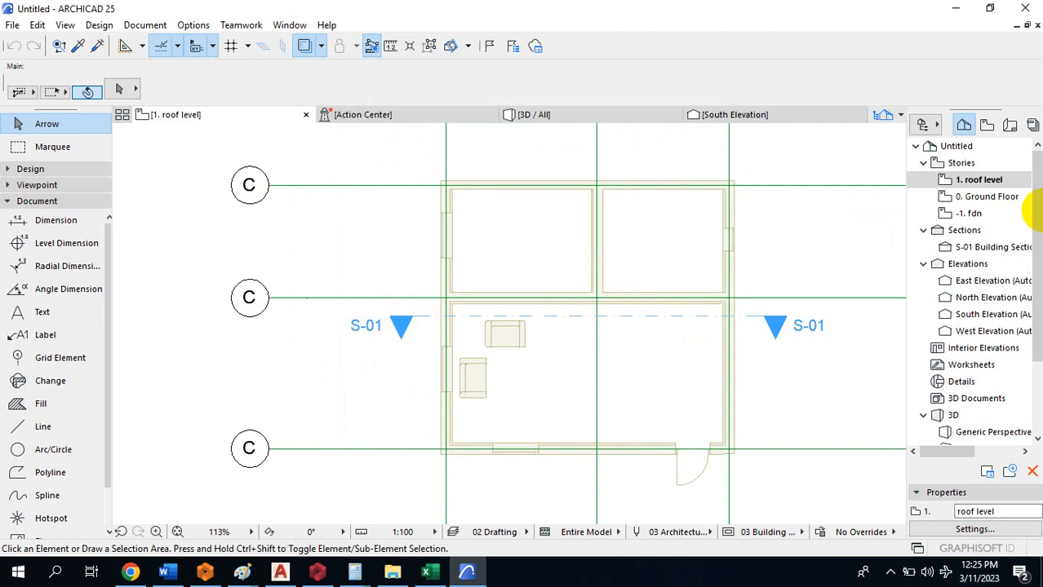
double_click(990, 199)
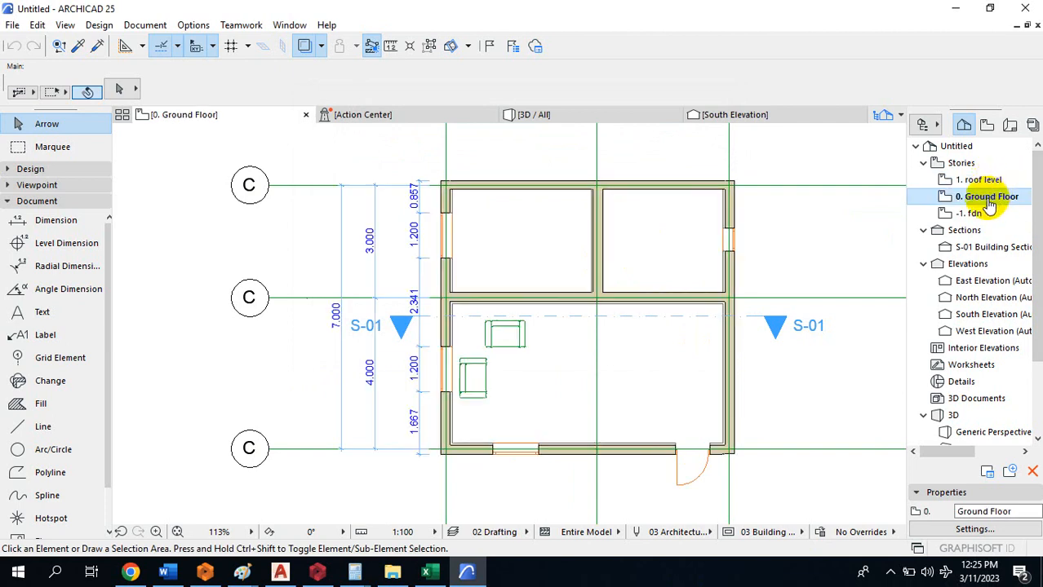
Open the roof level floor plan and bring up the Beam tool's default settings
double_click(976, 215)
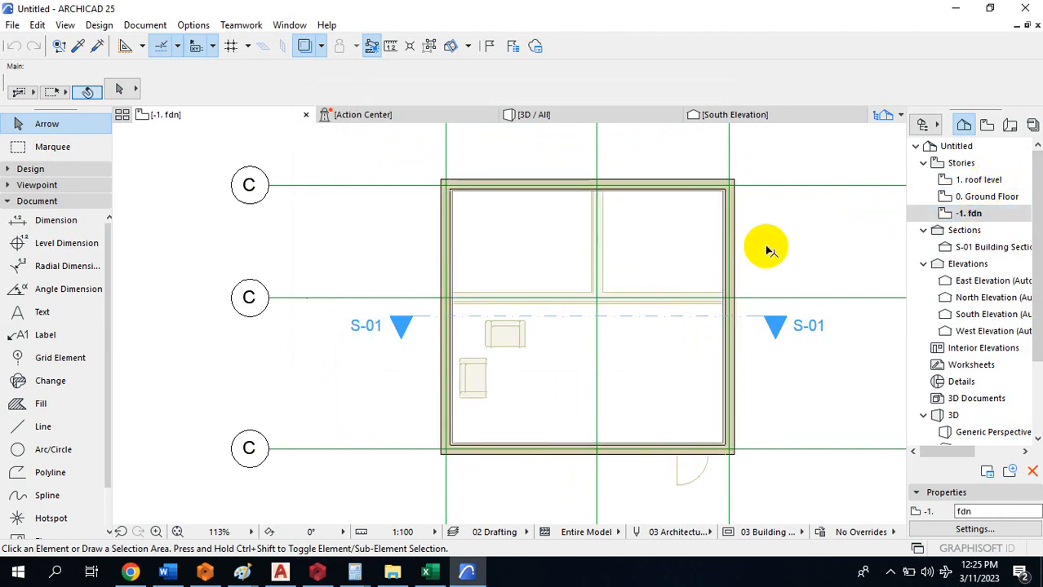
click(985, 181)
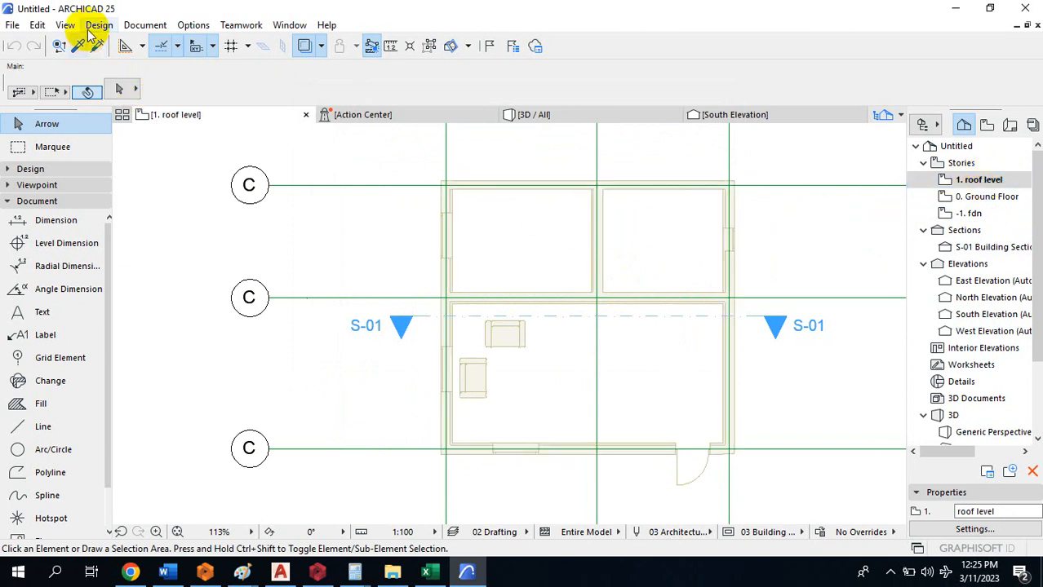
click(9, 171)
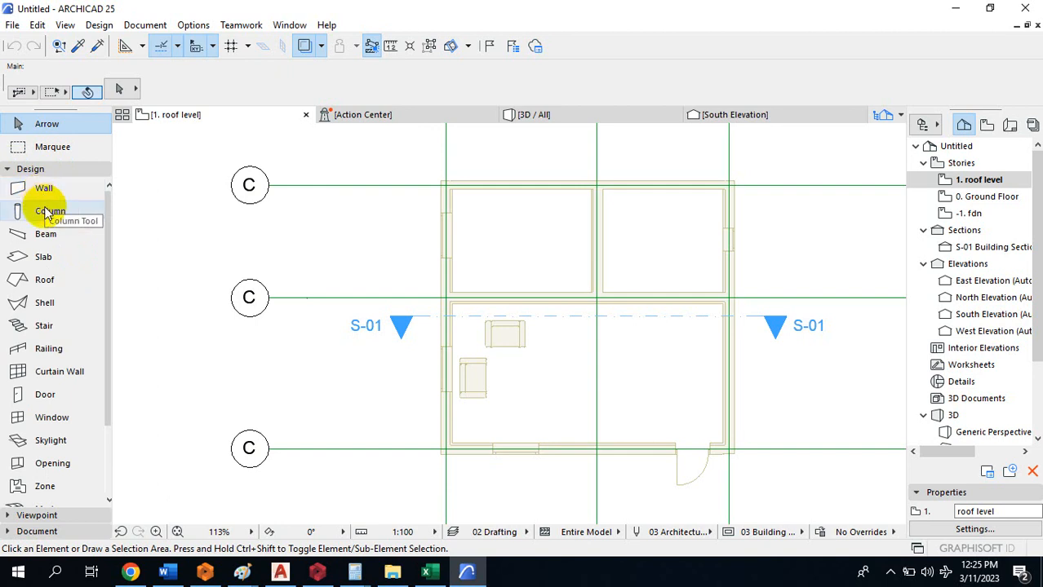
click(38, 239)
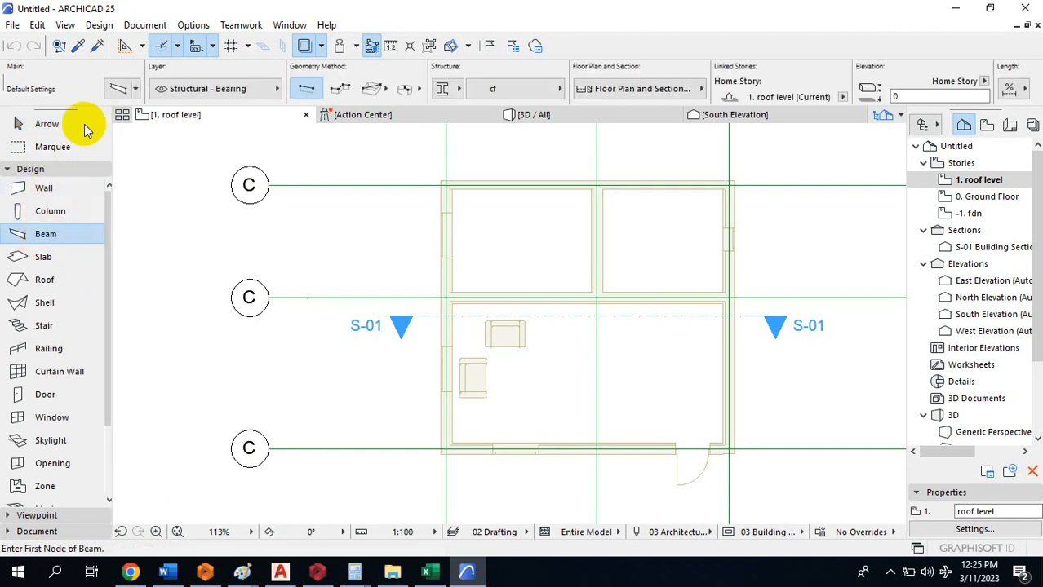
key(ctrl+t)
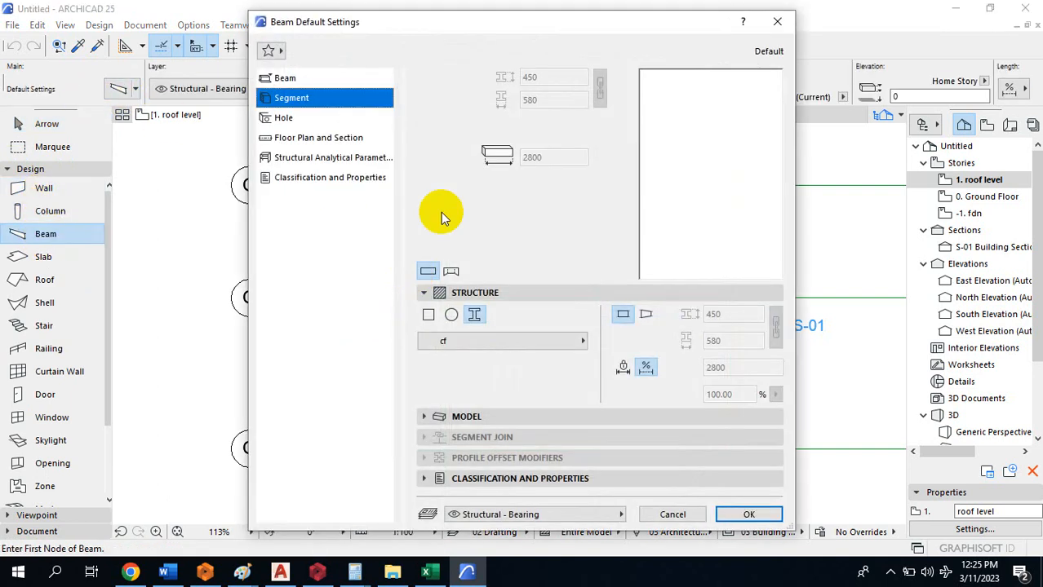
Try the rectangular and circular cross-section types for the default beam's segment
click(284, 79)
click(297, 100)
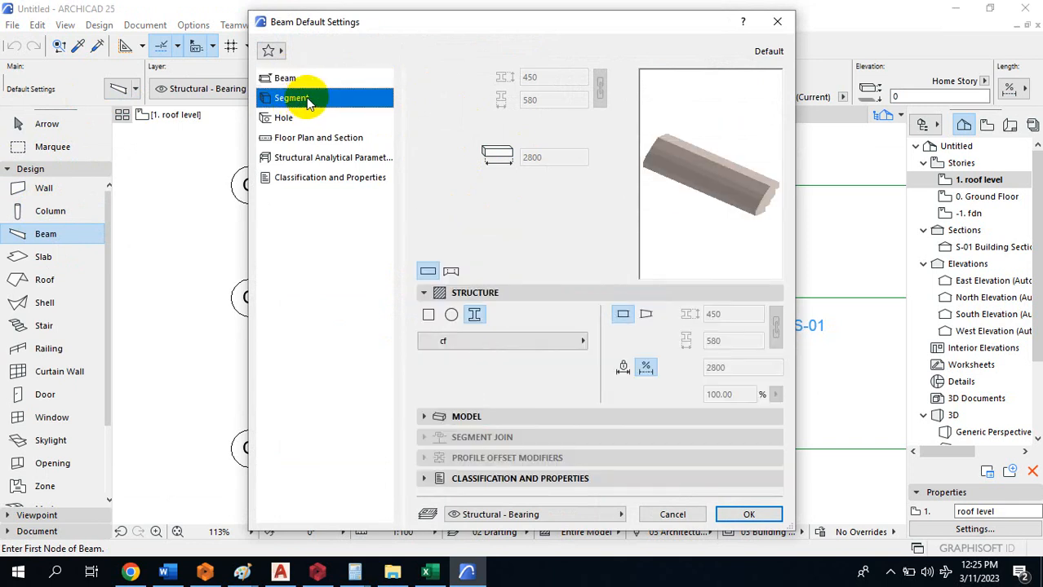
click(476, 317)
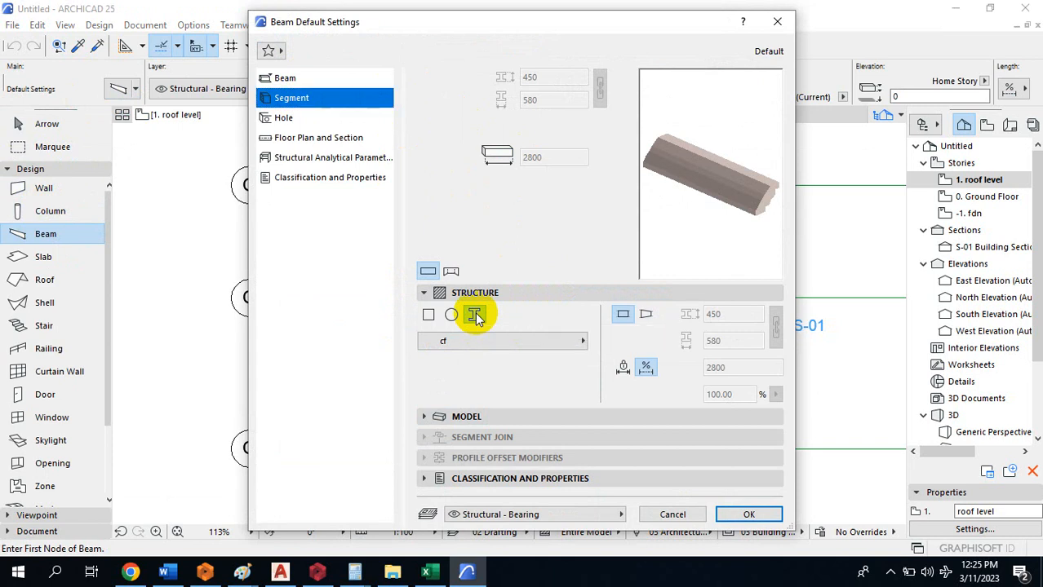
click(429, 317)
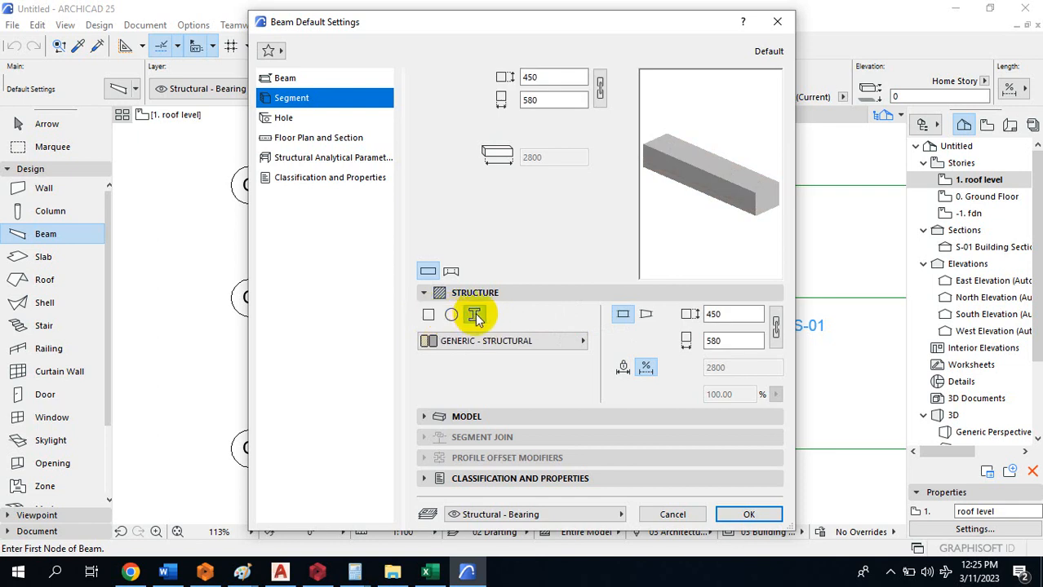
click(476, 317)
click(448, 319)
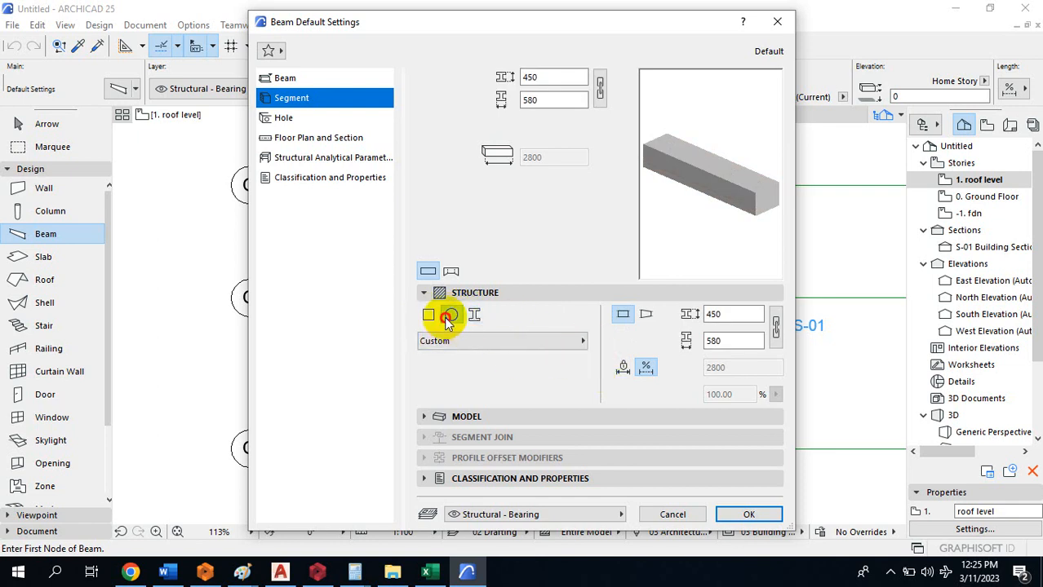
click(429, 316)
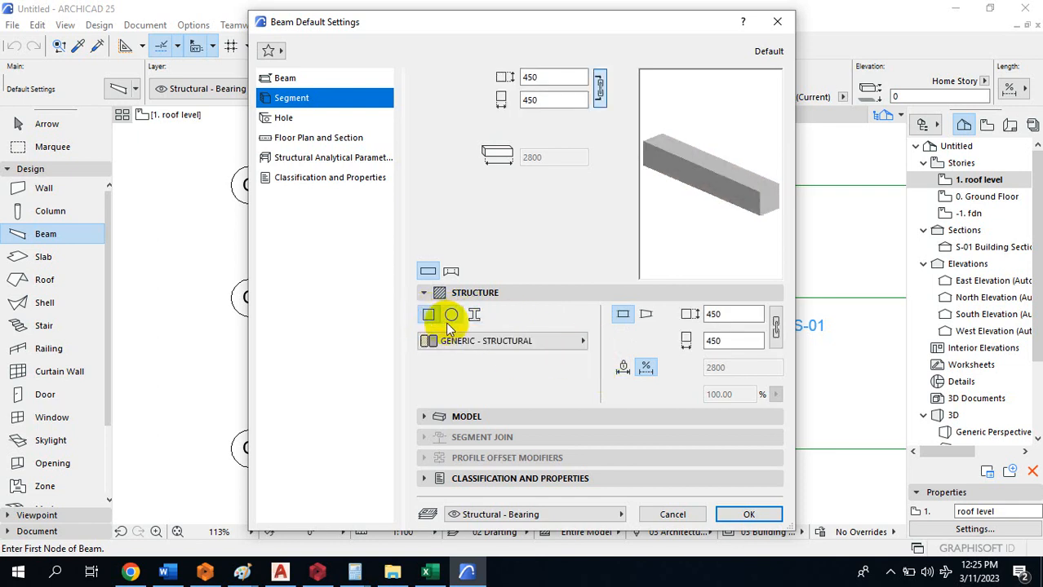
click(452, 318)
Set the default beam segment to a complex profile using facia and accept the settings
click(478, 317)
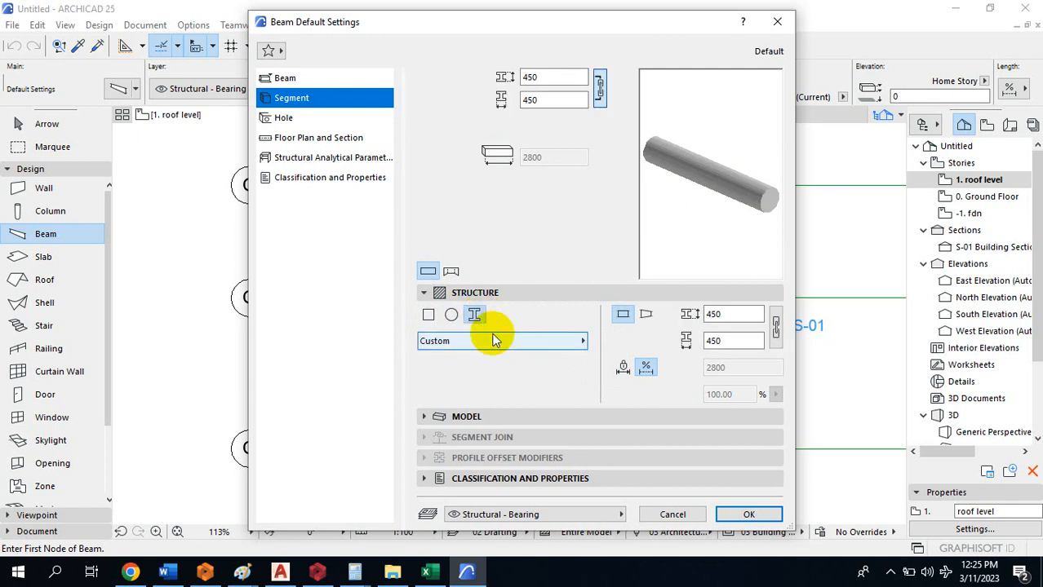
click(570, 342)
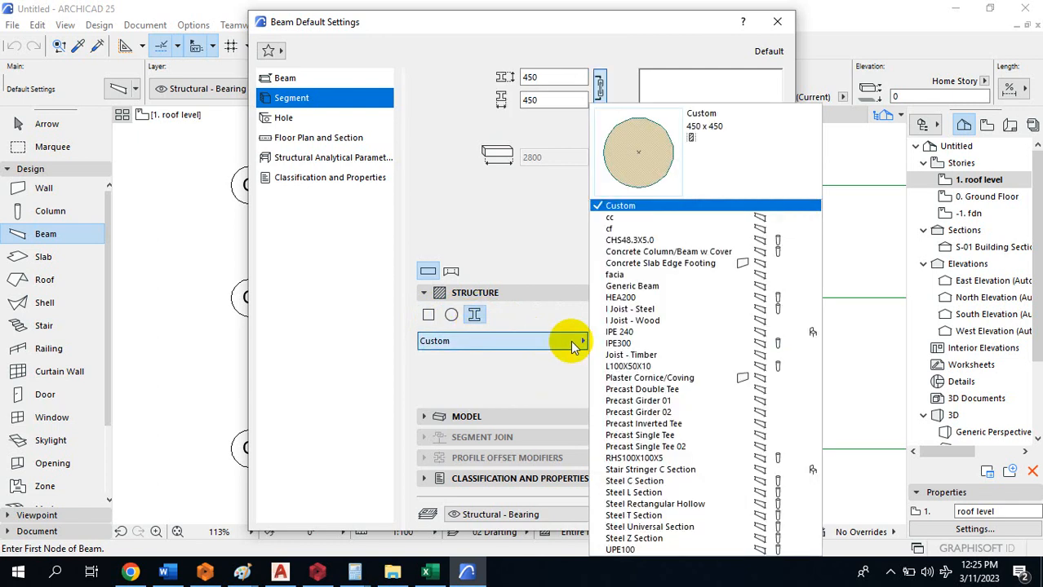
click(627, 277)
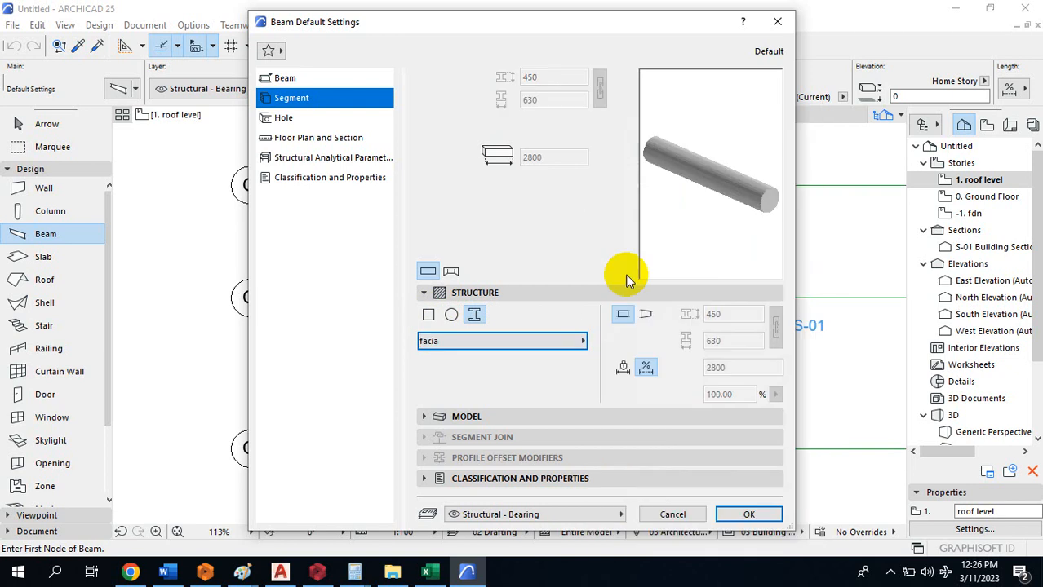
click(749, 515)
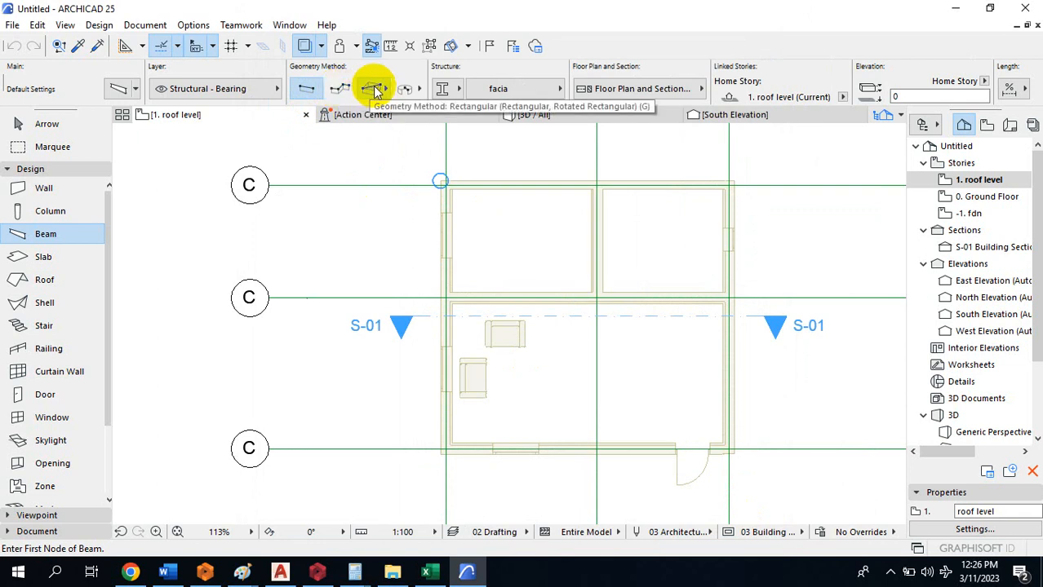
Draw a facia beam about 7265 mm long down the west wall's outer edge, from the building's upper-left corner to its lower-left corner
click(440, 179)
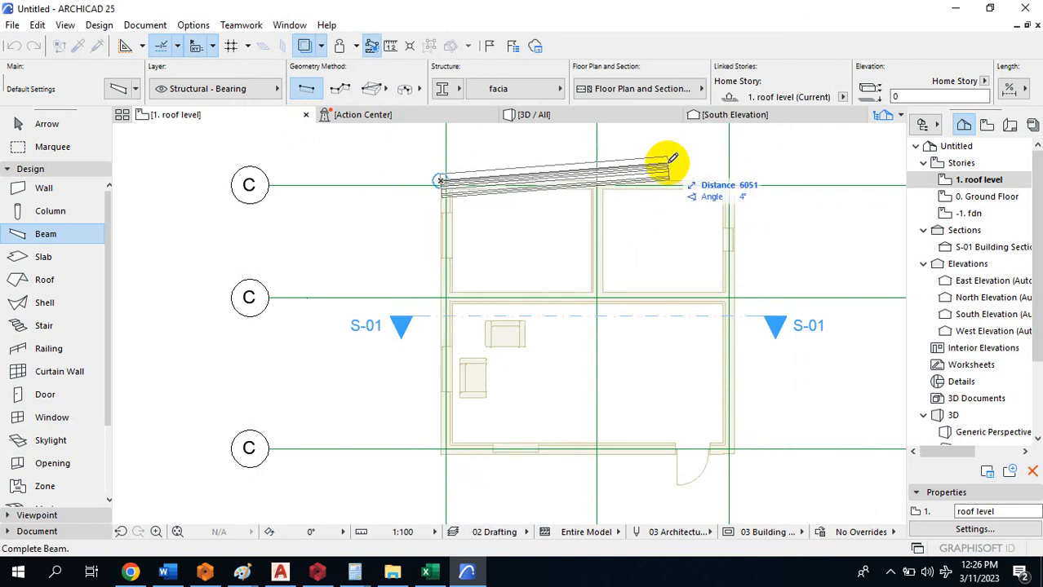
scroll(673, 163, up, 1)
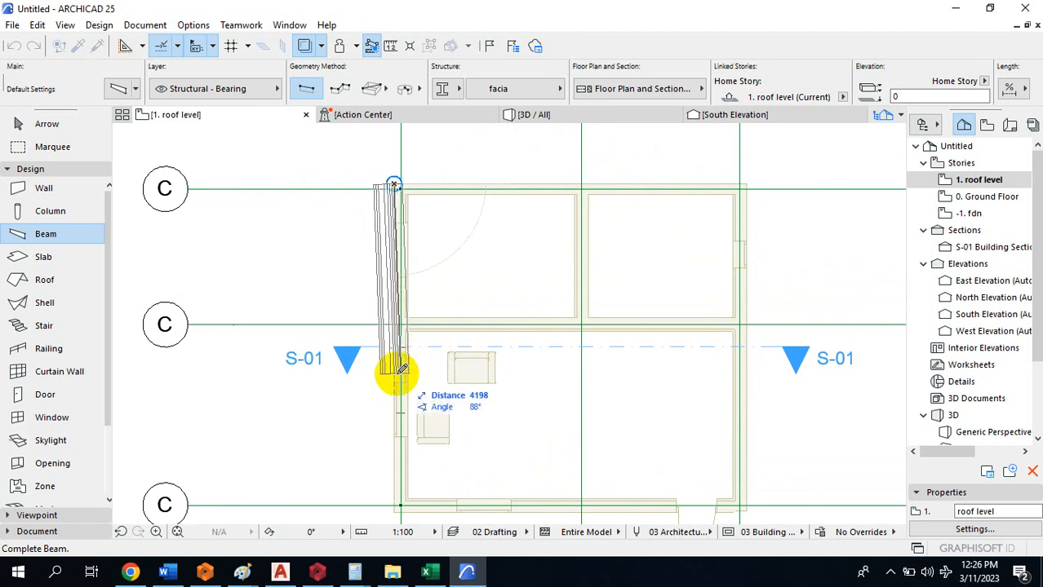
scroll(404, 261, down, 2)
scroll(418, 394, up, 3)
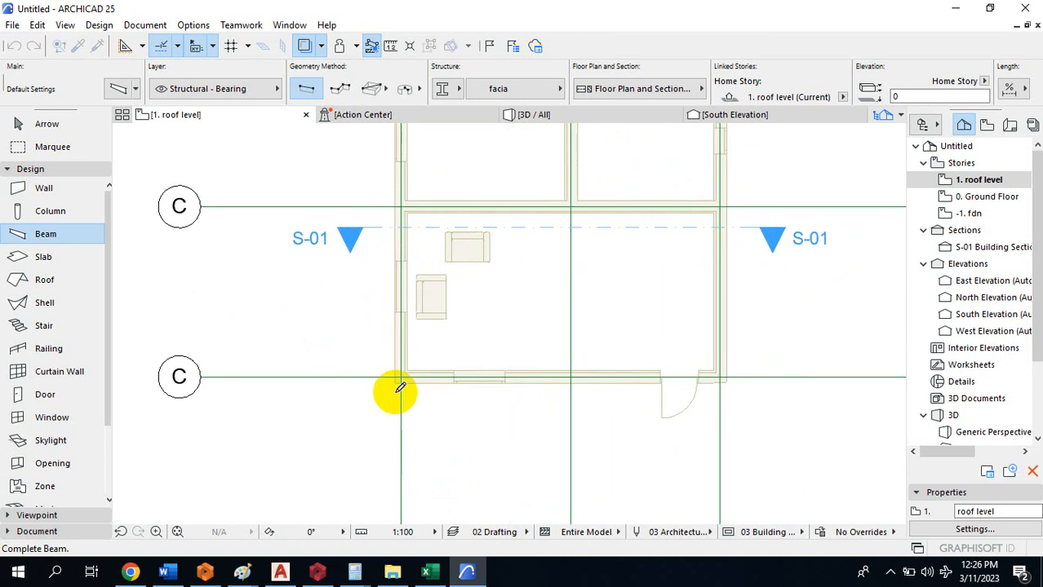
scroll(398, 432, down, 2)
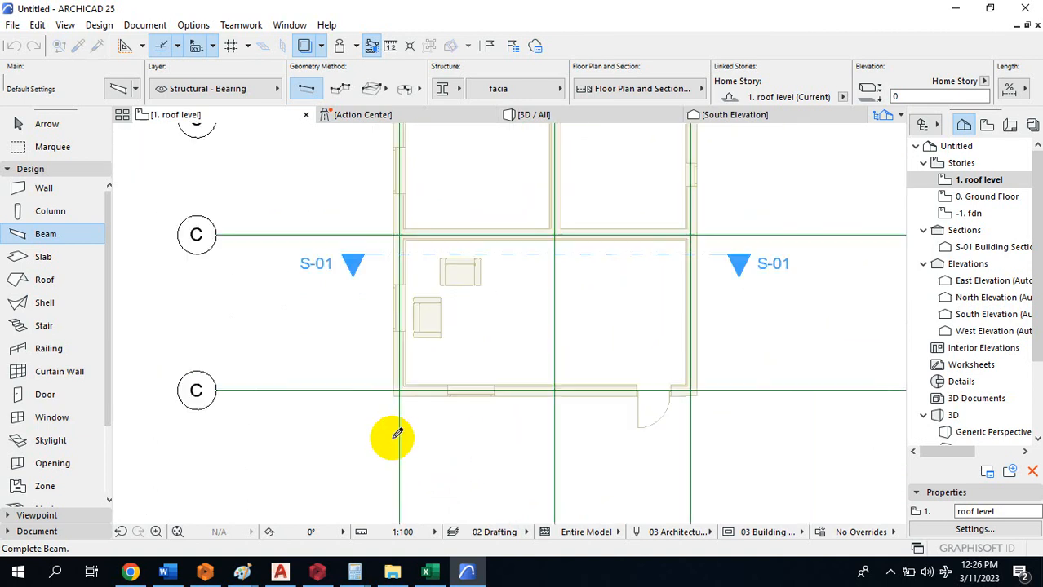
scroll(528, 209, up, 1)
scroll(645, 222, up, 1)
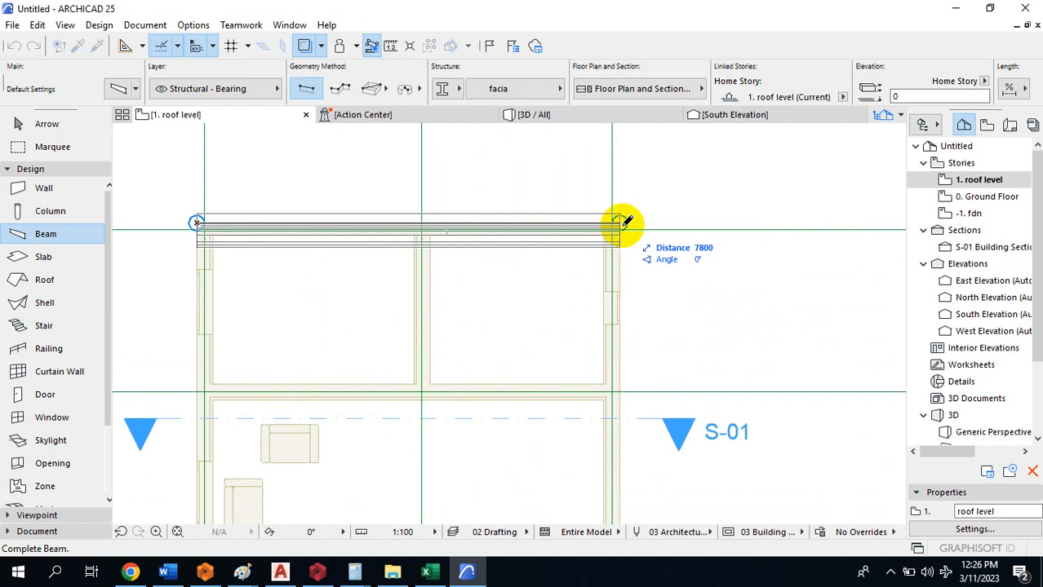
scroll(628, 214, down, 2)
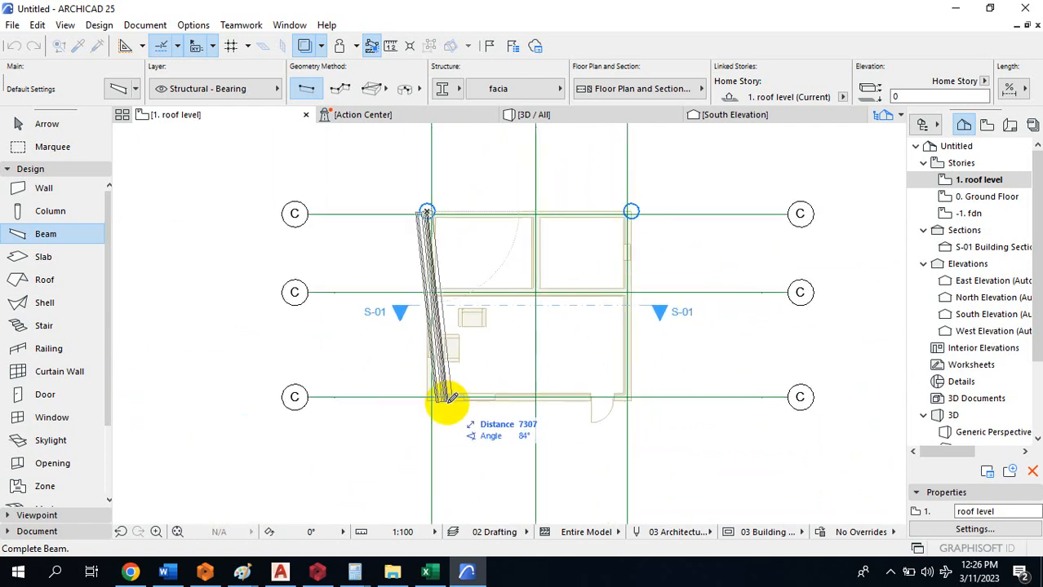
scroll(414, 398, up, 2)
scroll(414, 399, up, 1)
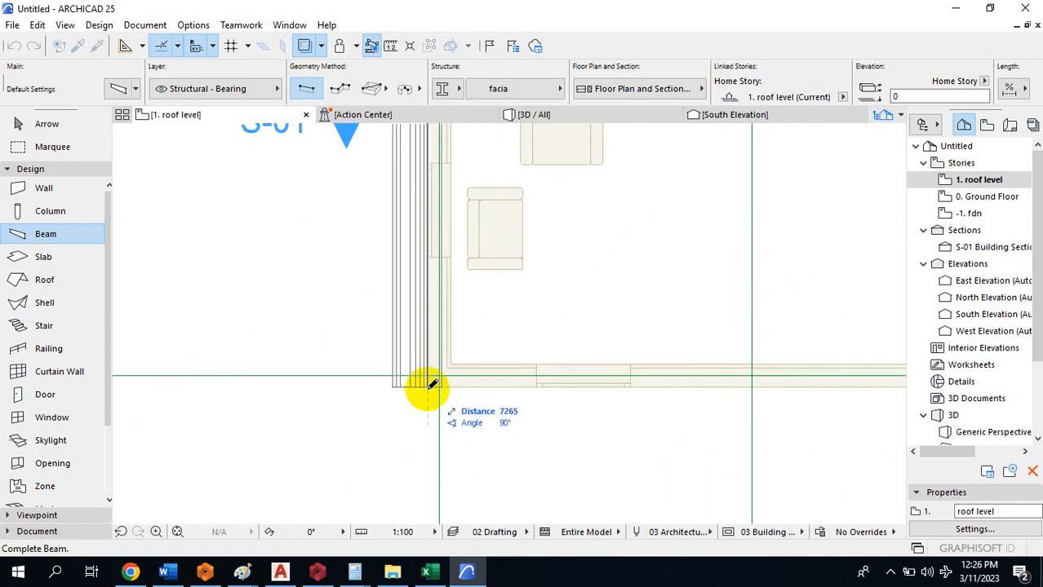
click(432, 384)
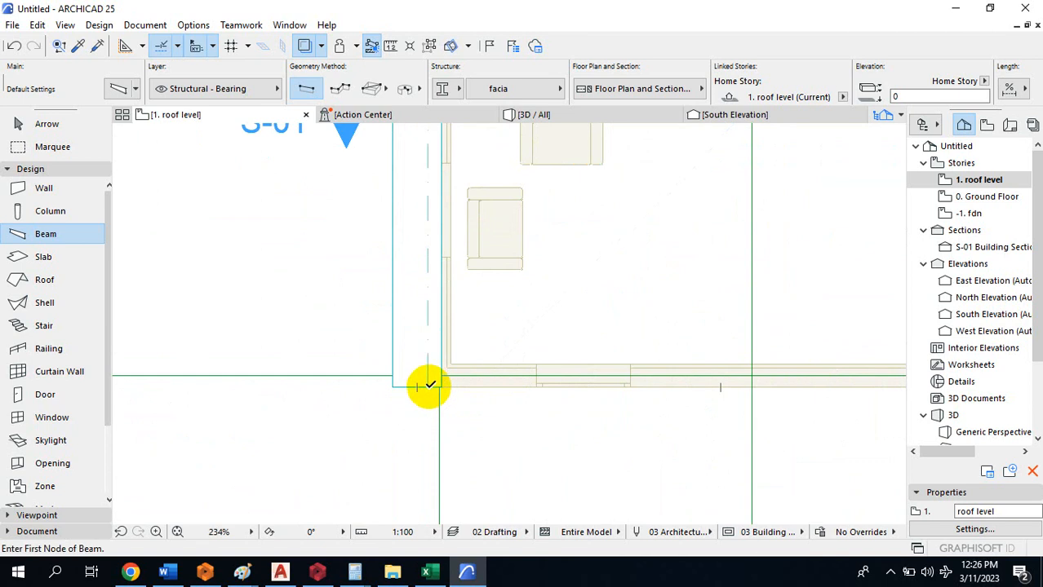
Draw a facia beam along the south wall's outer edge, from the building's lower-left corner to its lower-right corner
click(430, 386)
scroll(228, 403, down, 3)
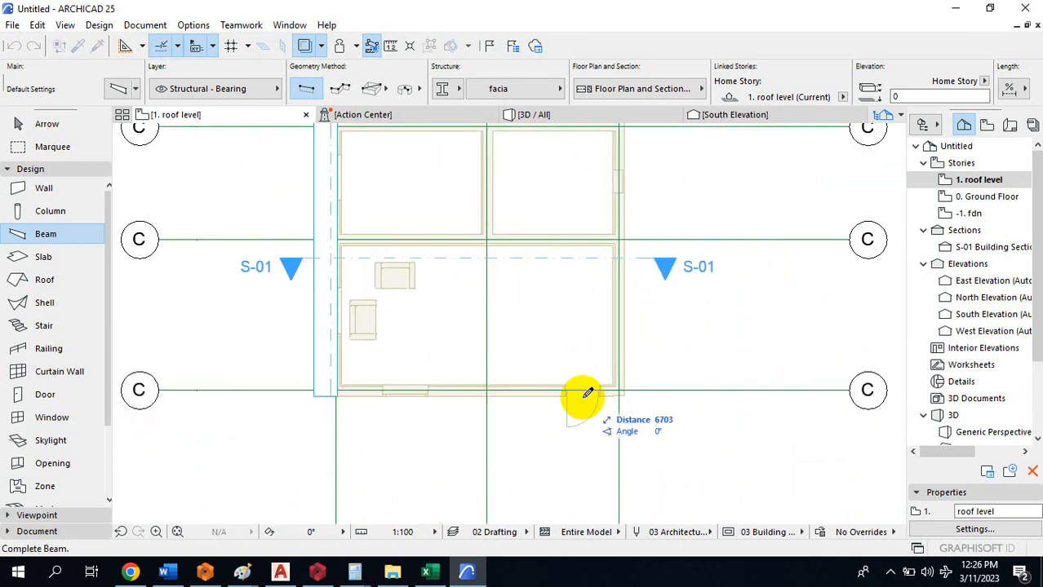
scroll(587, 394, up, 1)
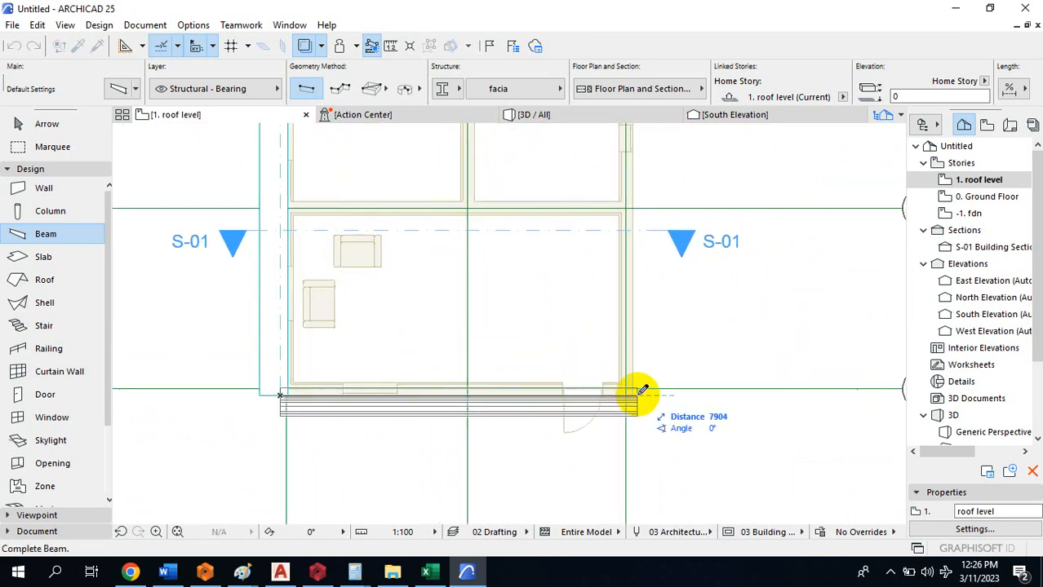
click(630, 392)
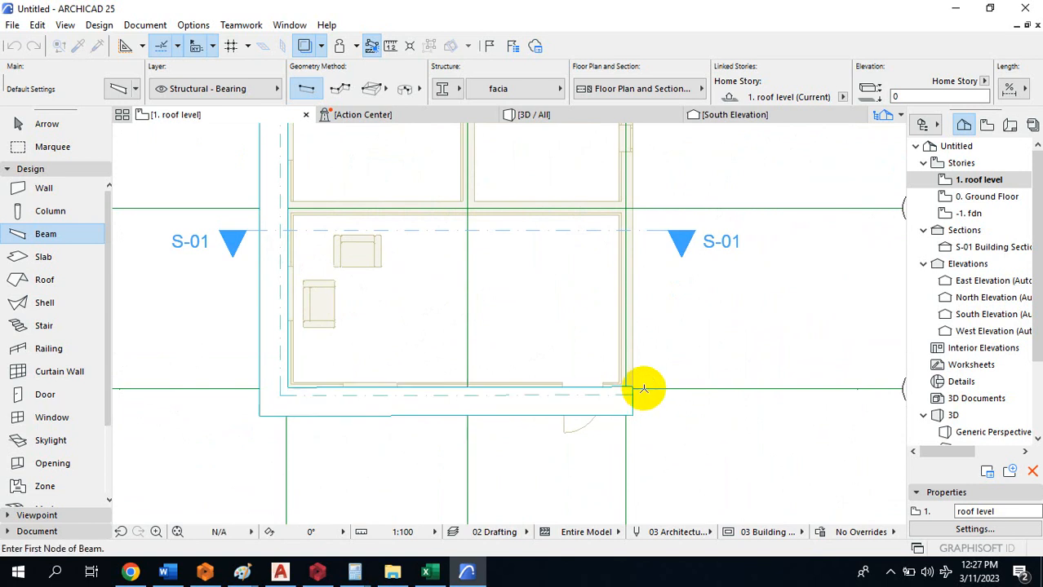
Draw a facia beam up the east wall's outer edge, from the building's lower-right corner to its upper-right corner
click(632, 392)
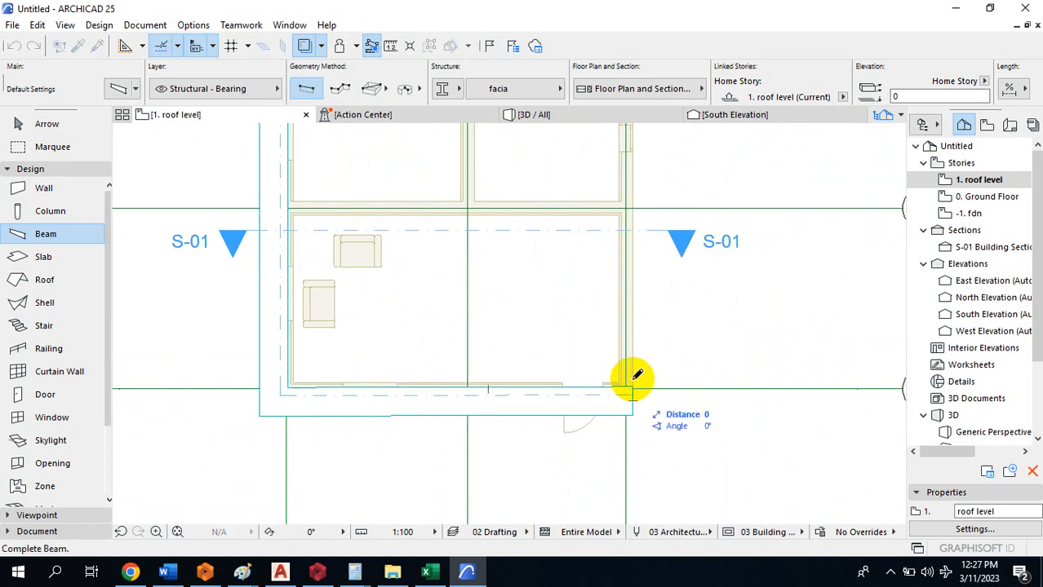
scroll(624, 440, down, 3)
scroll(621, 245, up, 3)
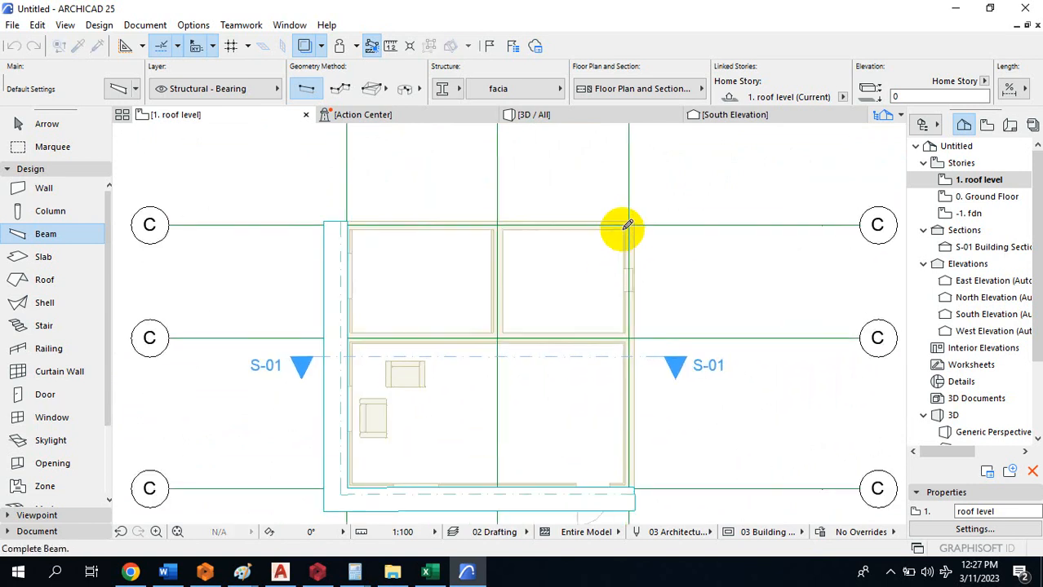
click(647, 217)
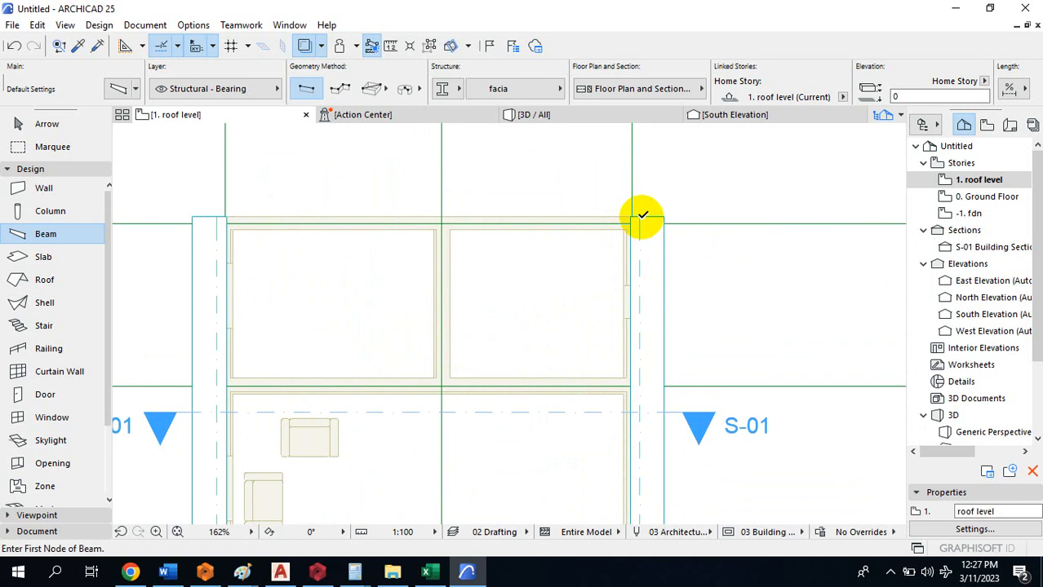
Try a north facia beam from the east beam's end to the building's upper-left corner, then undo it
click(642, 215)
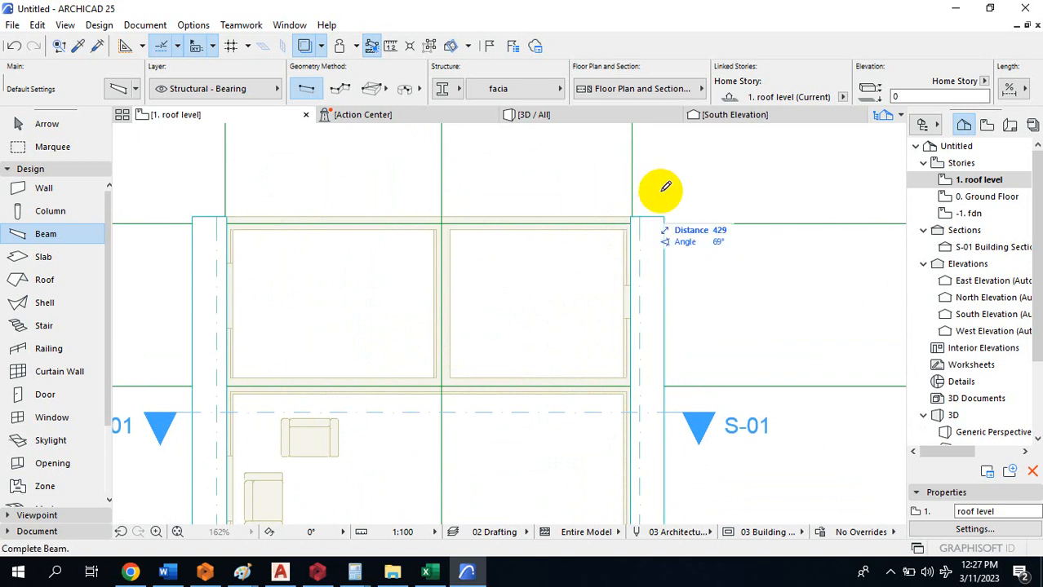
click(230, 212)
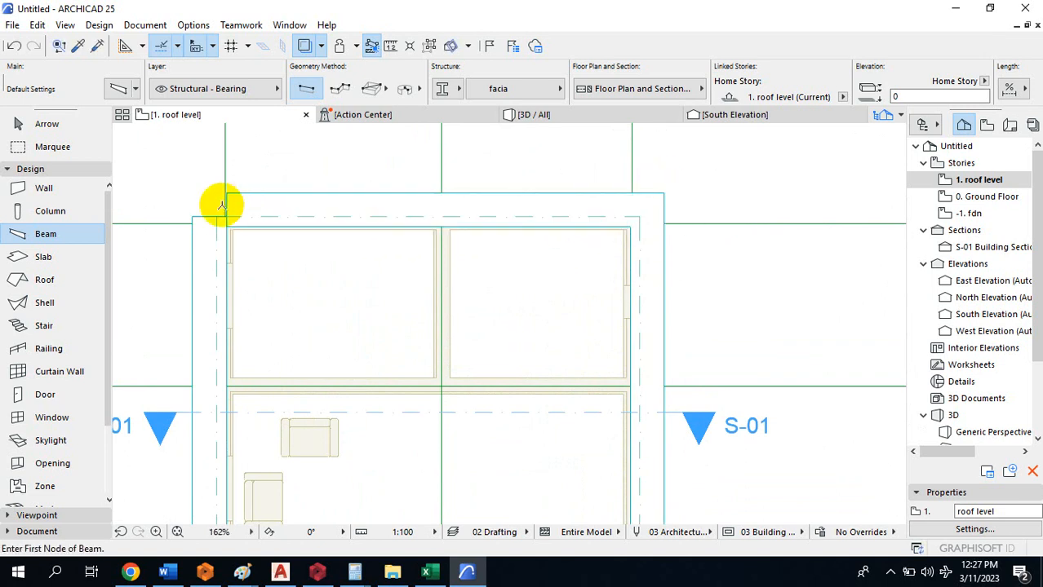
key(ctrl+z)
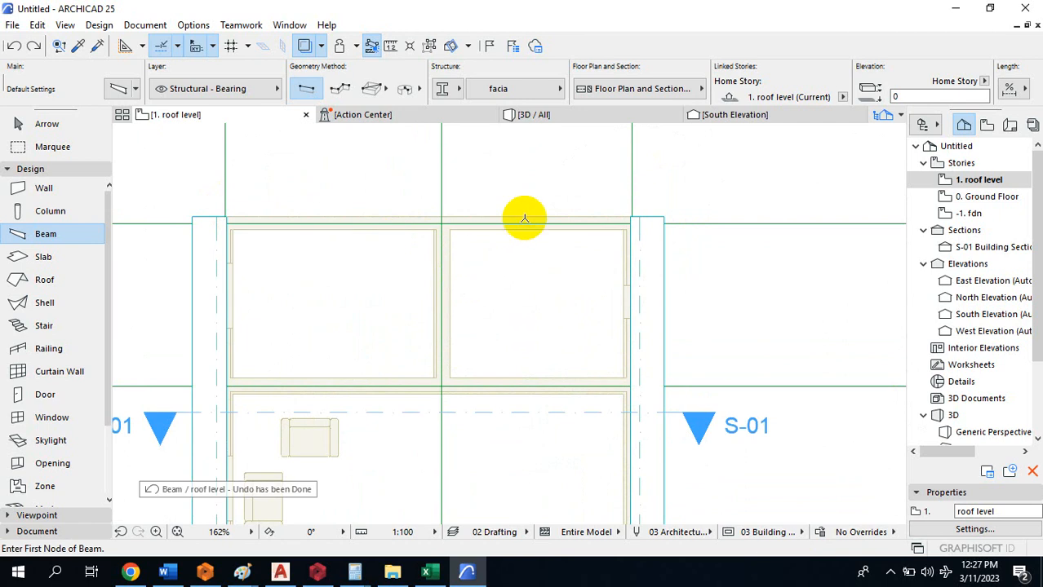
Draw the north facia beam from the inner edge of the east beam to the upper end of the west beam
click(629, 216)
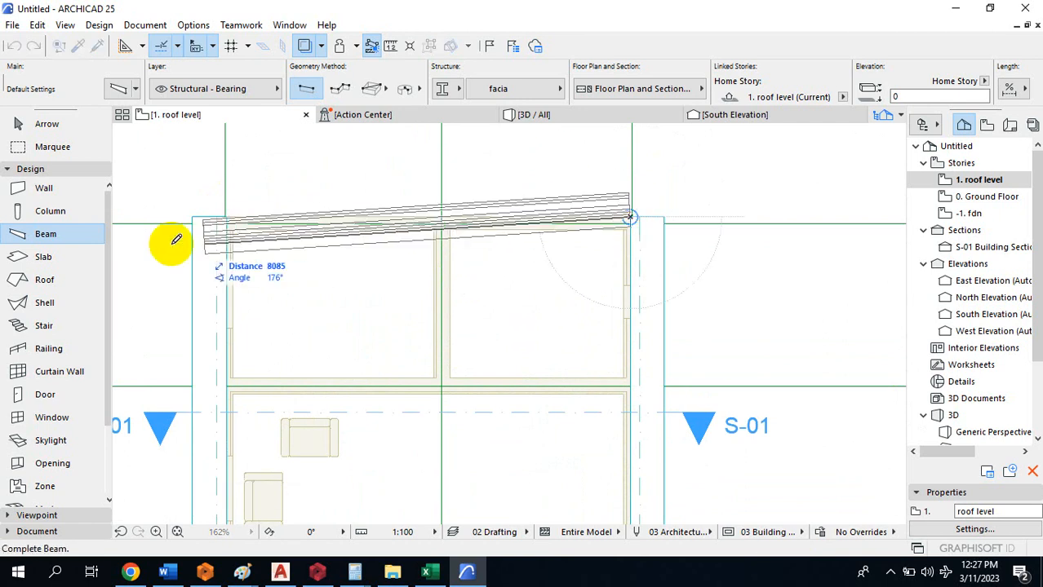
click(222, 211)
scroll(440, 217, down, 3)
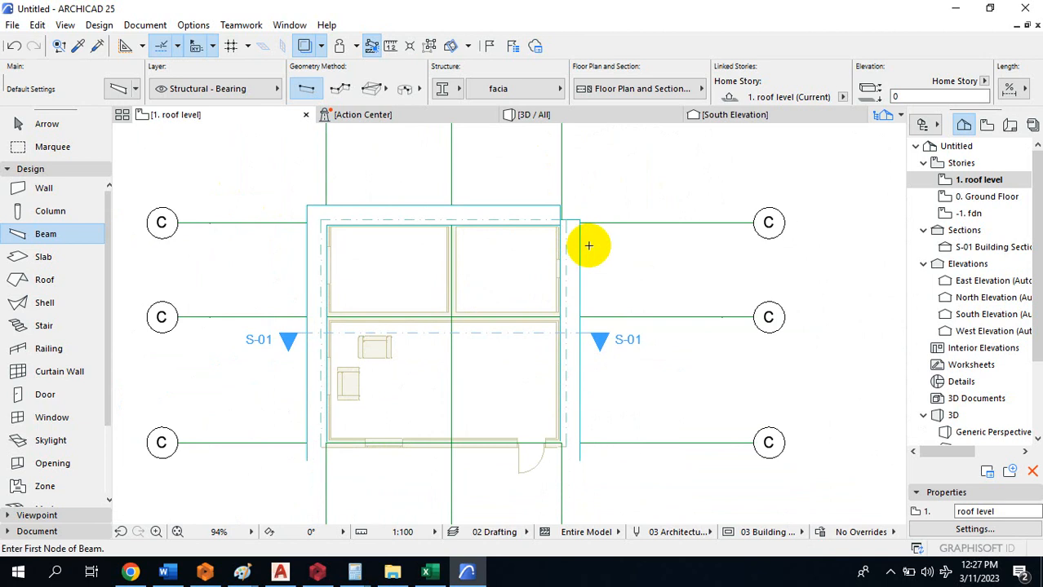
scroll(588, 245, down, 2)
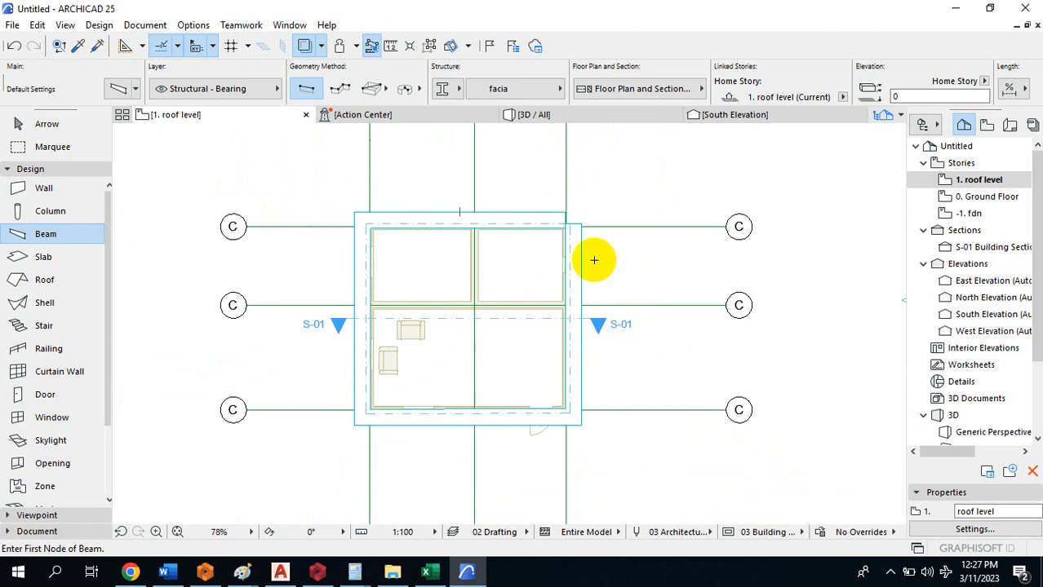
scroll(588, 230, up, 3)
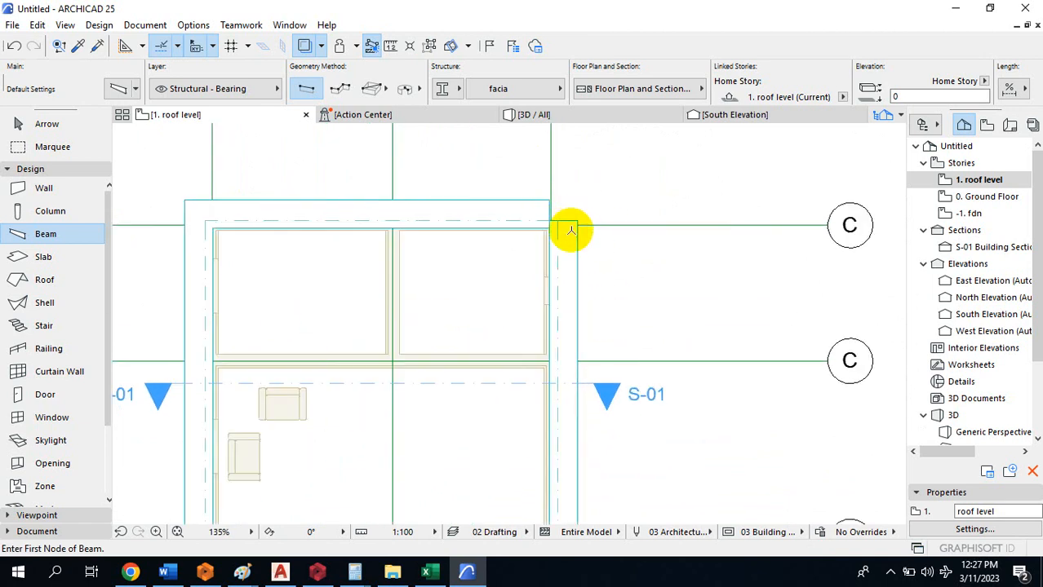
Undo the north and east facia beams
key(ctrl+z)
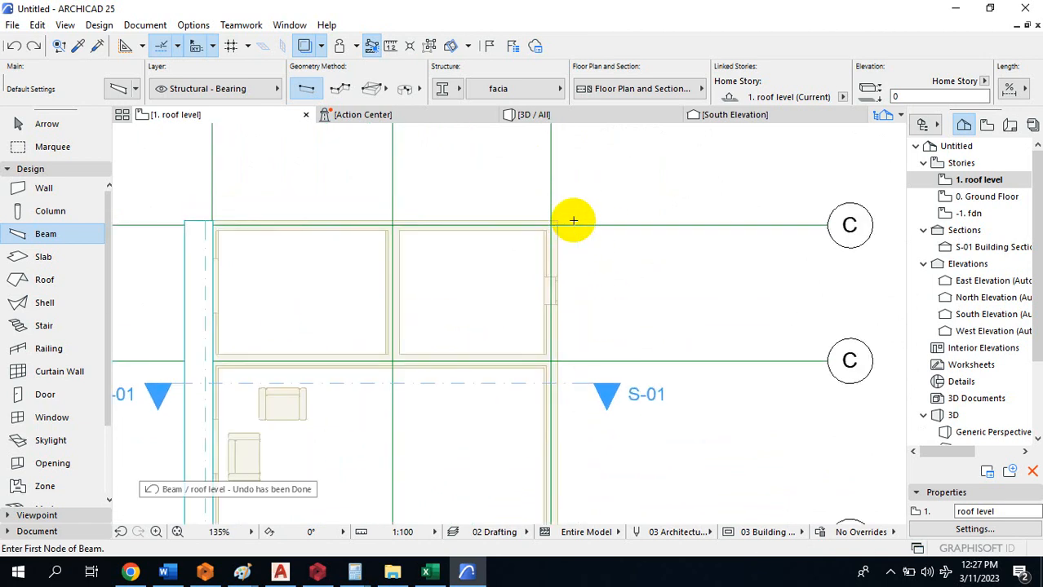
Try an east facia beam from the south beam's inner right corner up to the building's upper-right corner, and undo it
scroll(576, 304, down, 3)
scroll(559, 396, up, 3)
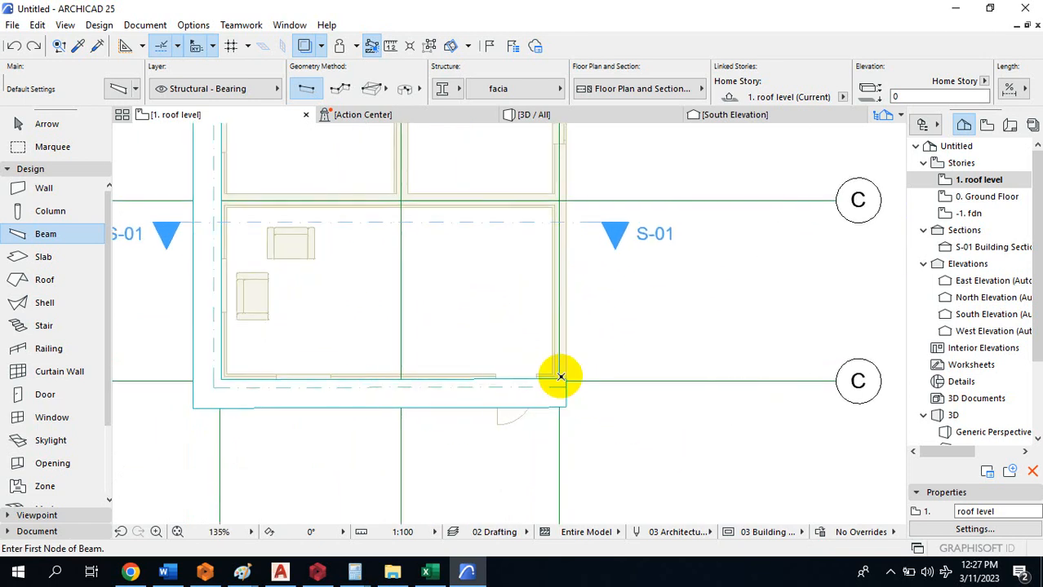
click(568, 378)
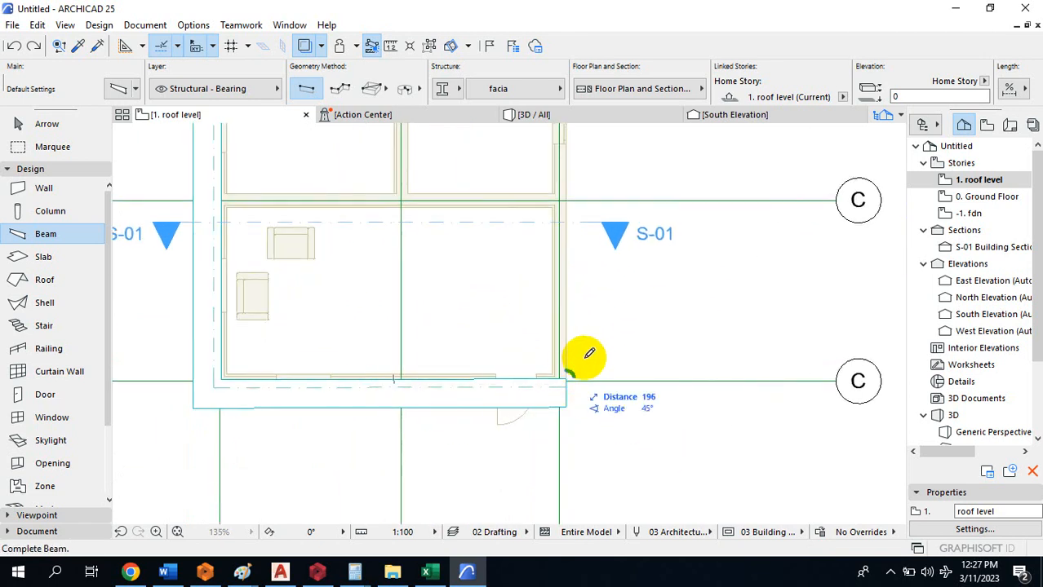
scroll(575, 302, down, 3)
scroll(576, 245, up, 2)
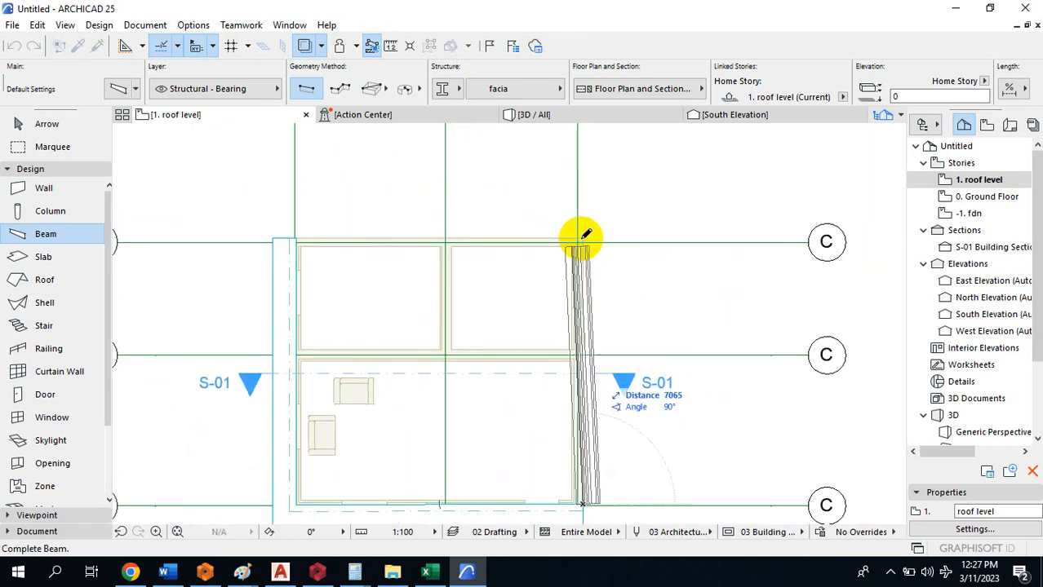
click(584, 232)
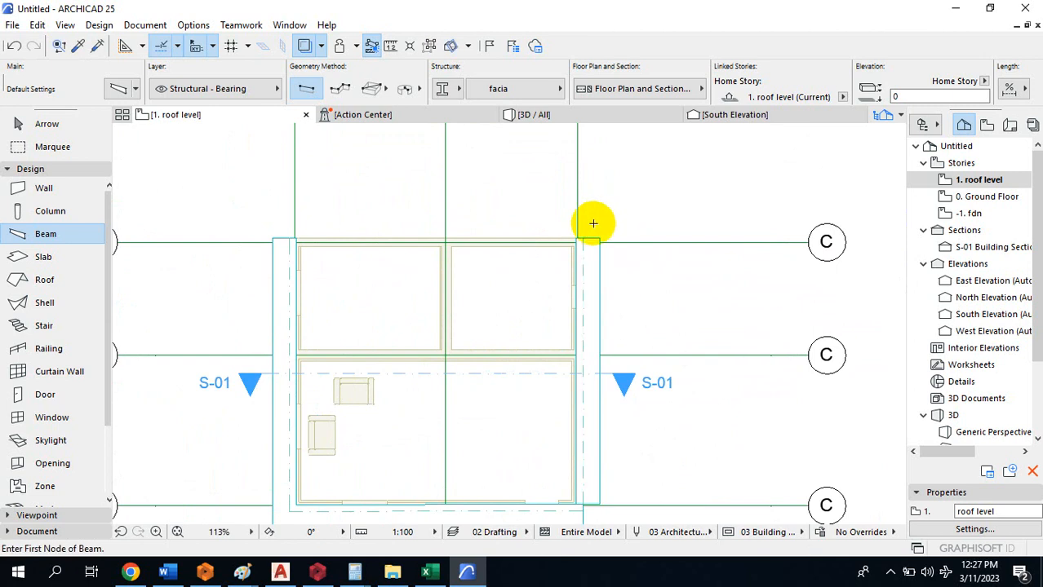
scroll(596, 221, down, 3)
key(ctrl+z)
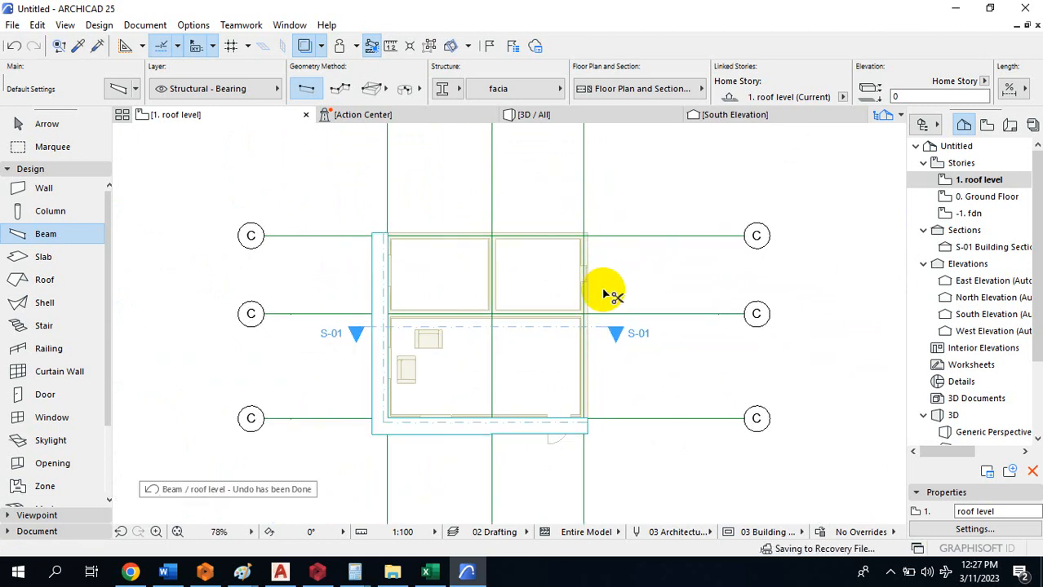
Try an east facia beam along the right-hand vertical grid line, from the south beam up to the north wall's outer edge, and undo it
scroll(576, 395, up, 3)
scroll(576, 396, up, 1)
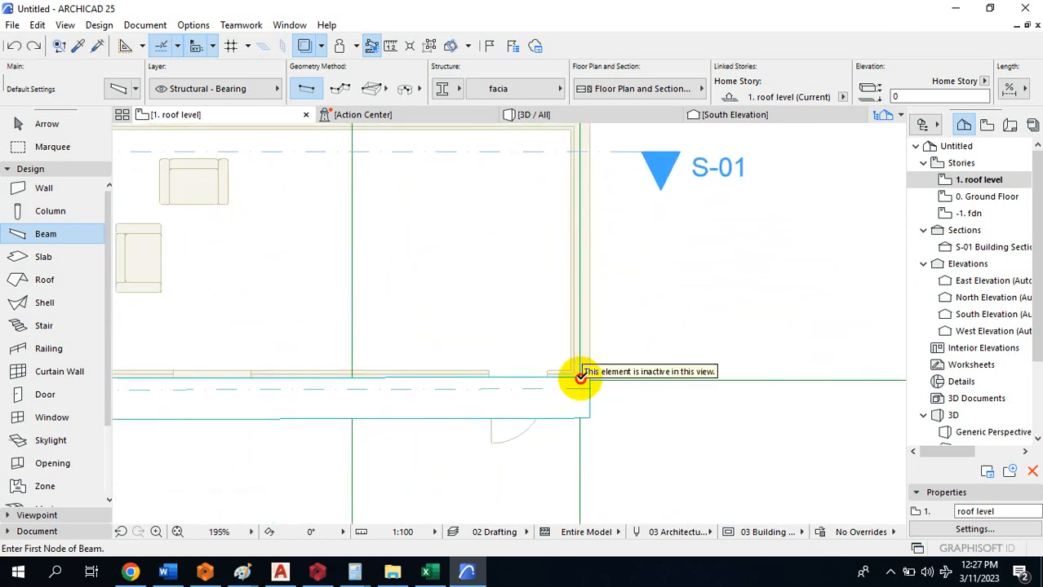
click(581, 388)
scroll(623, 280, down, 2)
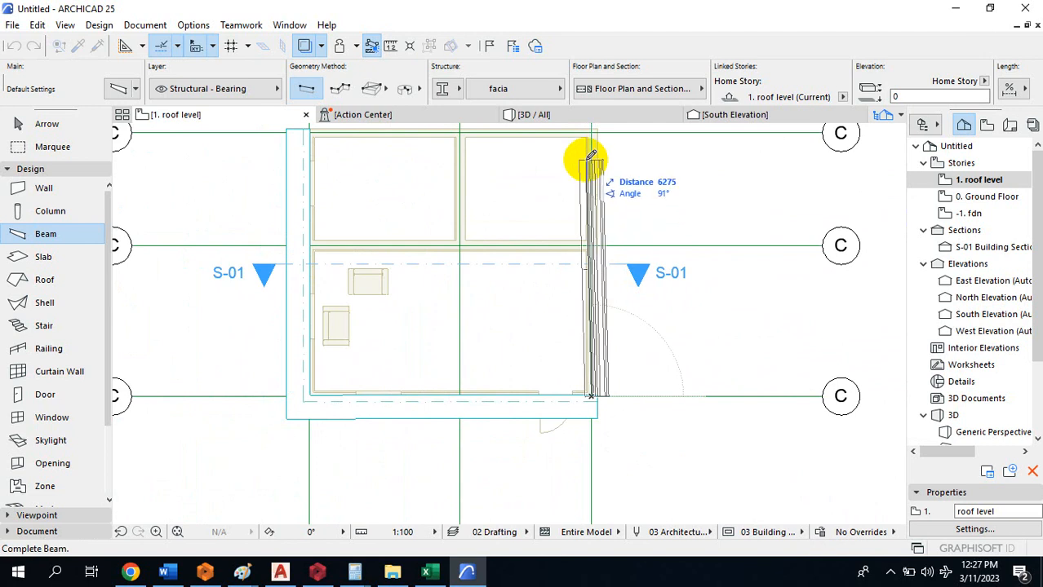
scroll(607, 147, up, 2)
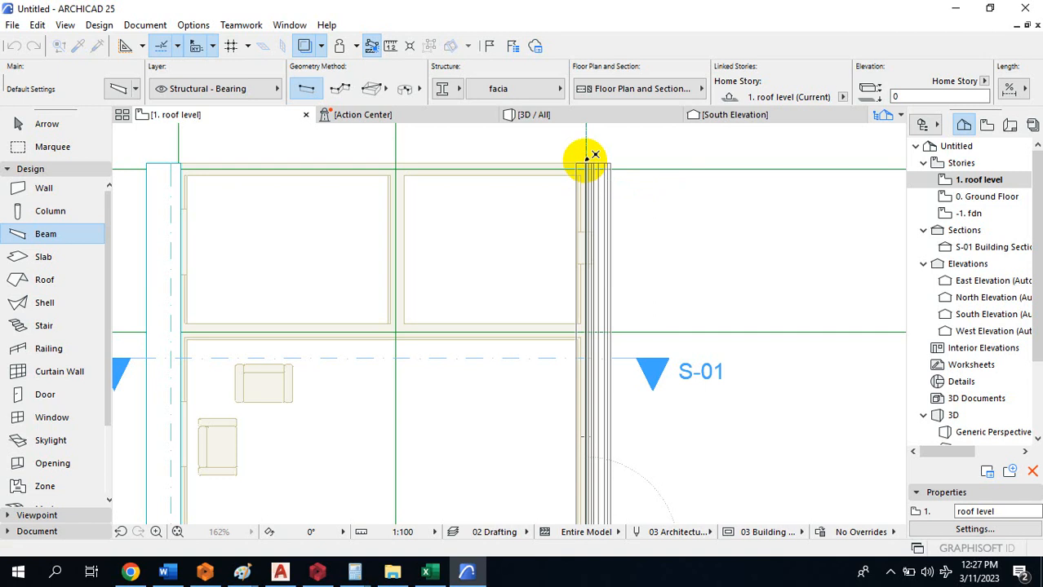
click(595, 154)
scroll(595, 167, down, 2)
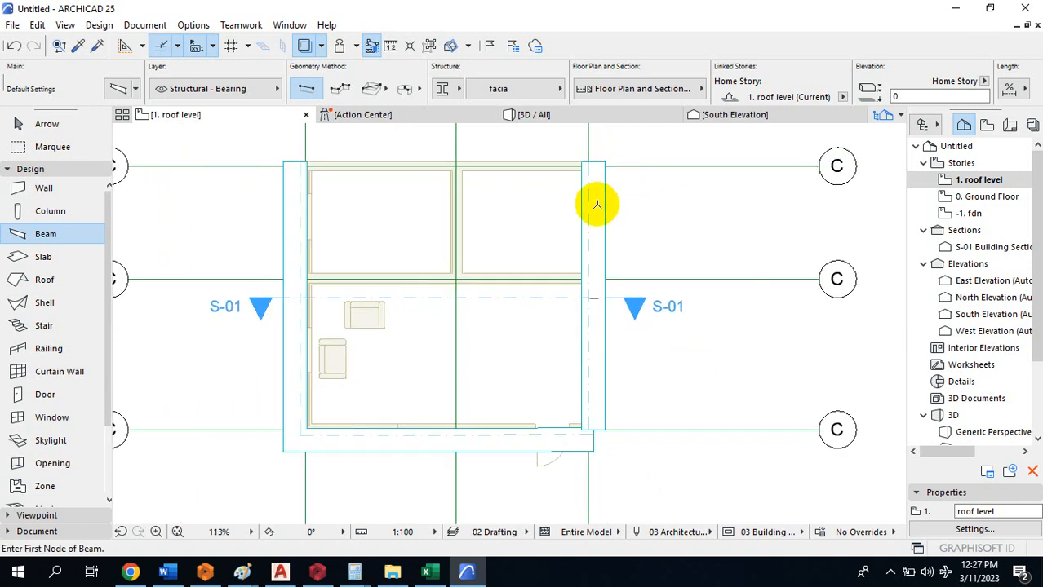
key(ctrl+z)
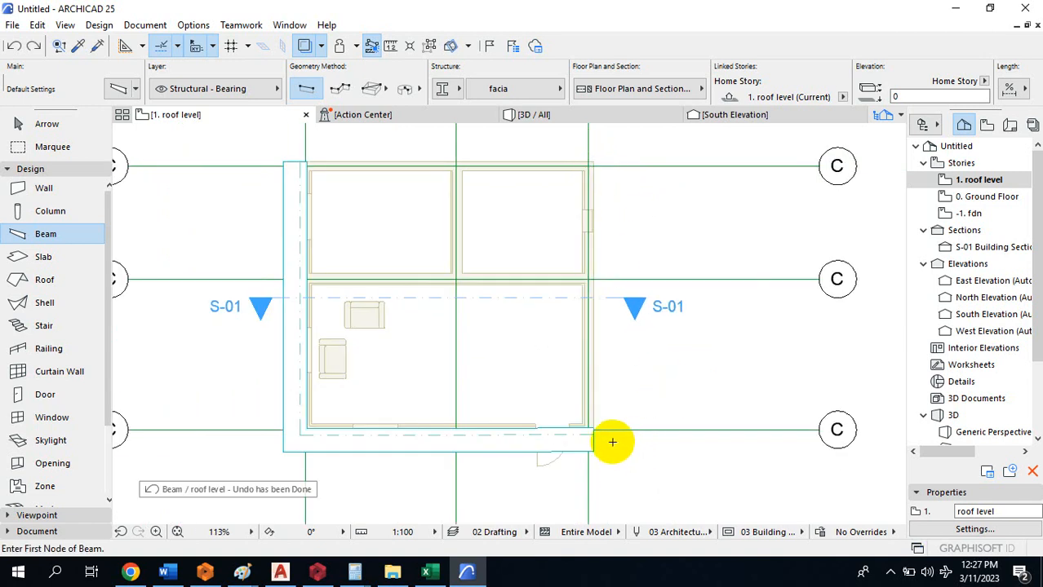
Try east and north facia beams joined at the ends of the neighbouring beams' reference lines, and undo both
click(594, 430)
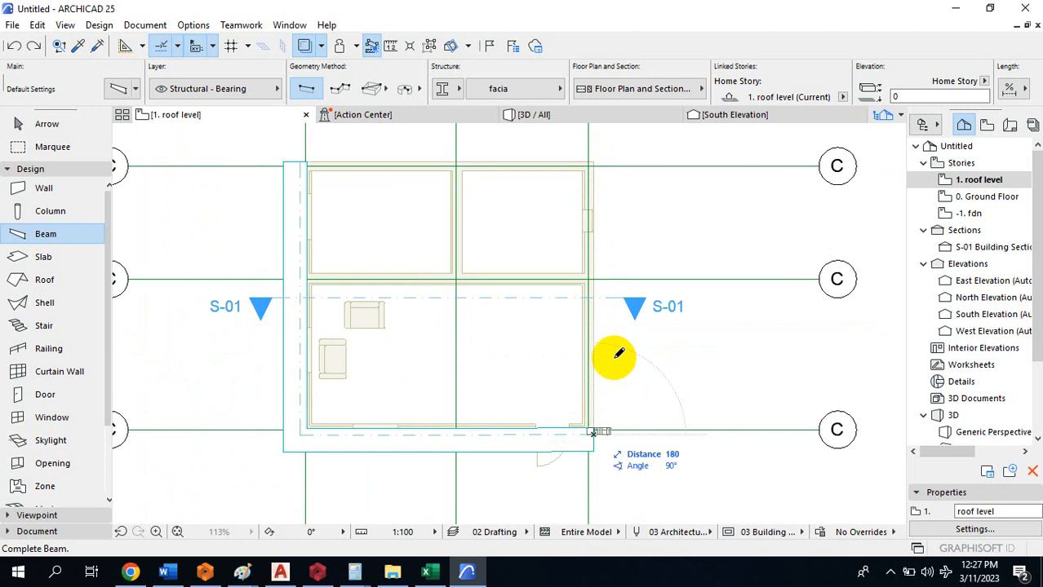
click(593, 155)
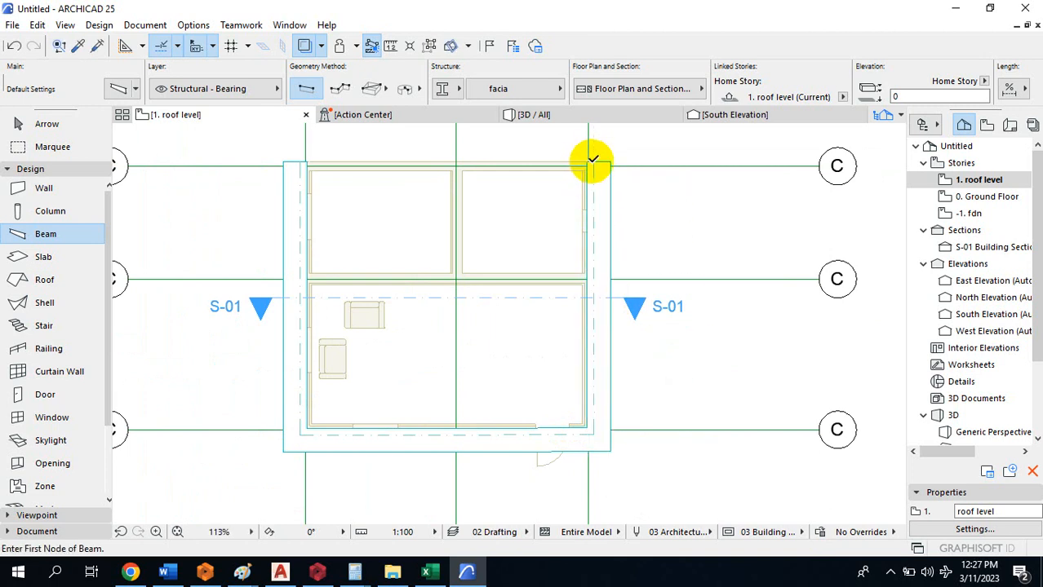
click(593, 160)
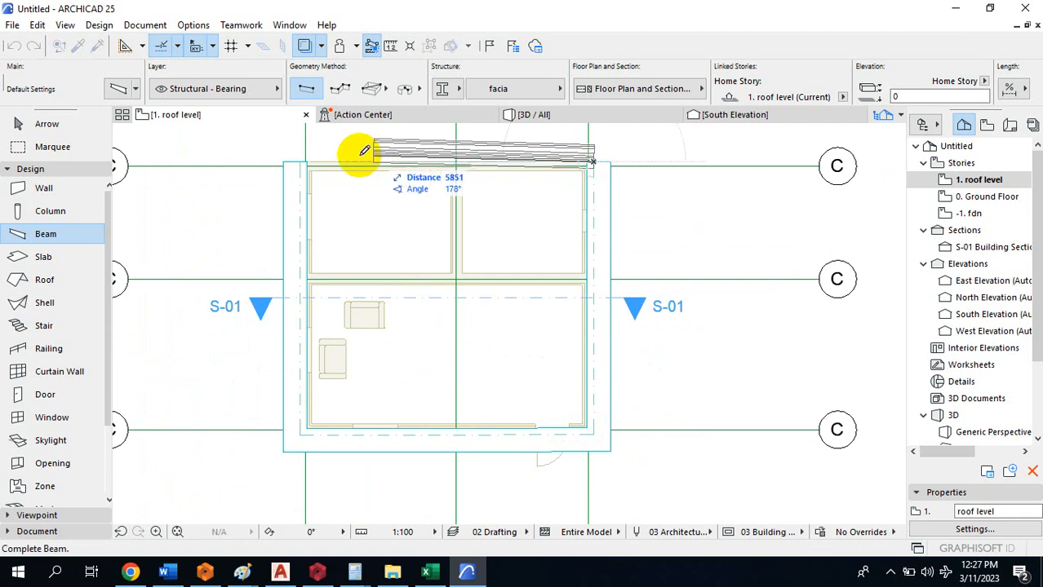
click(302, 161)
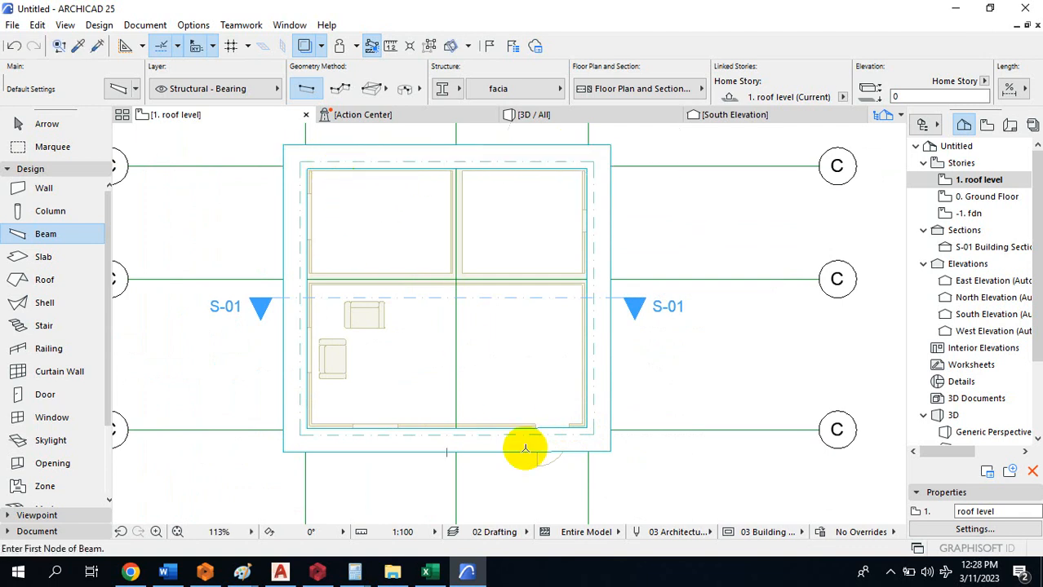
key(ctrl+z)
key(ctrl+z)
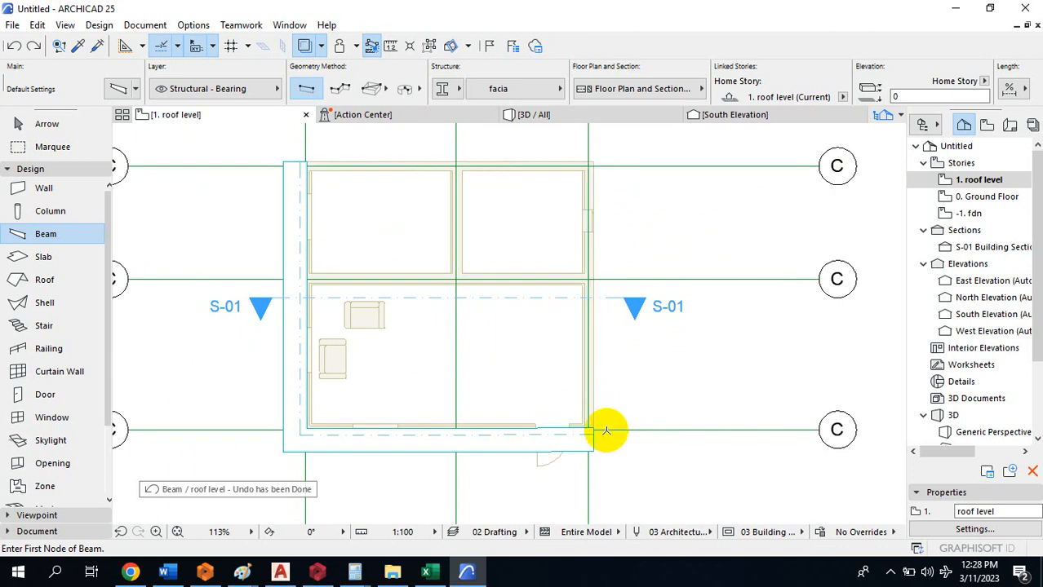
Draw the east facia beam, about 7245 mm long, from the right end of the south beam's reference line to the building's upper-right corner
scroll(591, 443, up, 3)
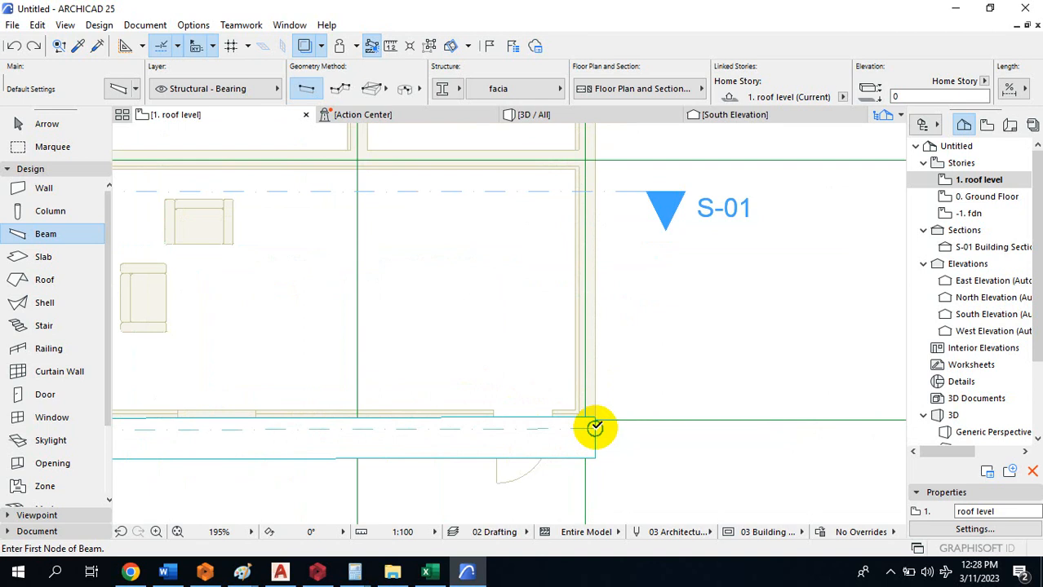
scroll(605, 415, down, 3)
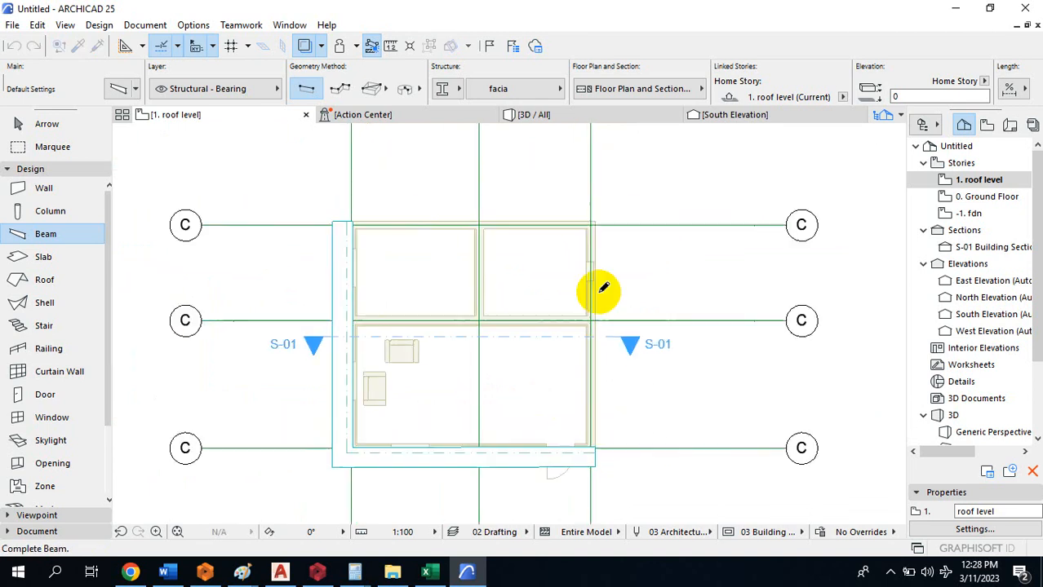
scroll(600, 291, up, 3)
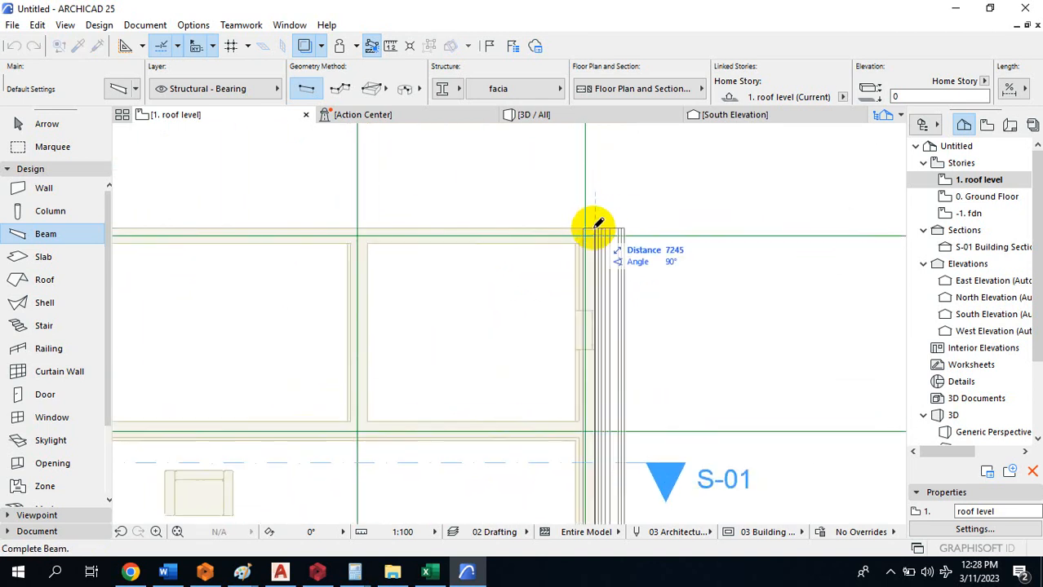
click(598, 223)
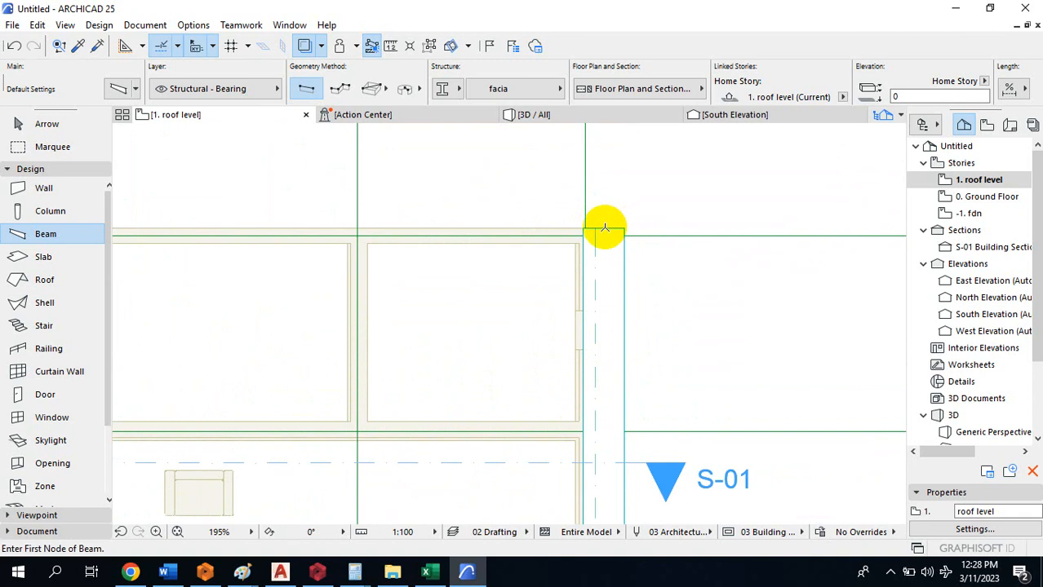
Draw the north facia beam from the upper end of the east beam's reference line to the upper end of the west beam's reference line
click(594, 228)
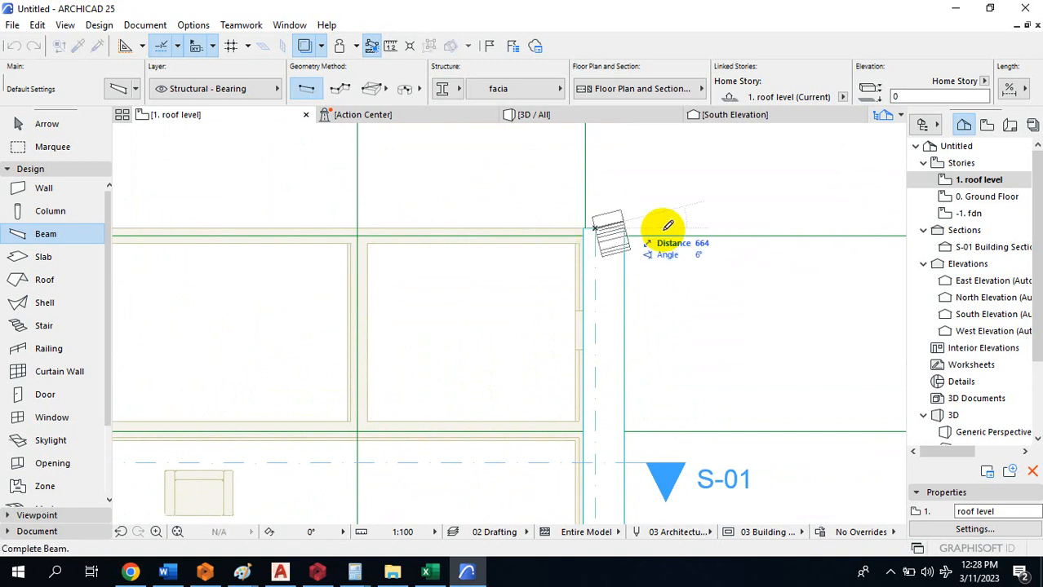
scroll(710, 244, down, 2)
scroll(251, 203, up, 4)
scroll(293, 220, up, 1)
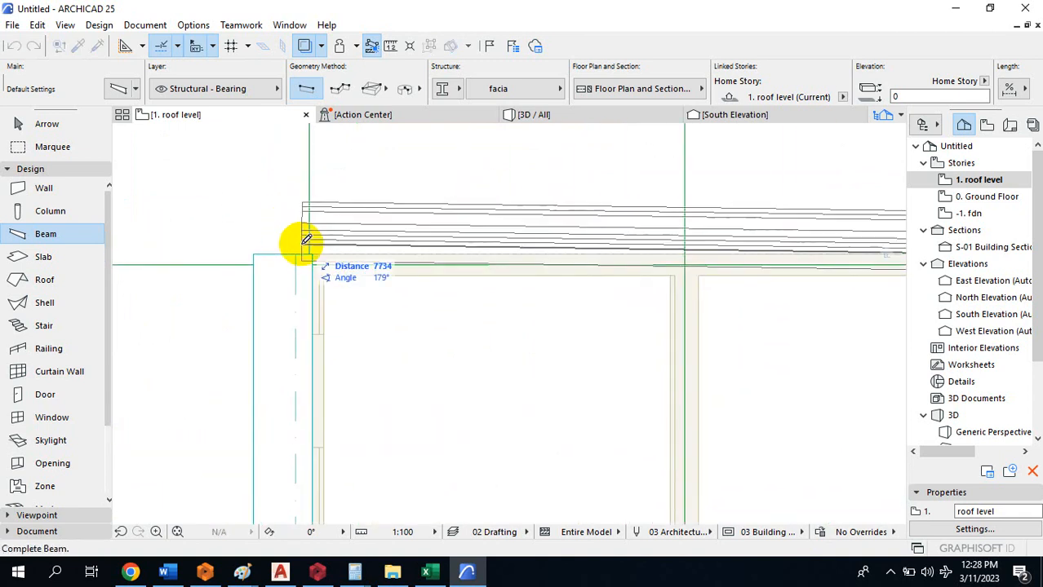
click(300, 247)
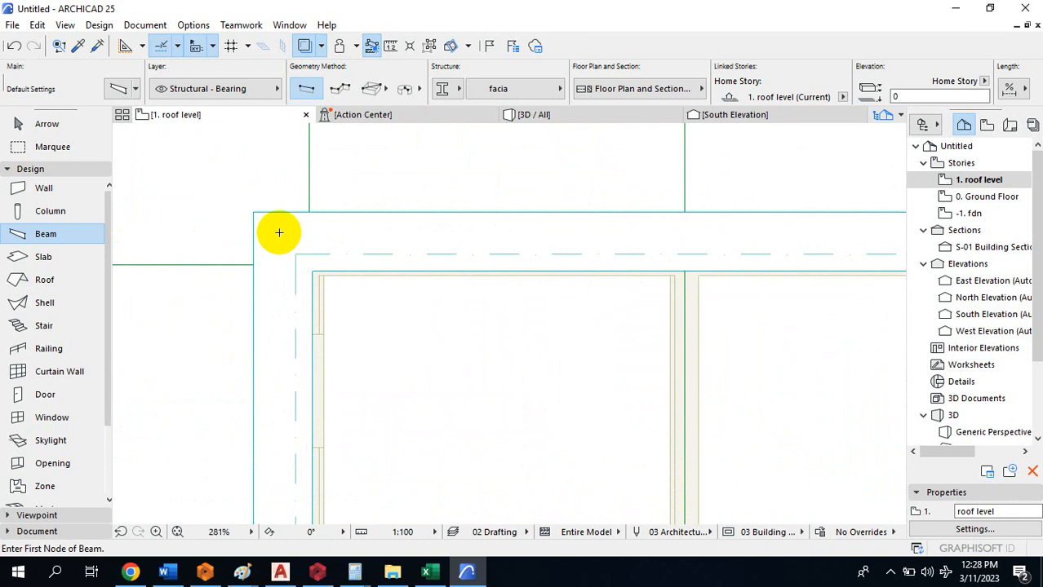
scroll(305, 230, down, 3)
scroll(429, 220, down, 2)
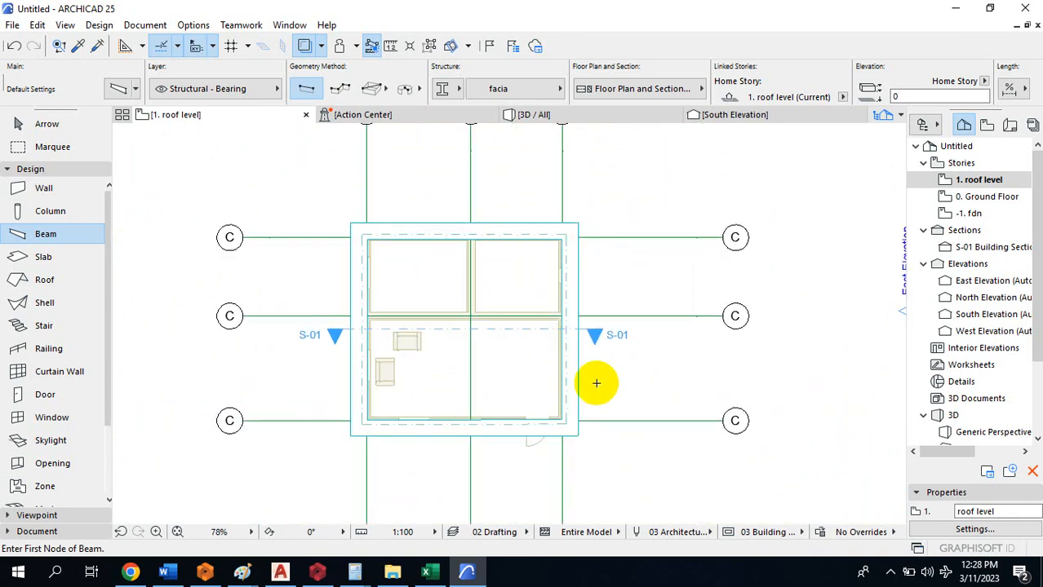
key(Escape)
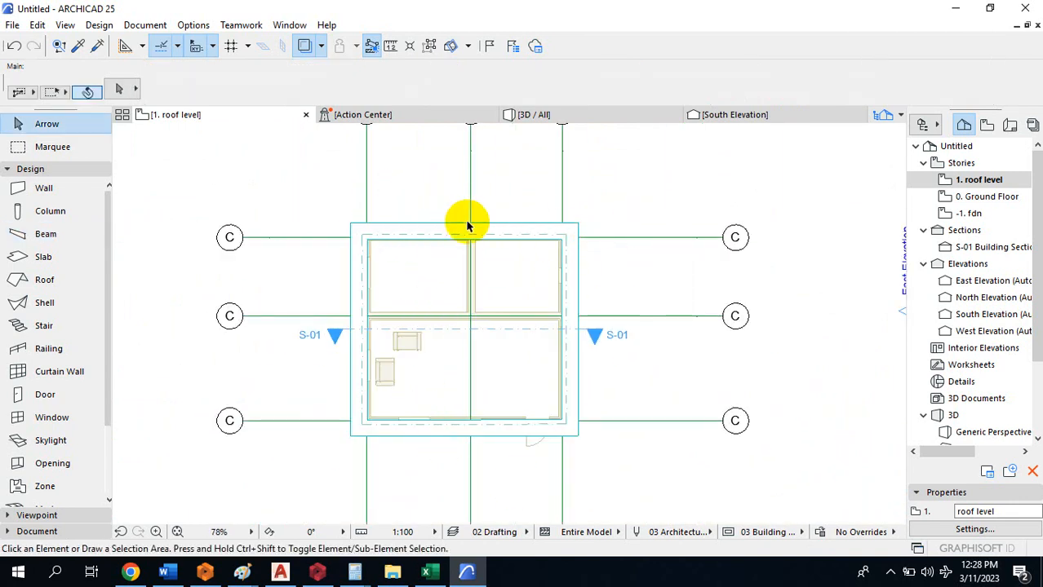
Inspect the facia beams and their corner joints around the building in 3D from several angles
click(551, 119)
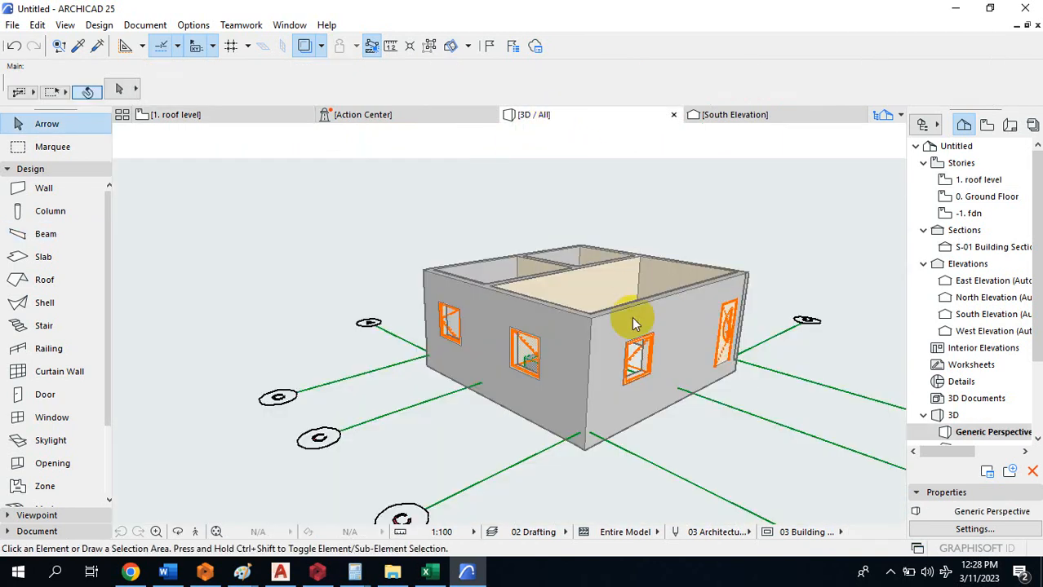
shift+middle_drag(714, 259, 303, 434)
right_click(312, 420)
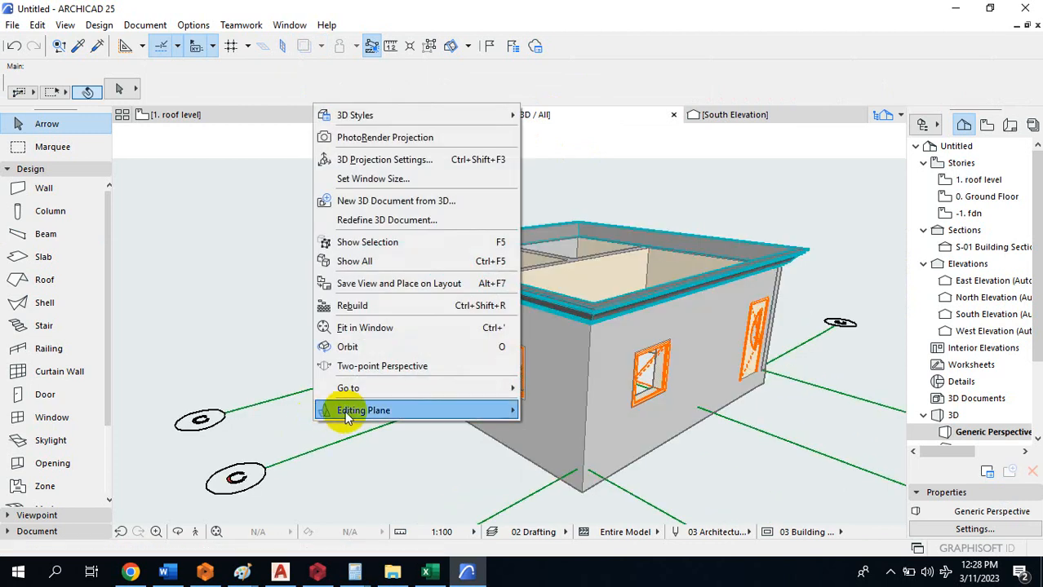
click(371, 347)
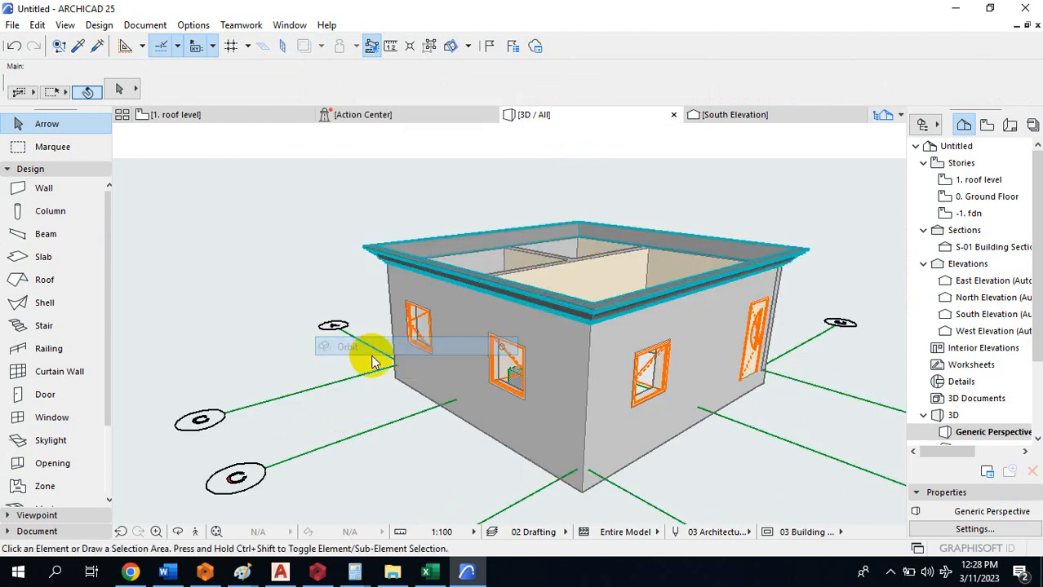
drag(350, 415, 454, 383)
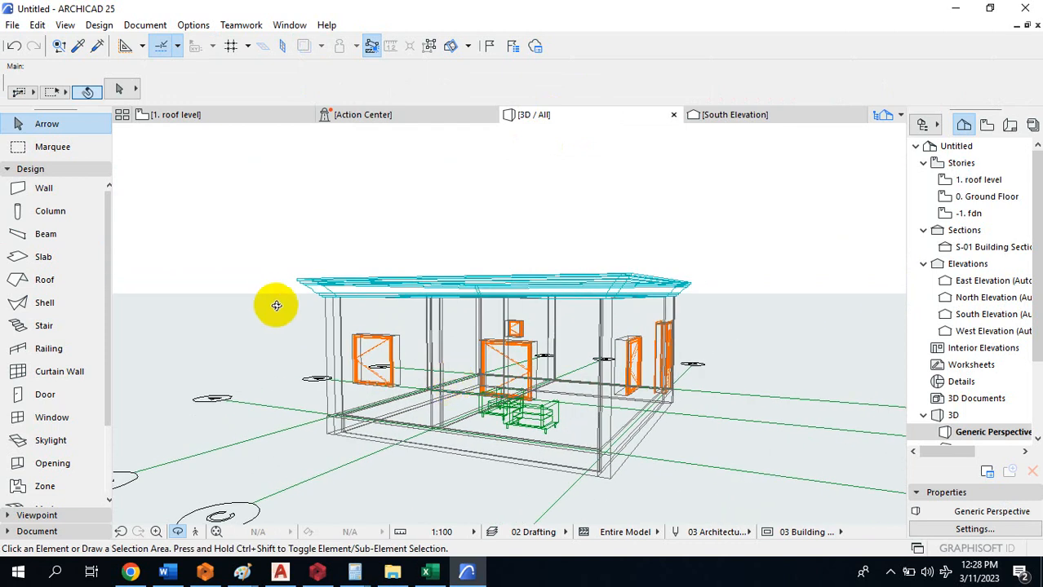
mouse_move(262, 282)
mouse_down()
mouse_move(611, 314)
mouse_move(741, 291)
mouse_up()
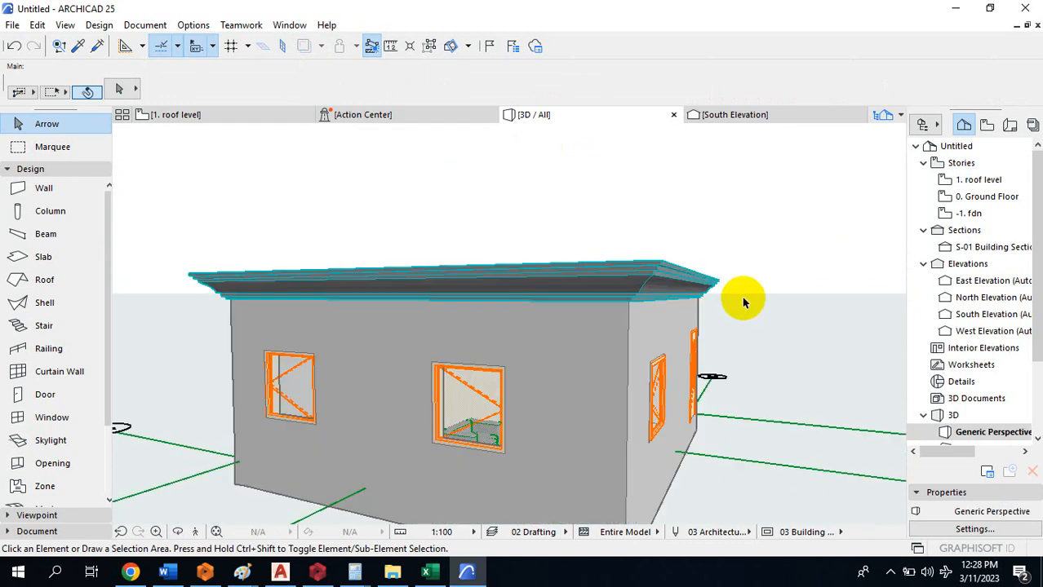
right_click(743, 302)
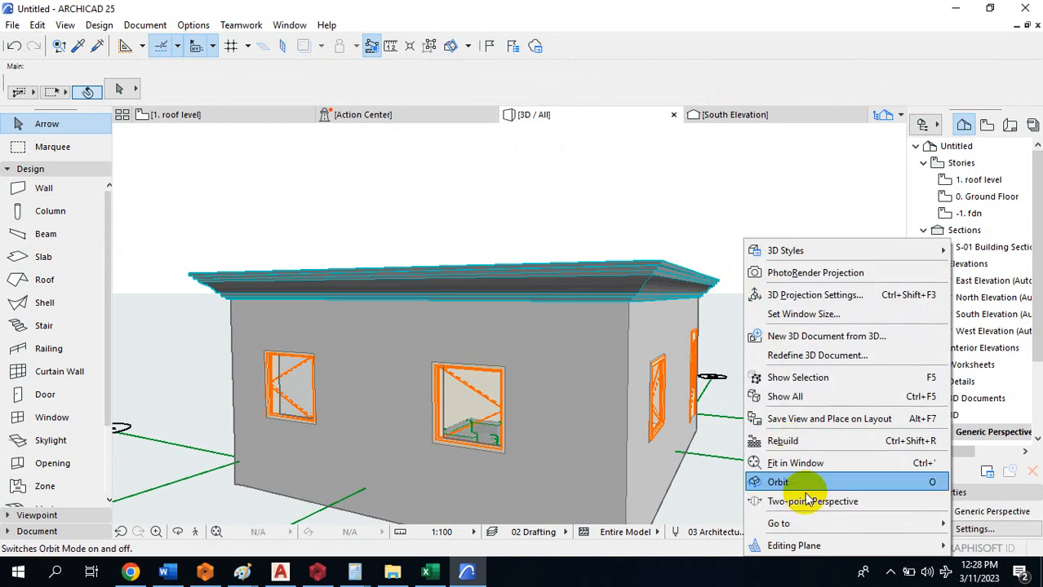
click(779, 482)
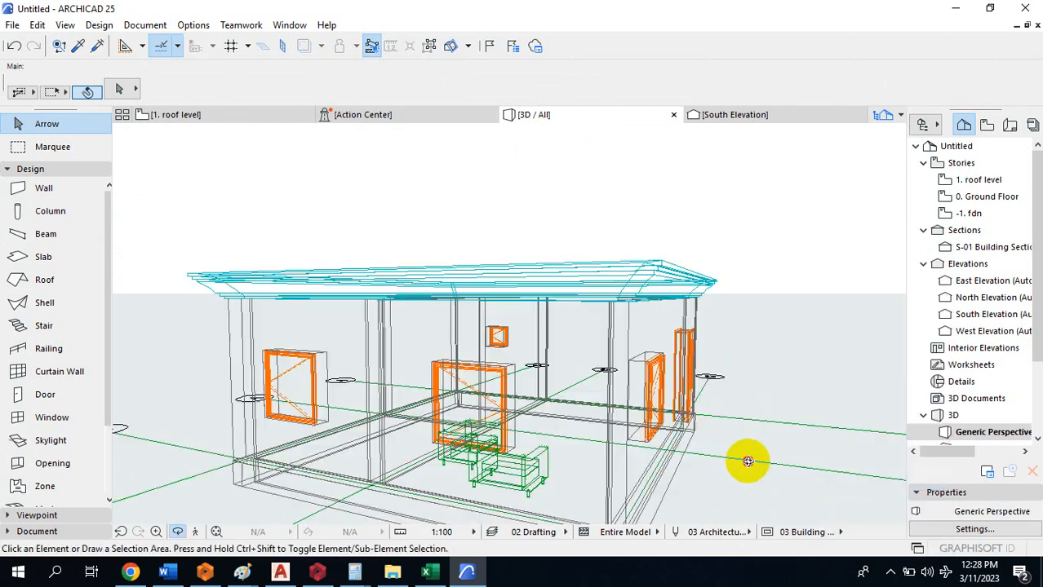
mouse_move(745, 458)
mouse_down()
mouse_move(799, 449)
mouse_move(882, 484)
mouse_up()
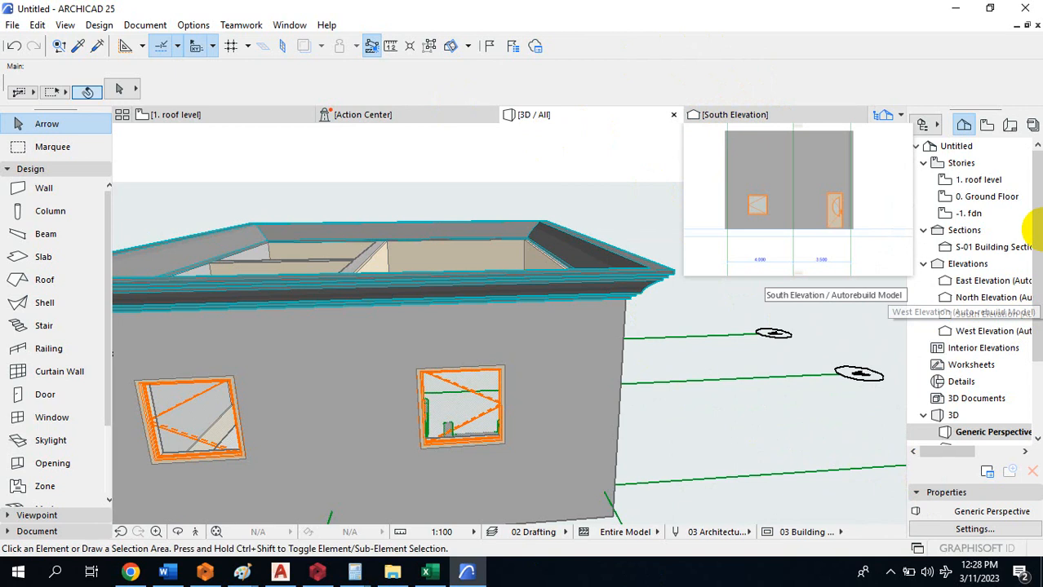
Open the roof level story in plan and set the default roof thickness to 20
double_click(997, 180)
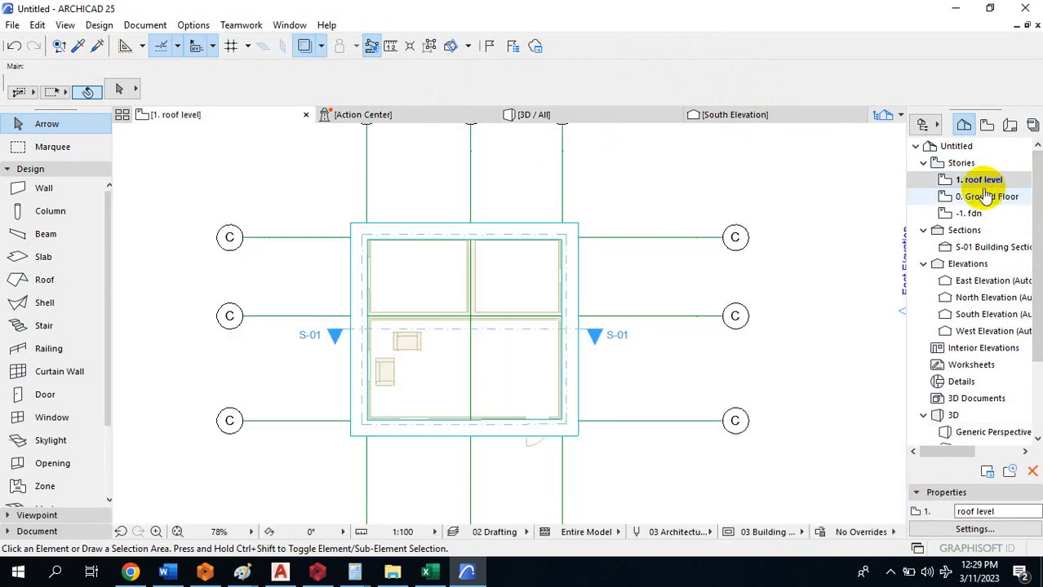
click(30, 280)
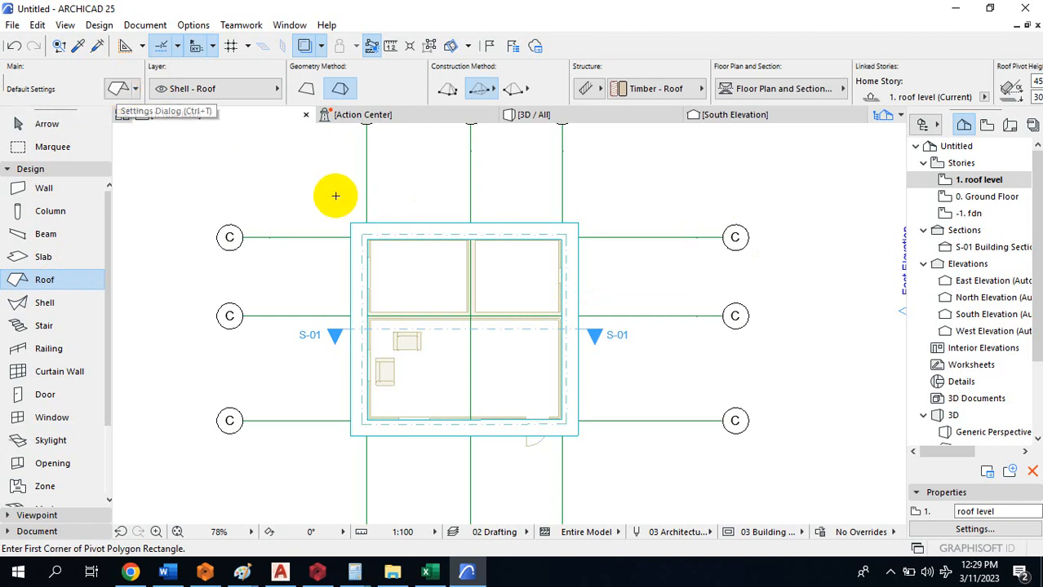
click(119, 89)
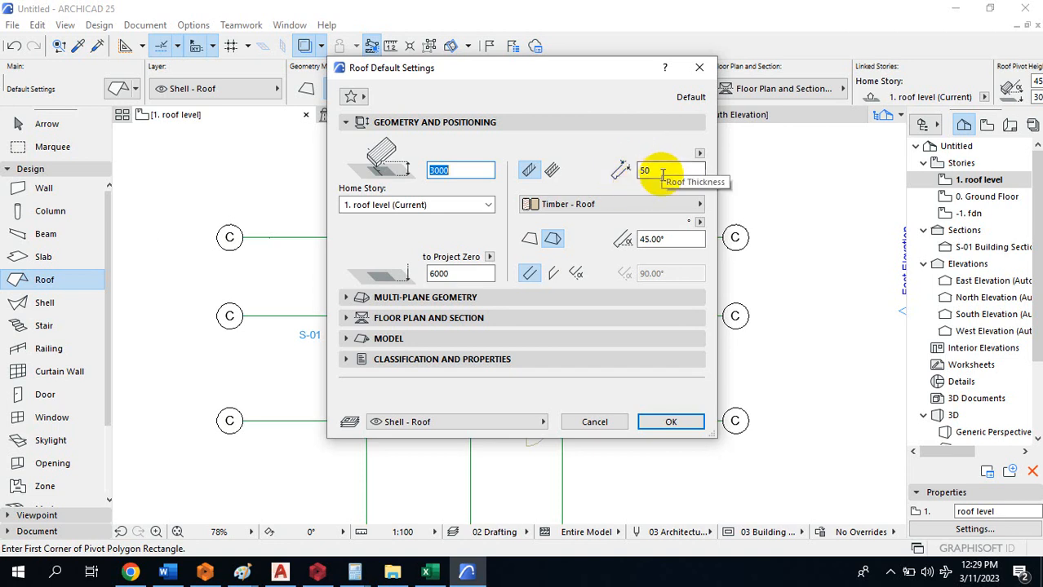
double_click(635, 170)
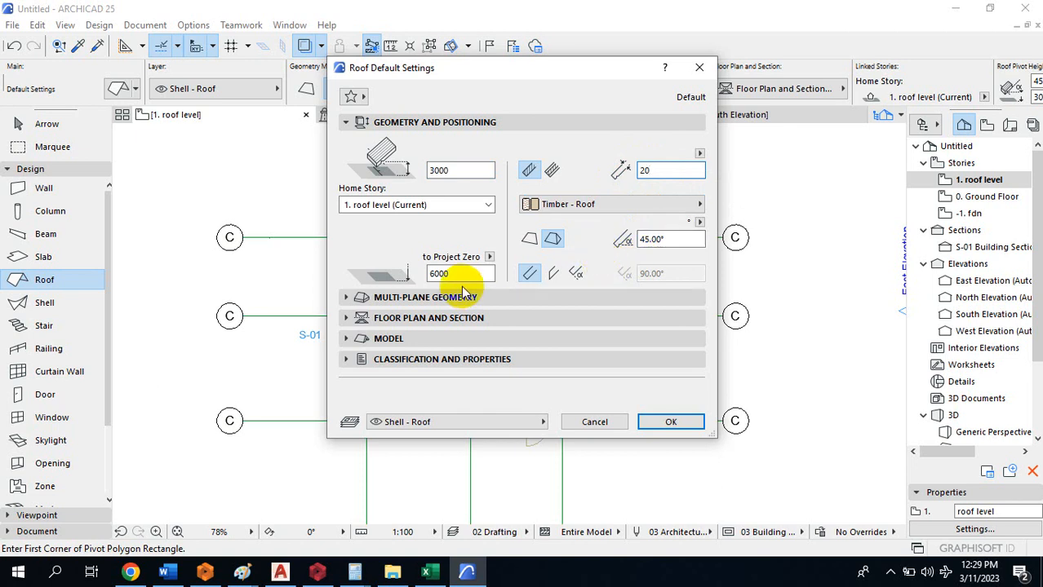
Review the multi-plane eaves and level options in the roof defaults and set the roof pitch to 30°
click(356, 299)
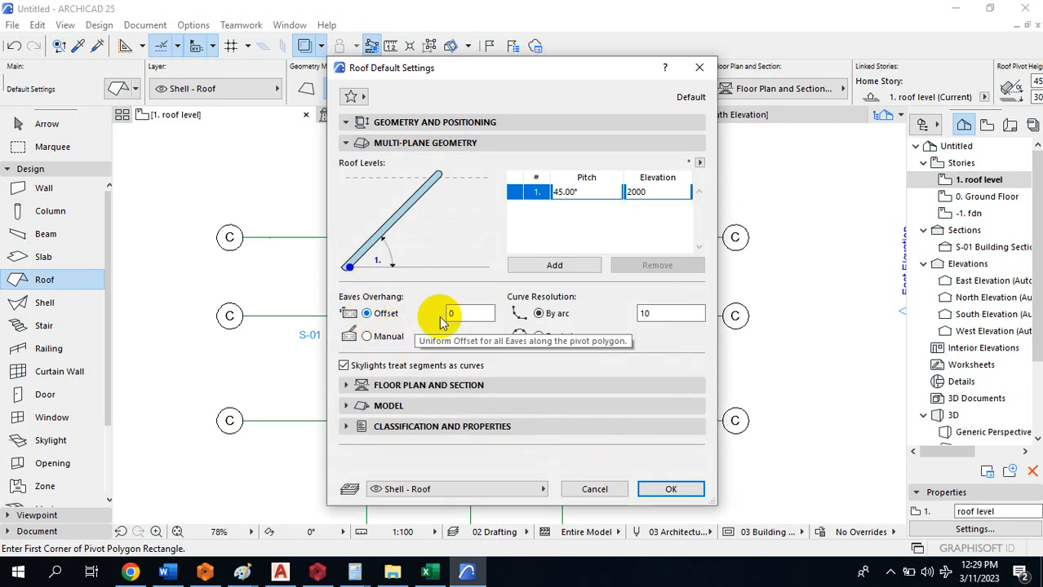
click(347, 124)
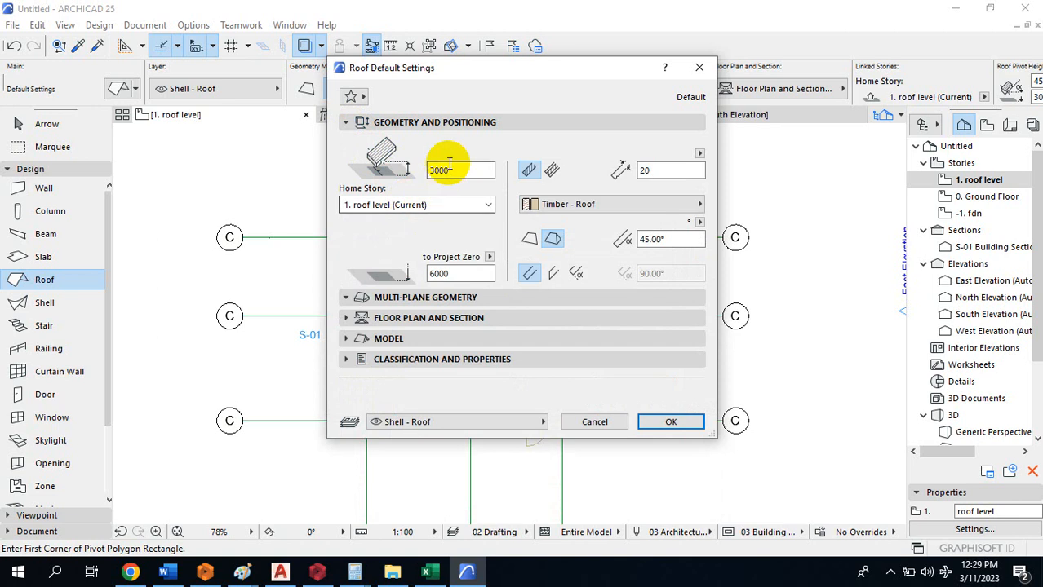
click(343, 297)
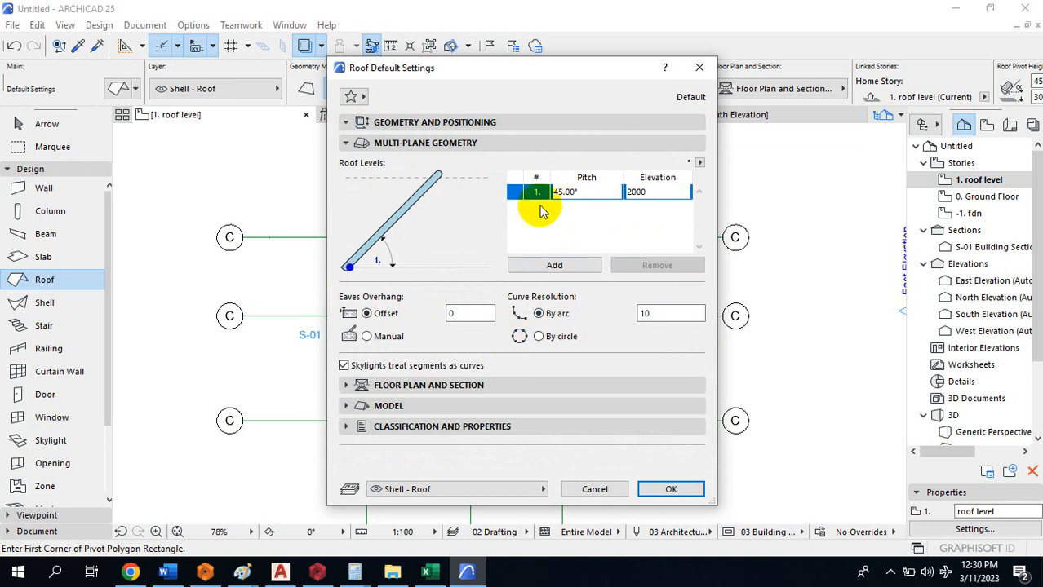
click(347, 124)
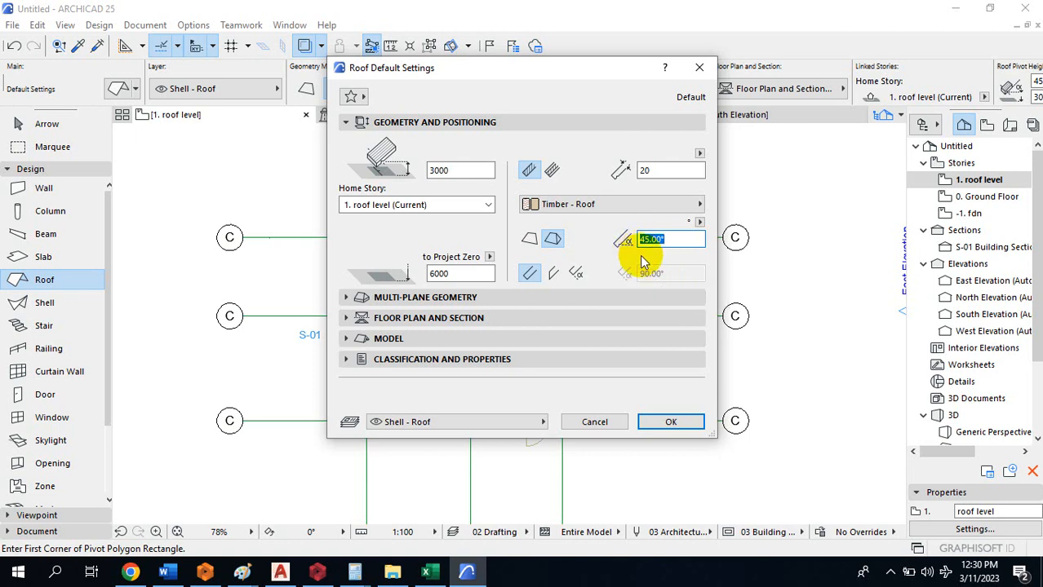
text(30)
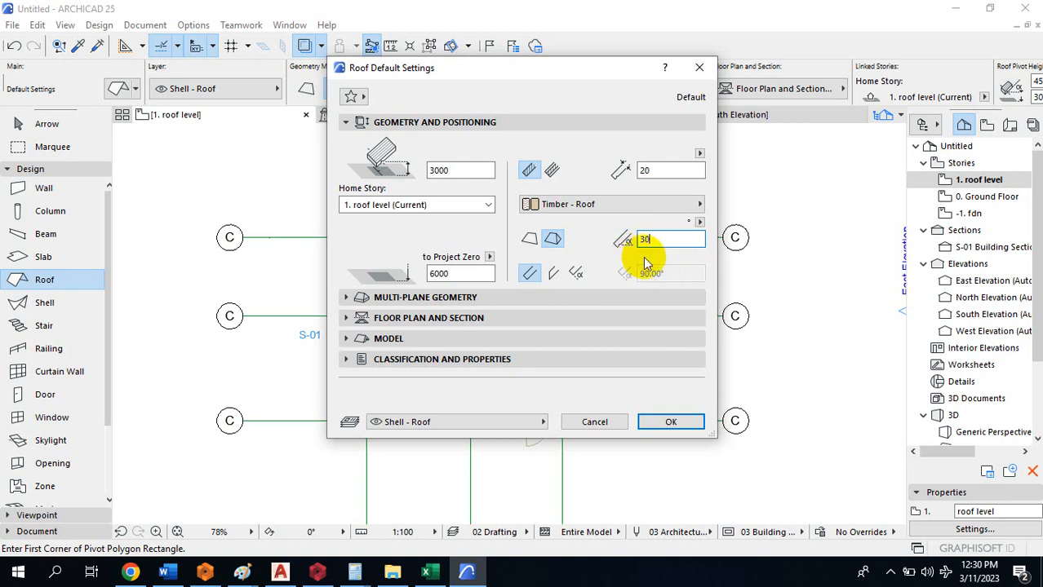
click(667, 422)
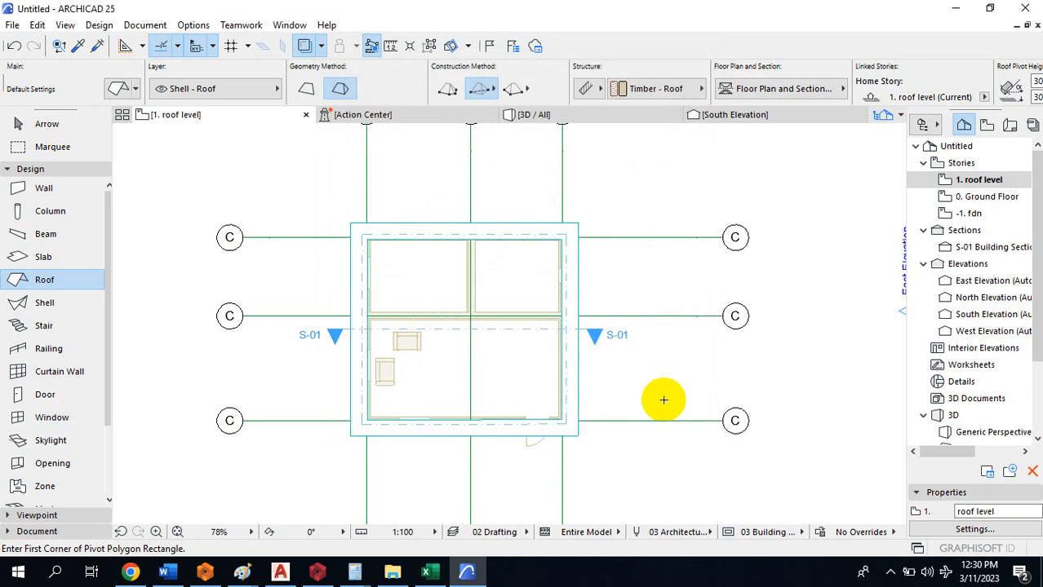
click(351, 222)
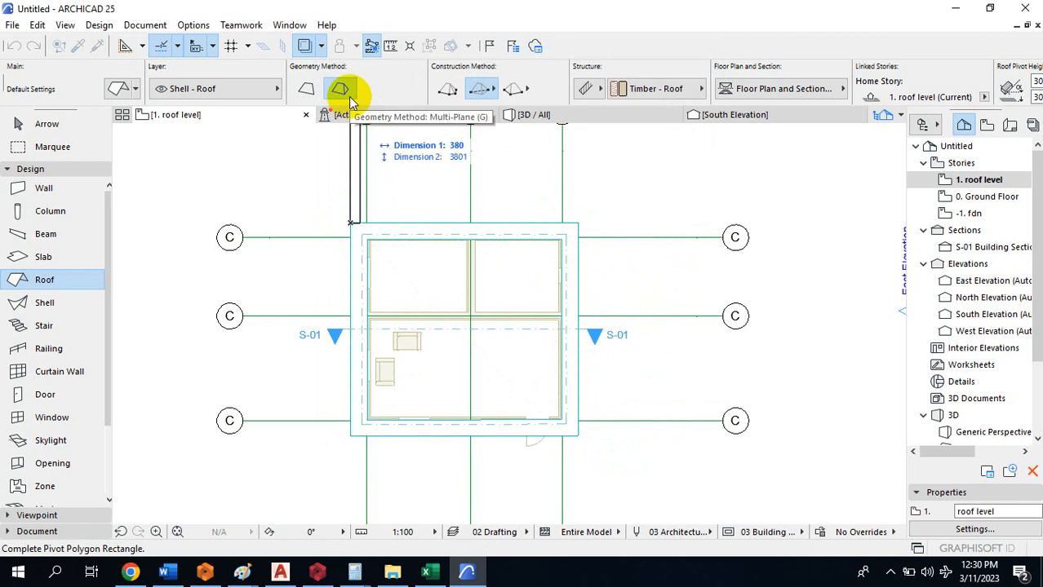
key(Escape)
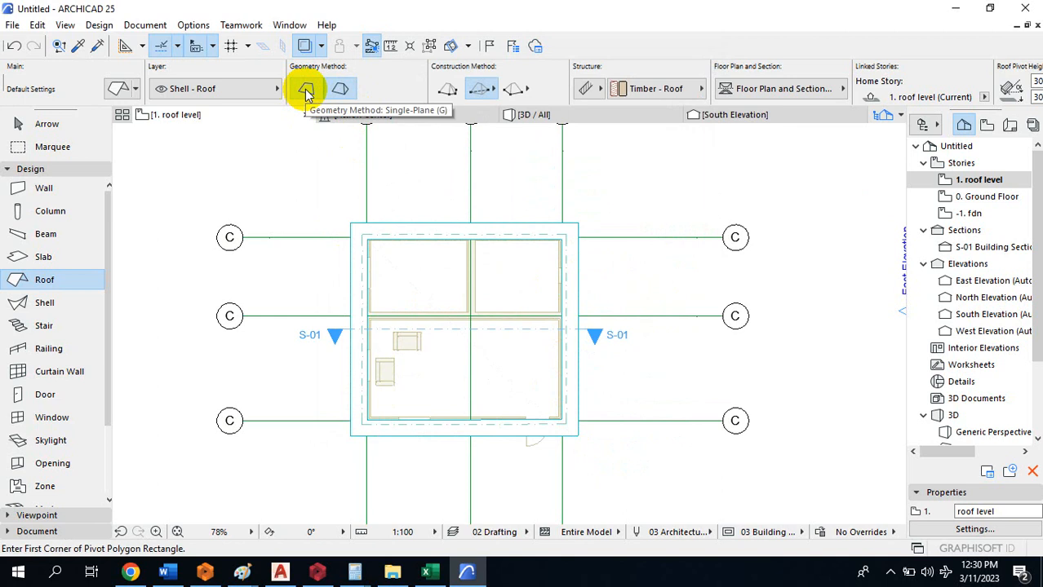
click(306, 91)
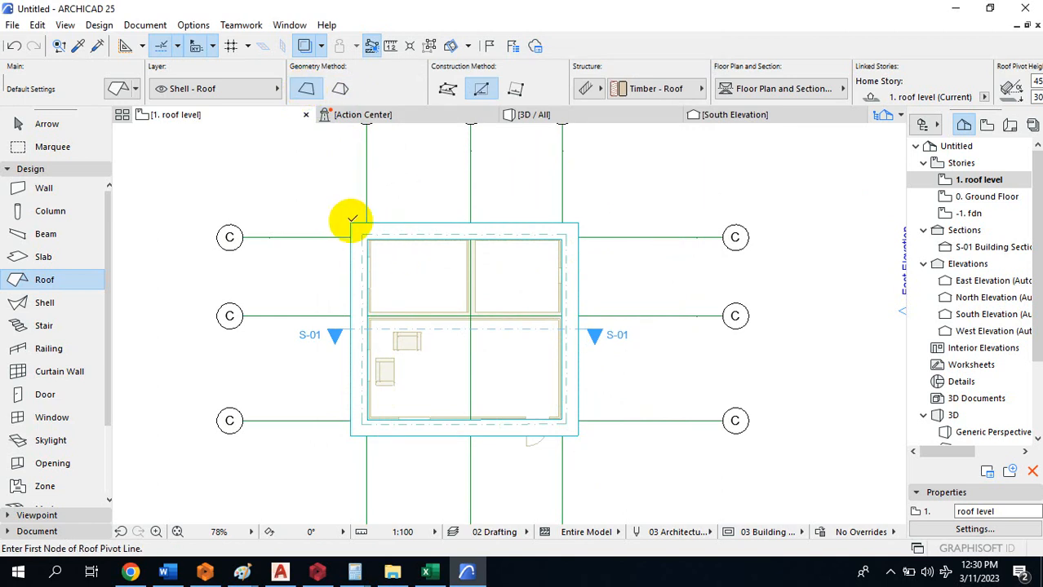
click(350, 223)
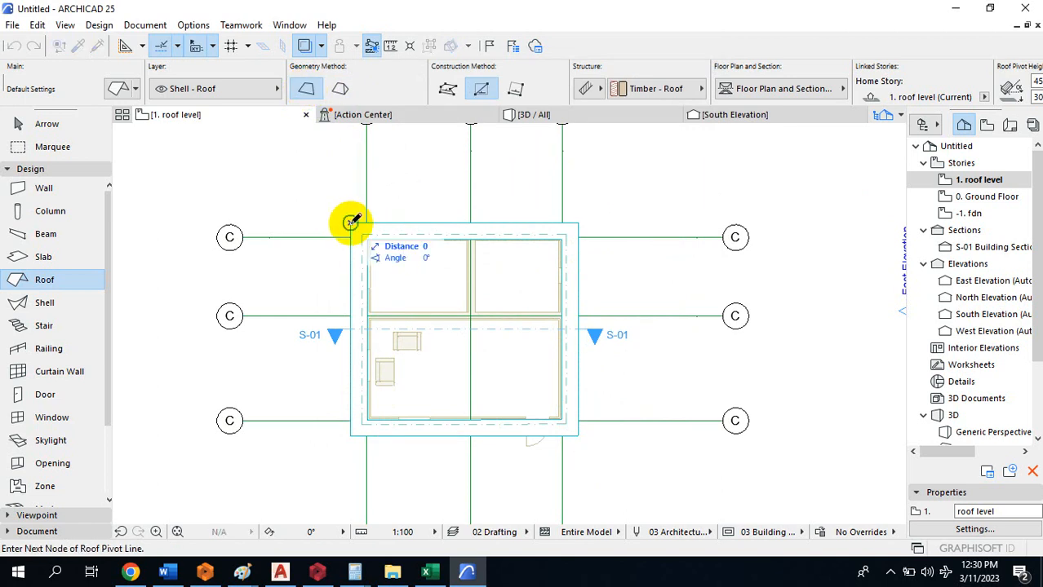
click(579, 223)
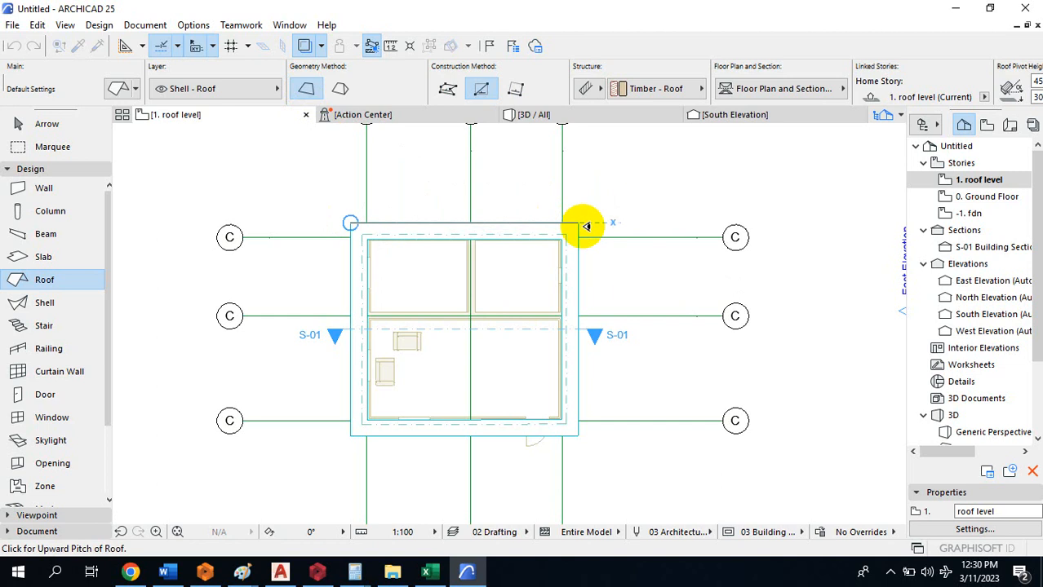
scroll(598, 167, down, 3)
scroll(596, 225, up, 2)
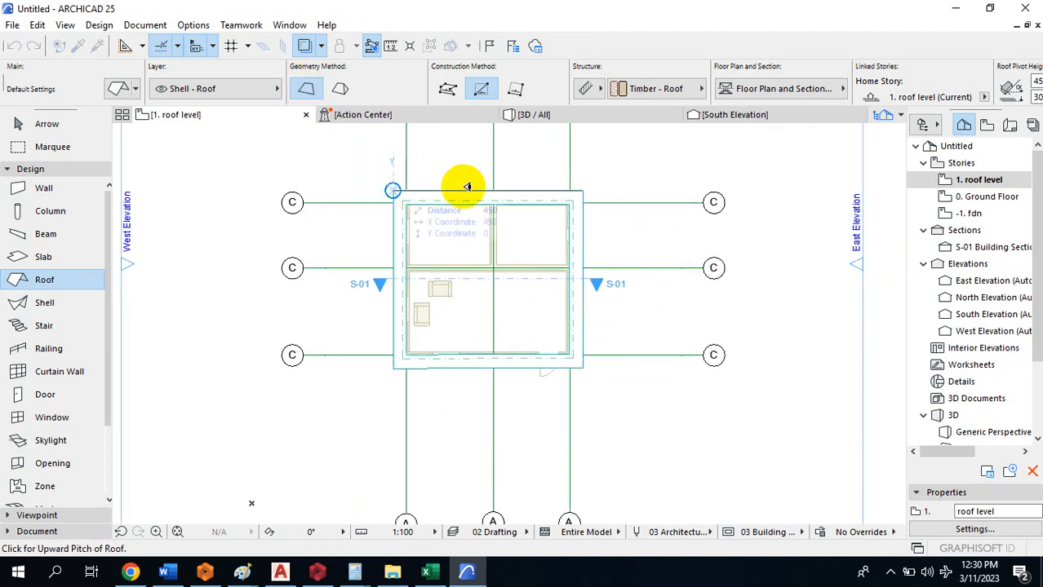
click(583, 190)
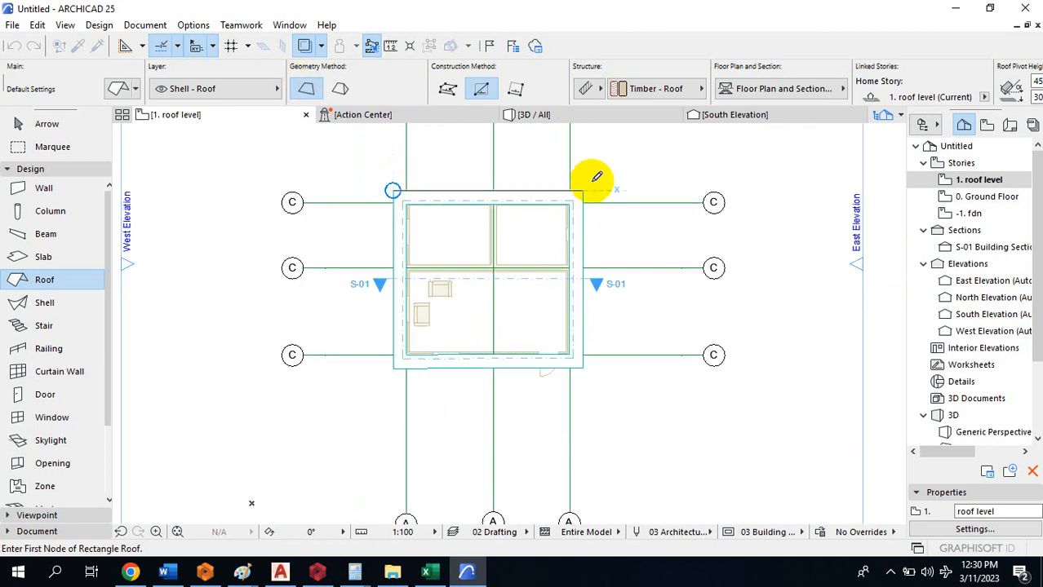
click(582, 366)
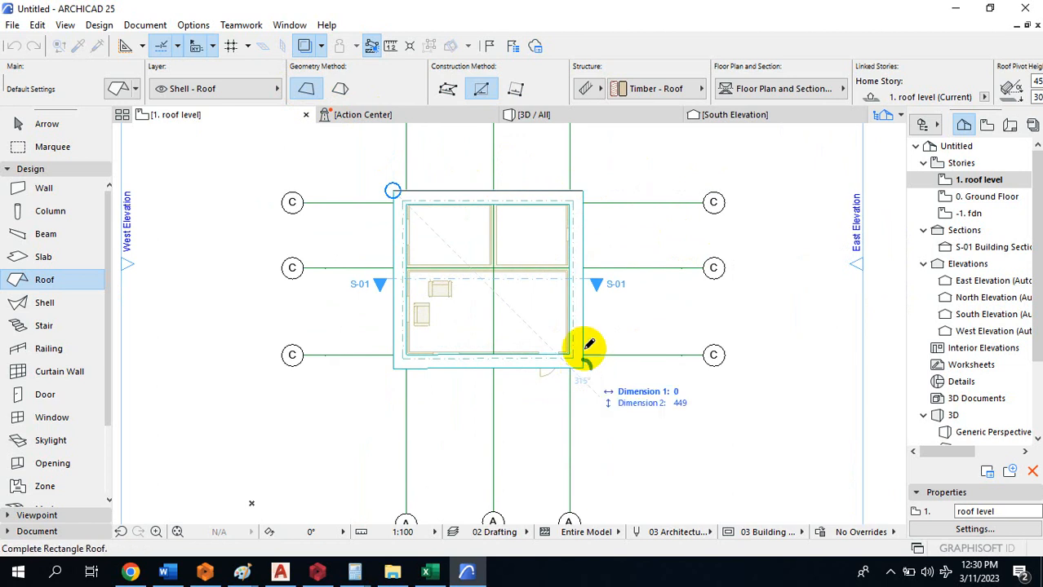
click(582, 189)
click(393, 368)
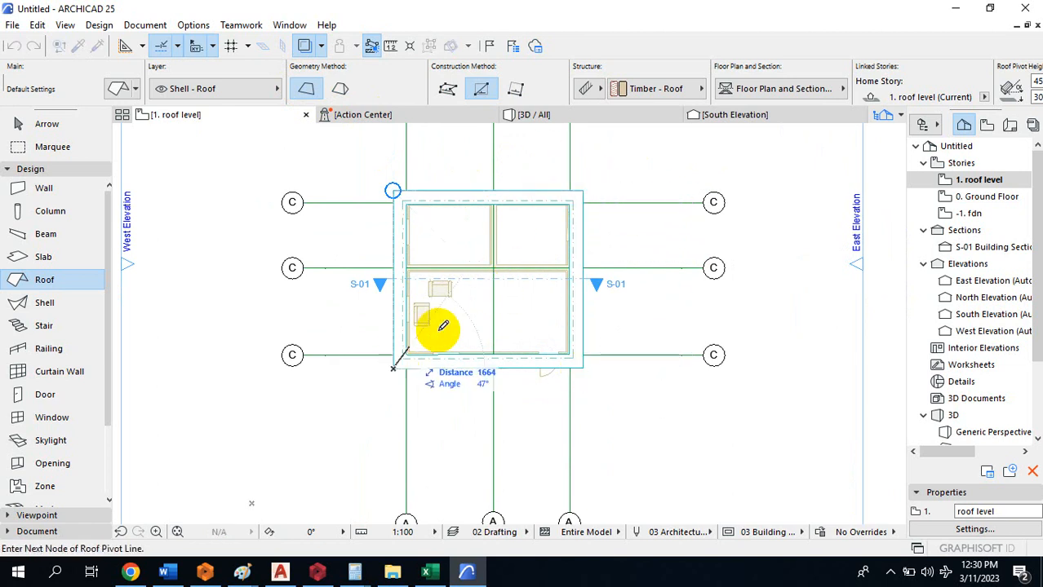
key(Escape)
key(Escape)
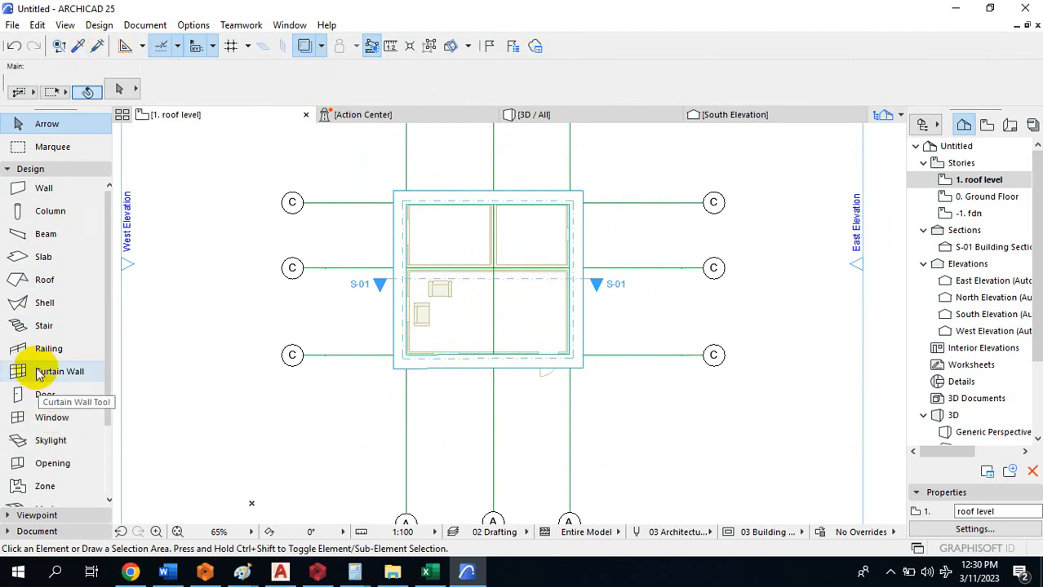
Draw a rectangular multi-plane roof from the upper-left to the lower-right outer corner of the facia beams
click(37, 278)
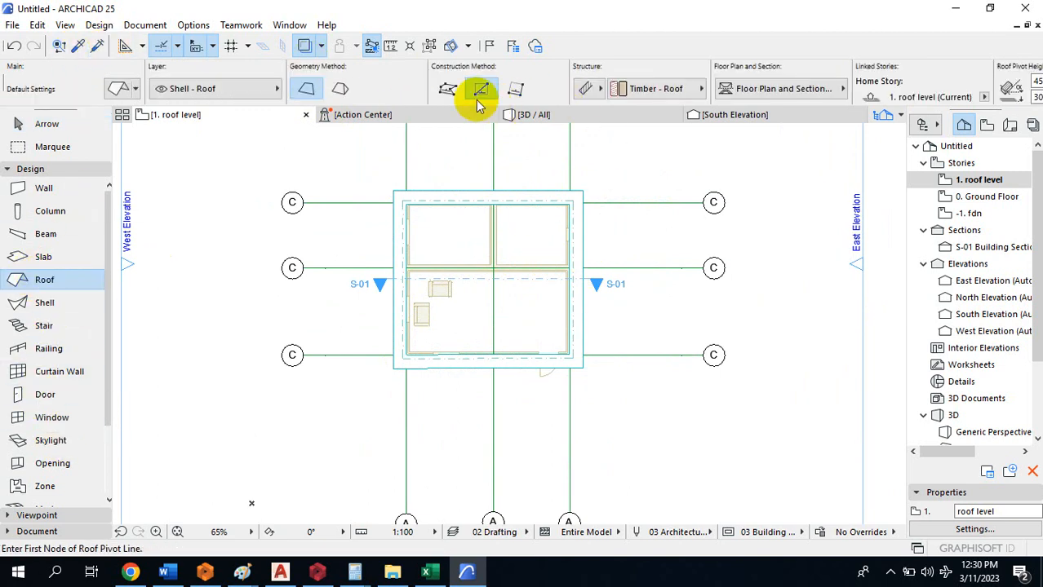
click(119, 88)
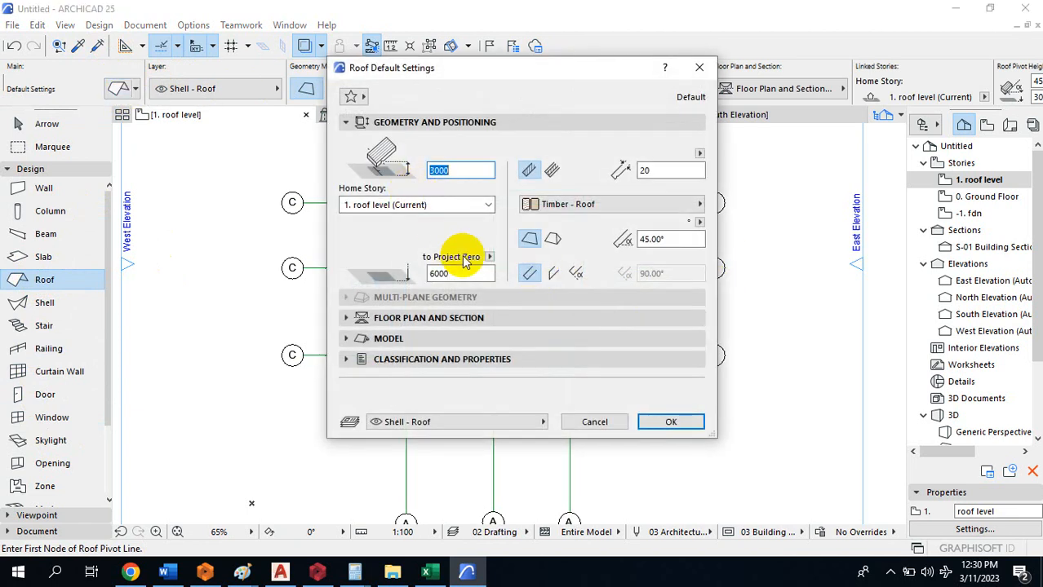
click(672, 421)
click(341, 88)
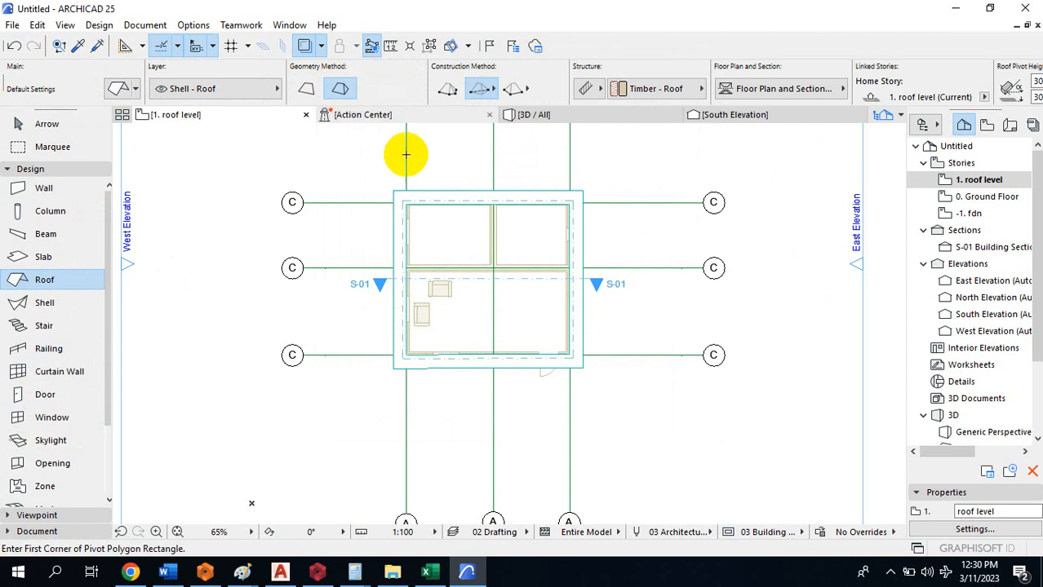
click(394, 191)
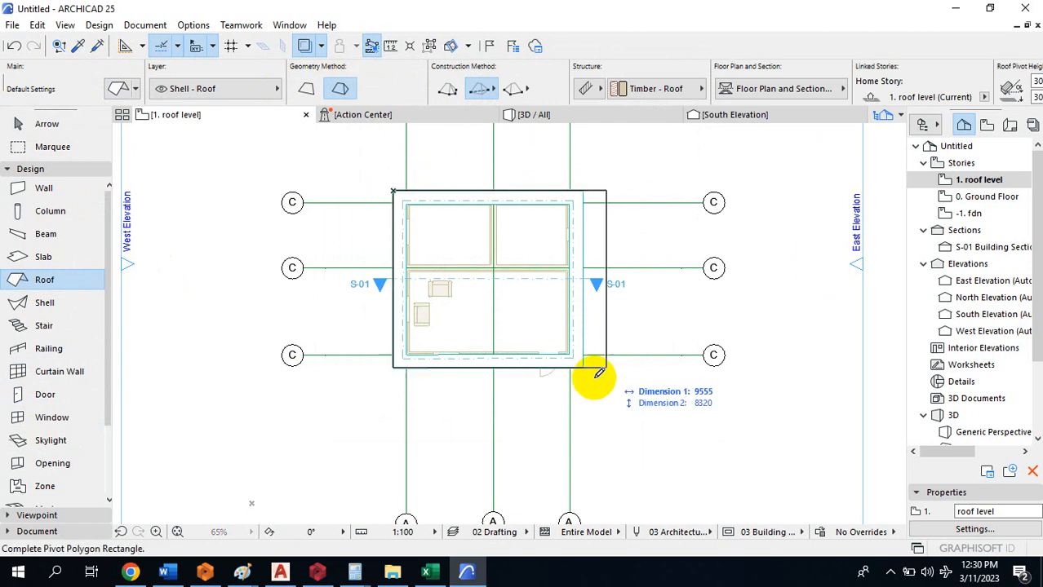
click(582, 367)
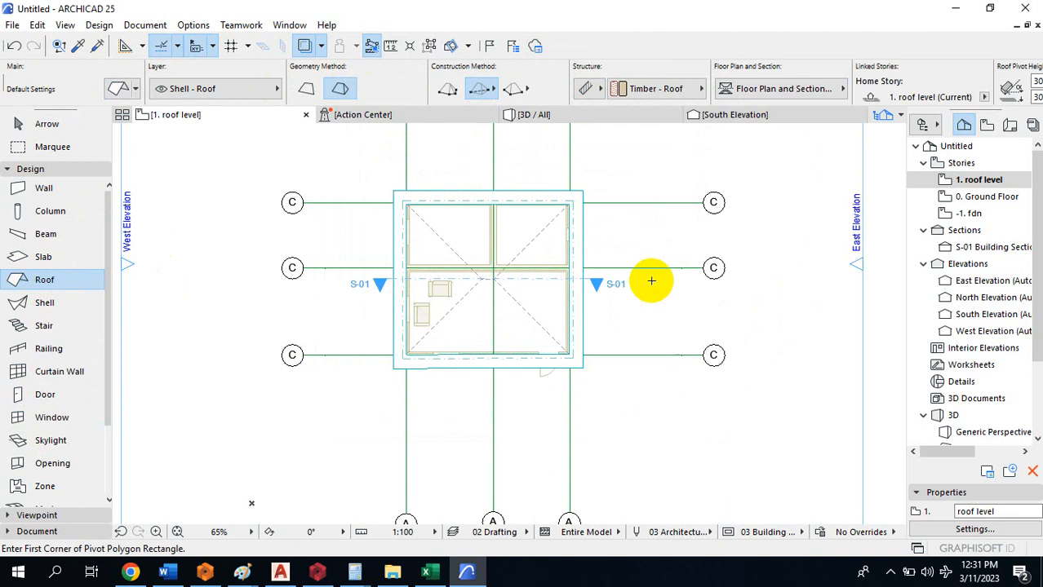
Examine the new roof's height relative to the facia beams in 3D from several angles
click(526, 116)
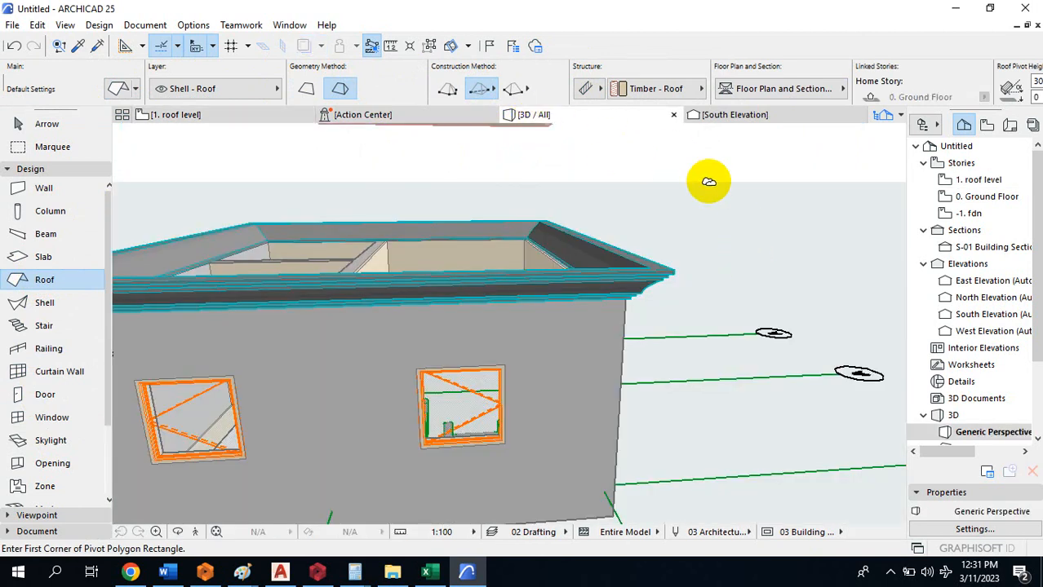
scroll(661, 346, down, 10)
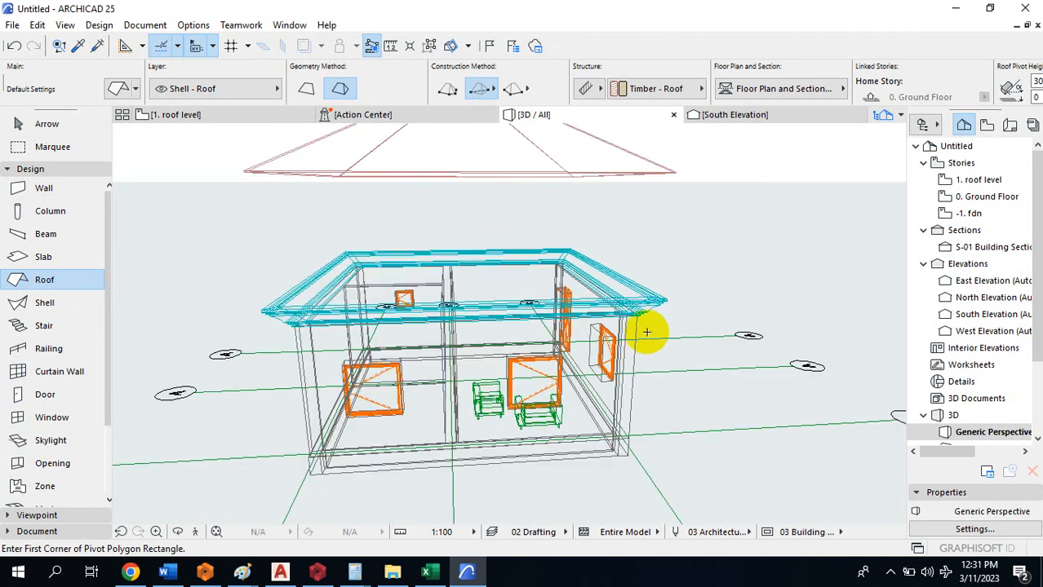
scroll(620, 361, down, 1)
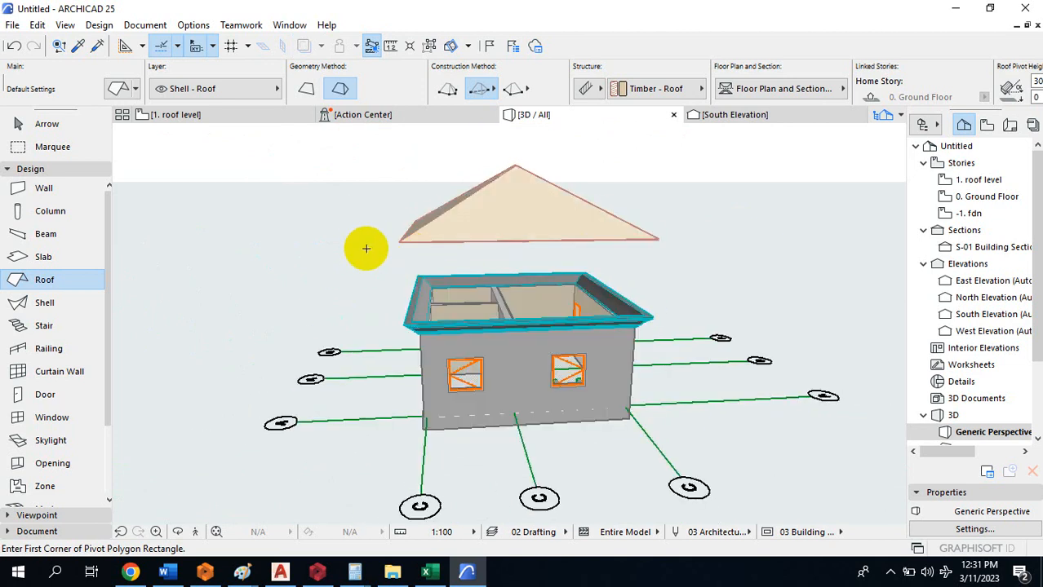
right_click(365, 247)
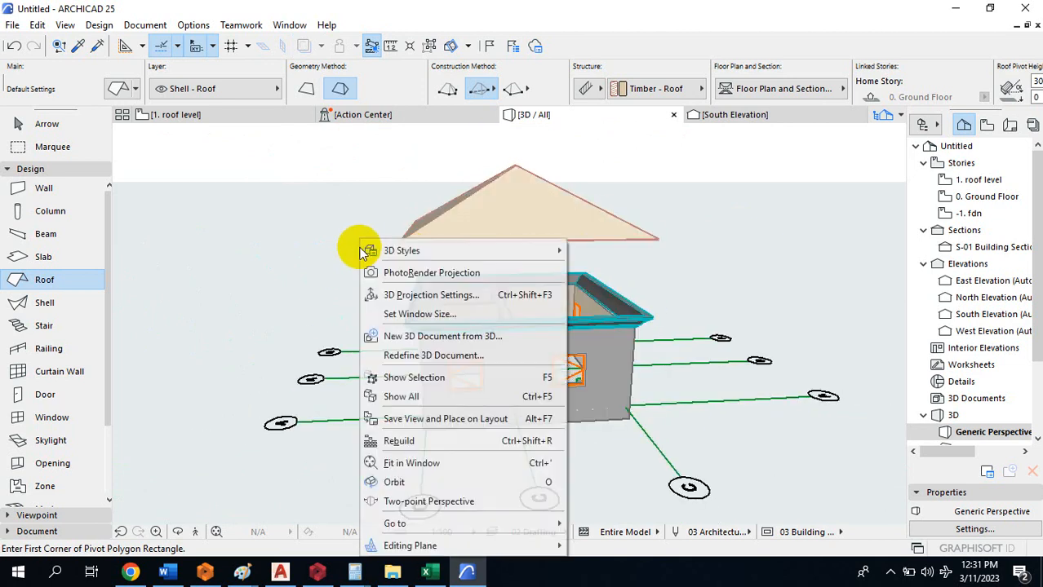
click(432, 483)
mouse_move(338, 331)
mouse_down()
mouse_move(401, 302)
mouse_move(656, 281)
mouse_up()
key(Escape)
key(Escape)
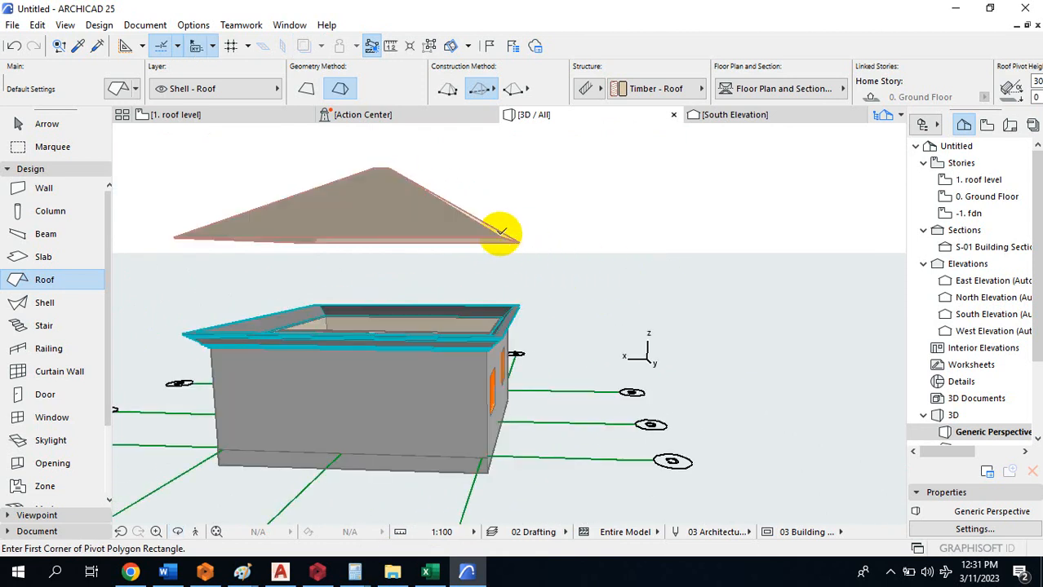
Move the multi-plane roof 2600 straight down so its eaves corner sits on the outer corner of the facia beams
click(492, 245)
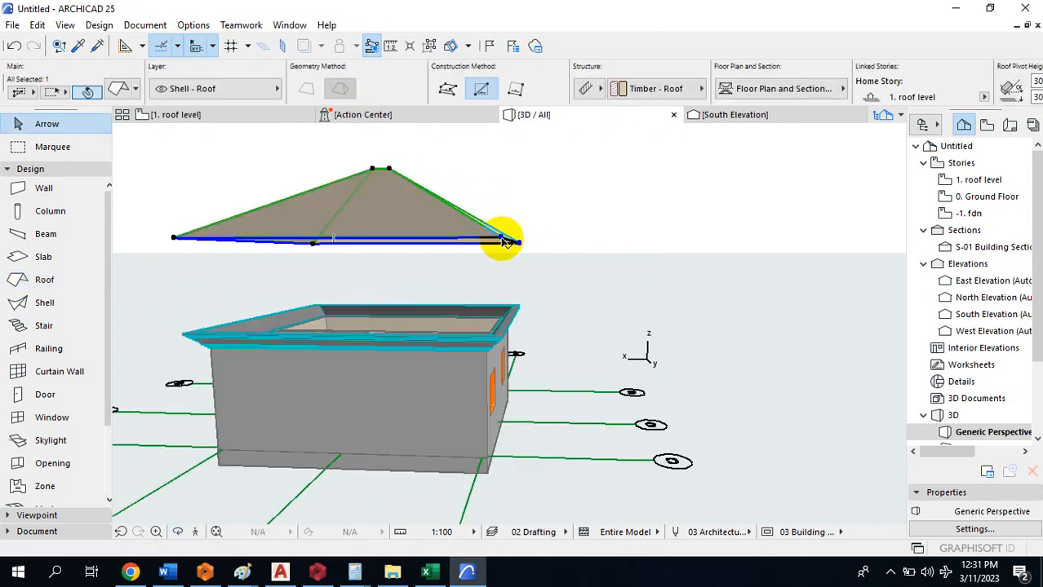
right_click(505, 242)
mouse_move(553, 253)
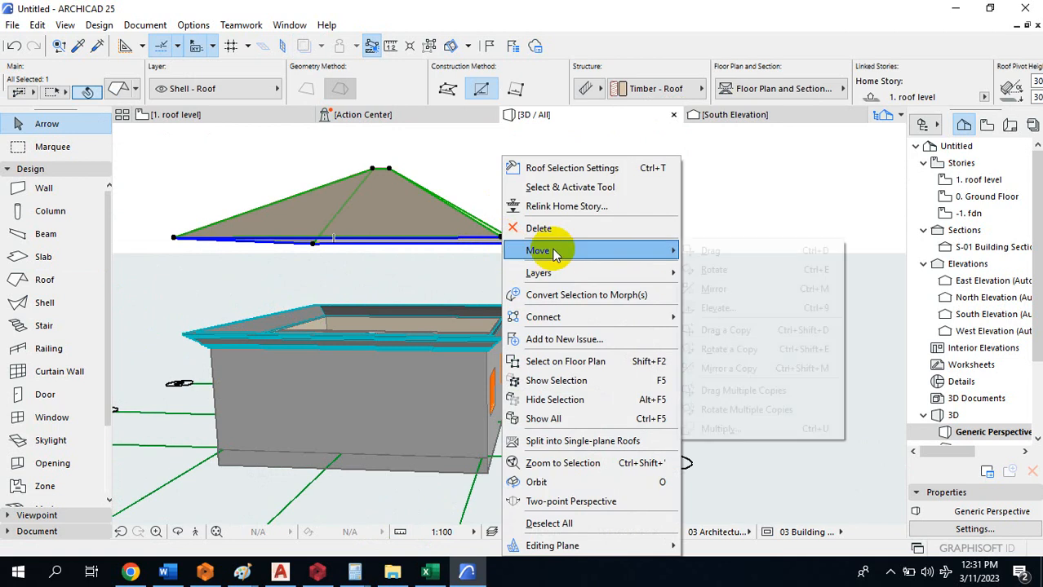
click(723, 254)
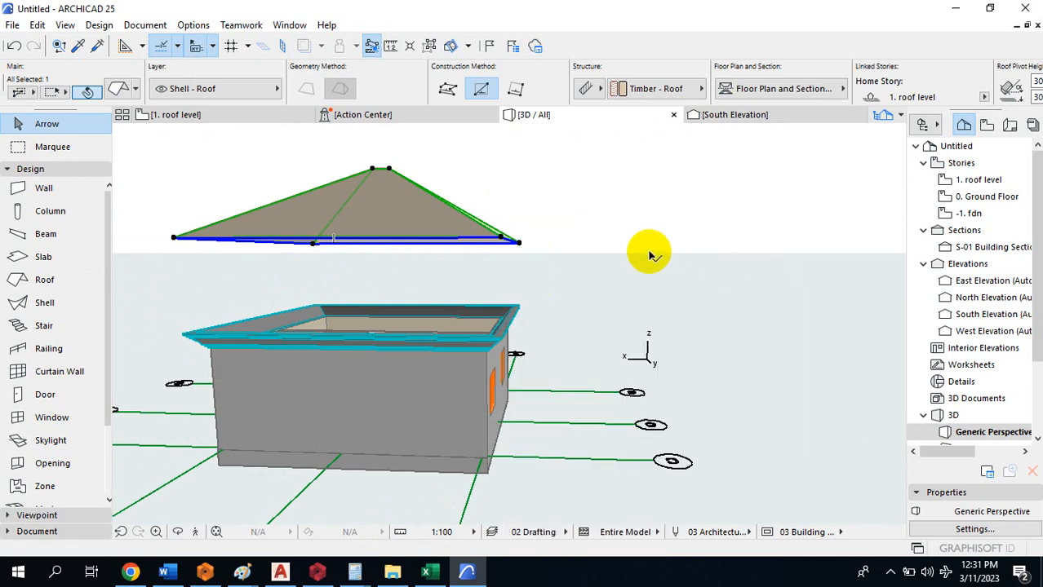
click(505, 242)
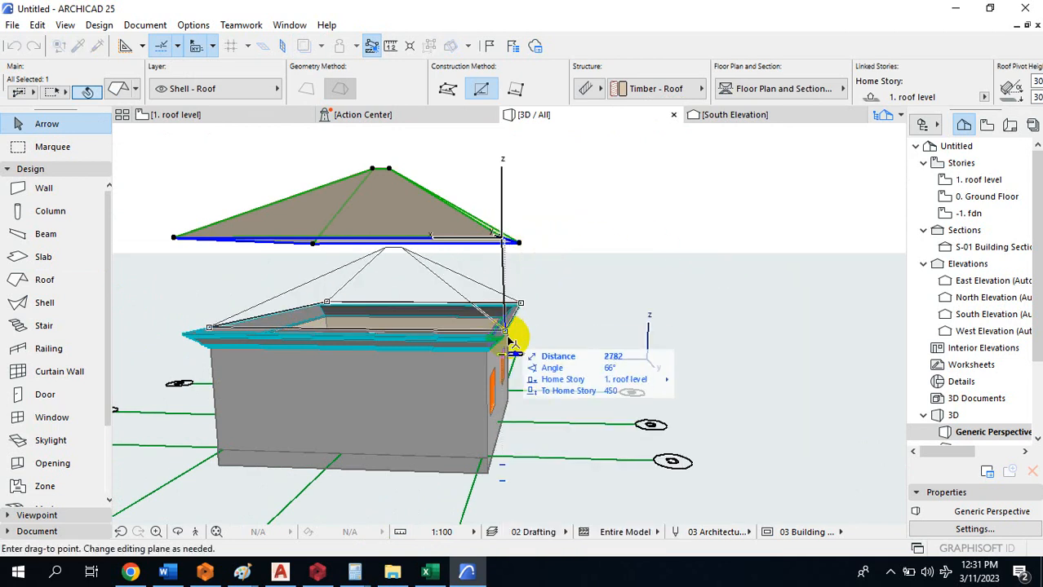
scroll(500, 319, up, 3)
scroll(492, 354, up, 1)
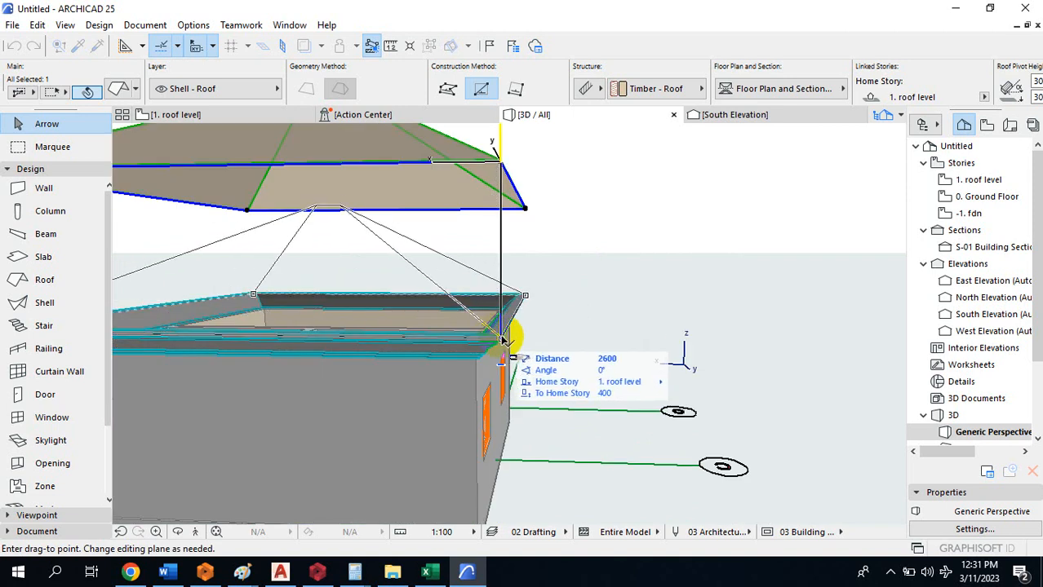
click(503, 338)
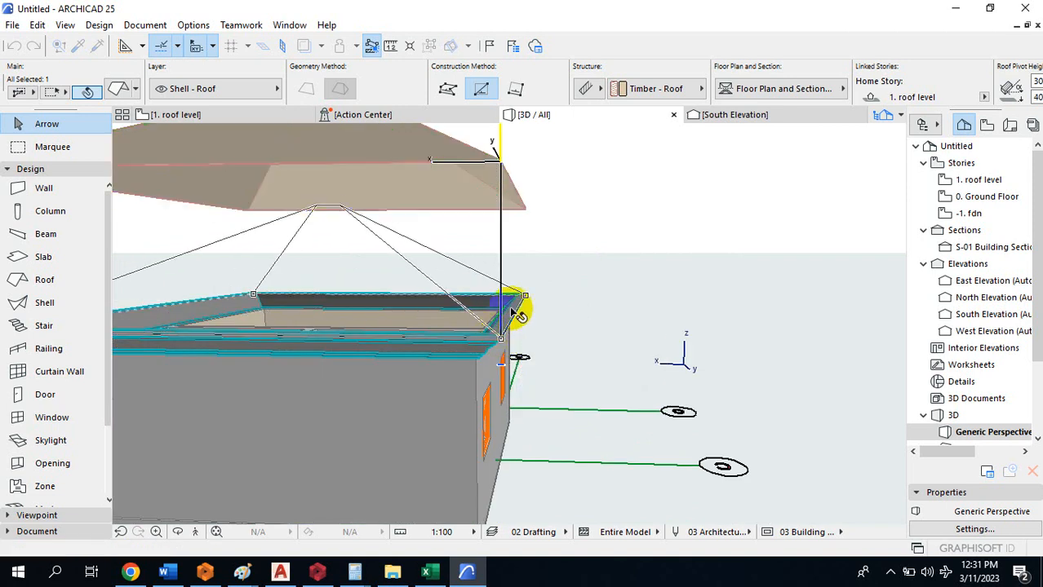
scroll(563, 269, down, 3)
scroll(607, 254, down, 1)
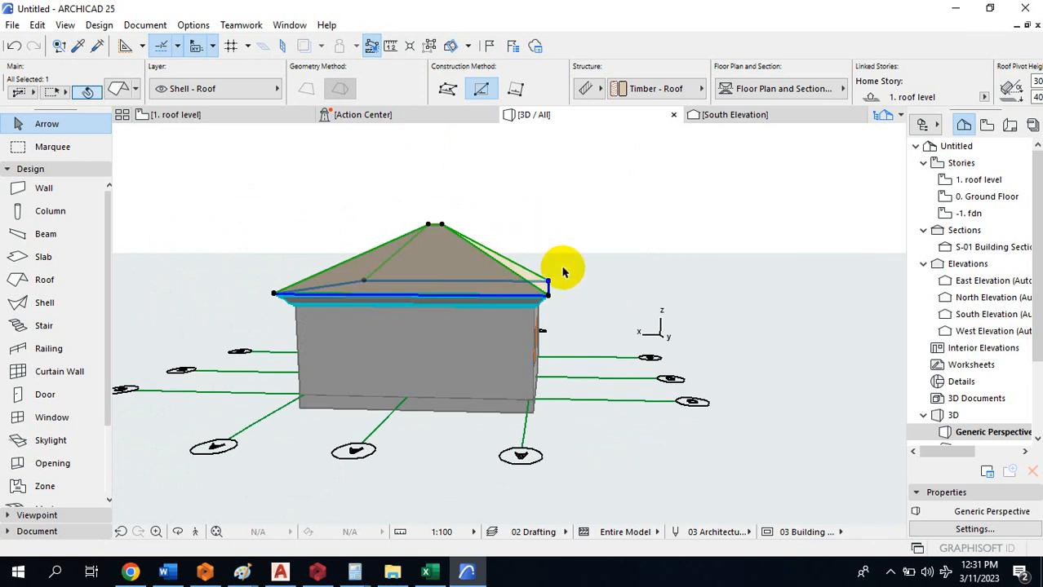
click(550, 238)
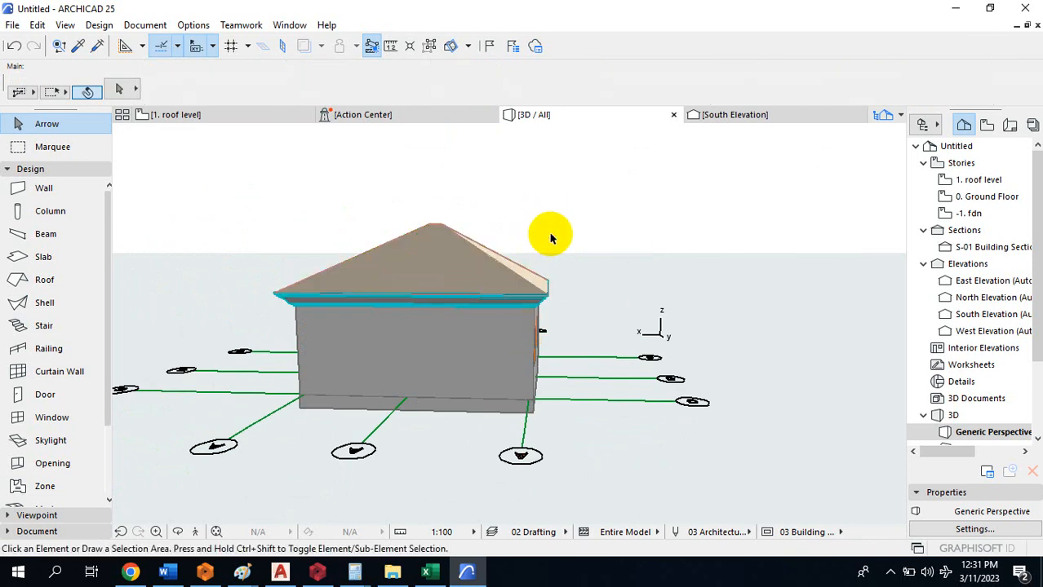
right_click(575, 279)
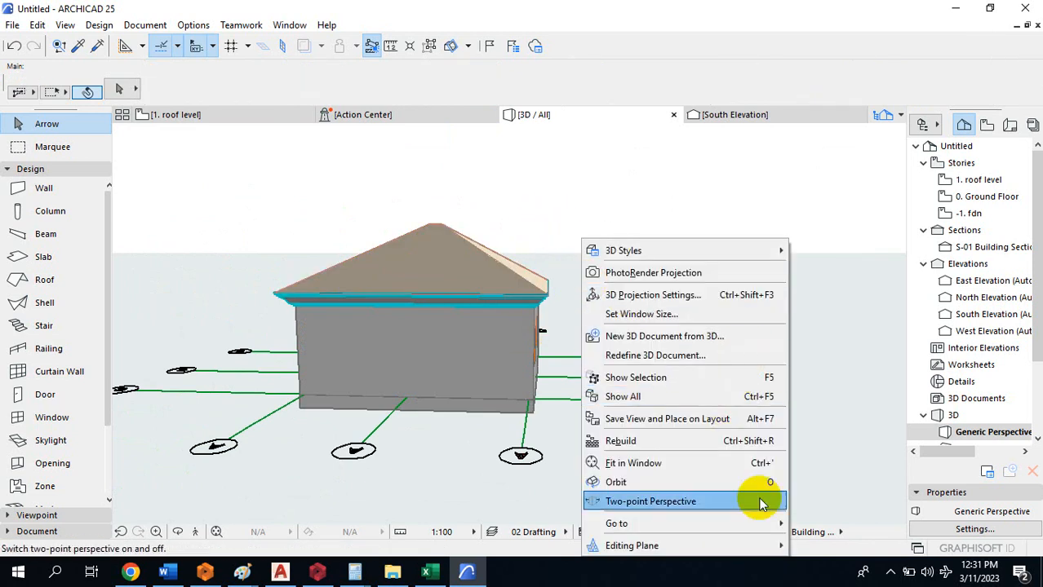
click(489, 268)
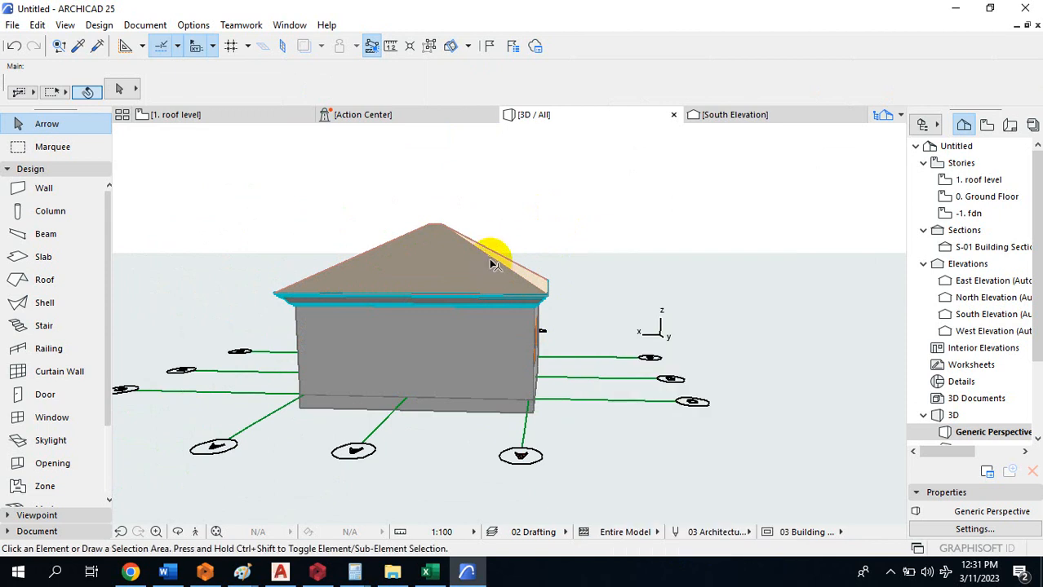
click(486, 245)
right_click(482, 265)
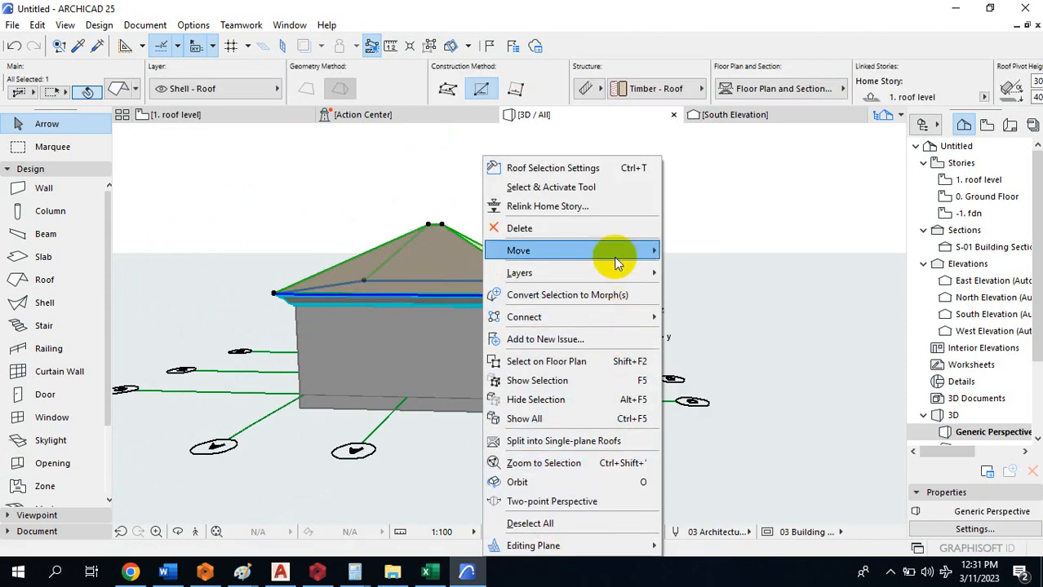
mouse_move(614, 261)
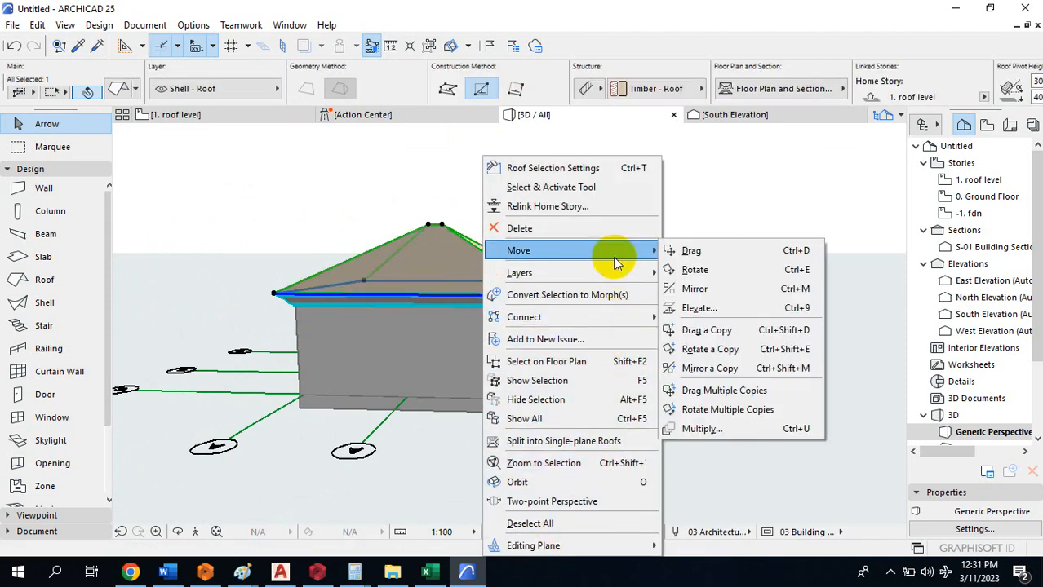
click(693, 252)
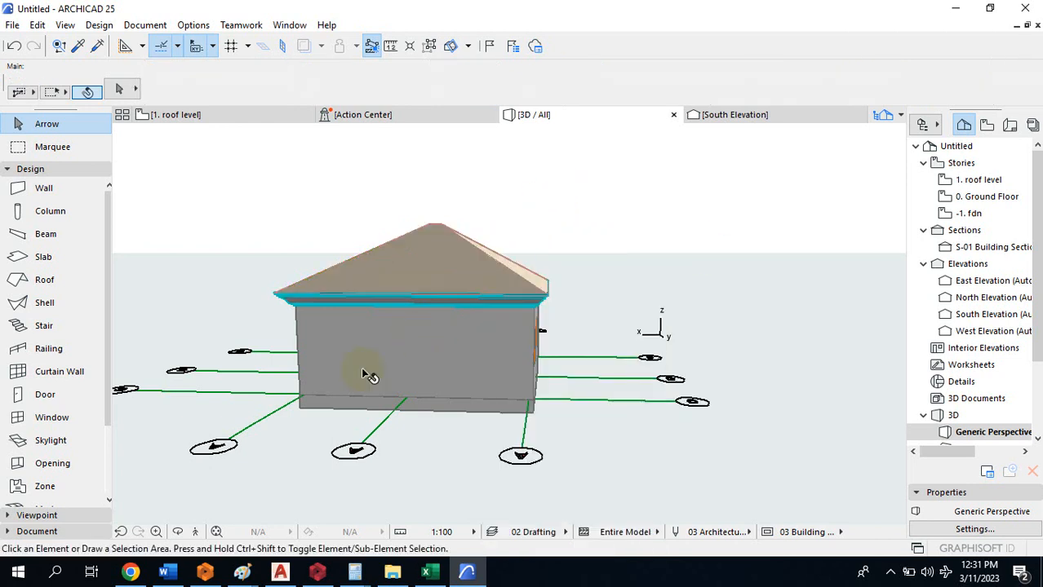
Orbit around the building to inspect how the lowered roof fits the facia beams from the corner beside the door
right_click(273, 436)
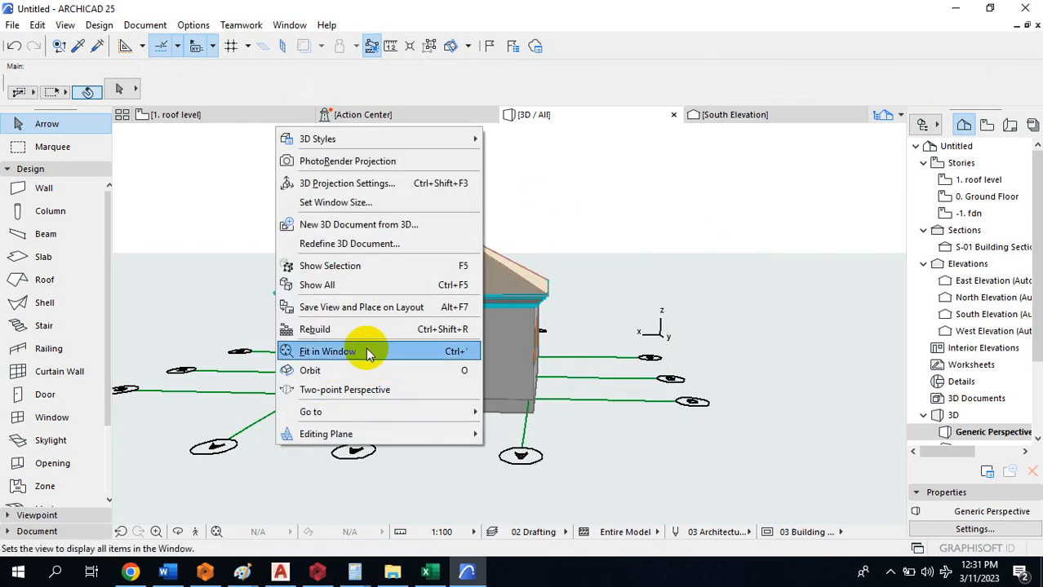
click(351, 371)
drag(326, 388, 430, 434)
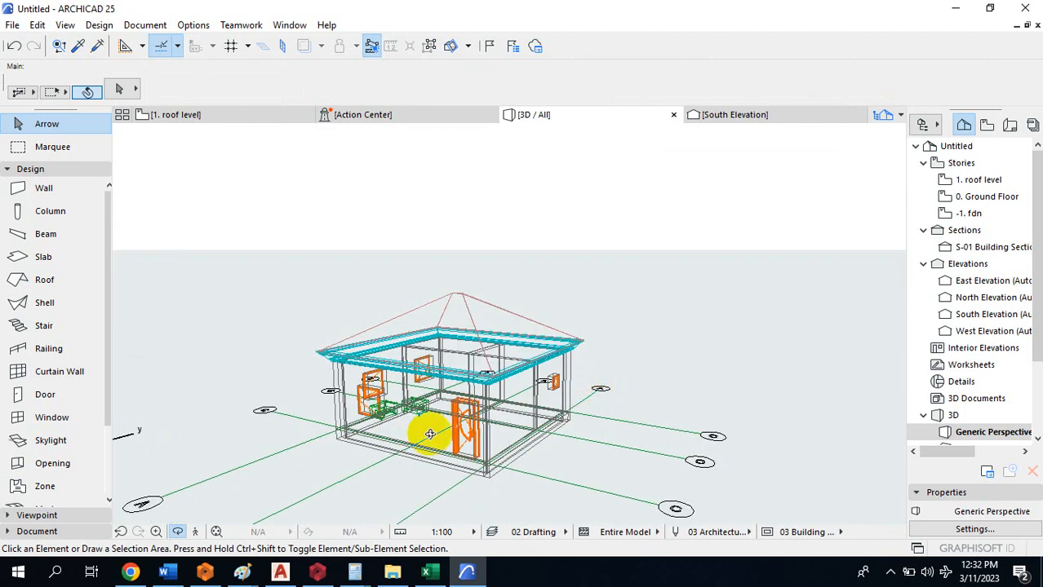
right_click(283, 313)
click(289, 273)
drag(345, 480, 344, 483)
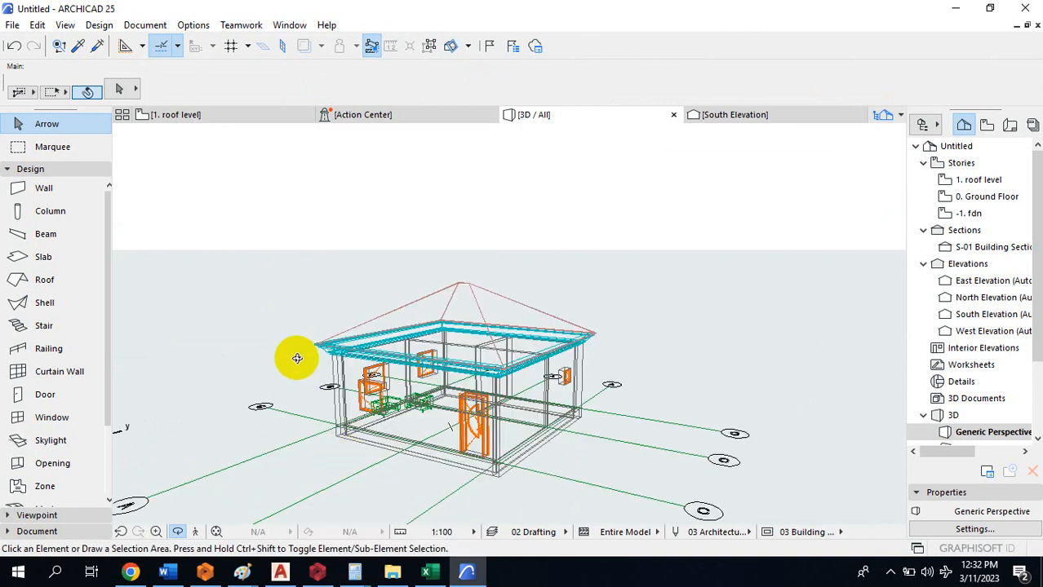
key(Escape)
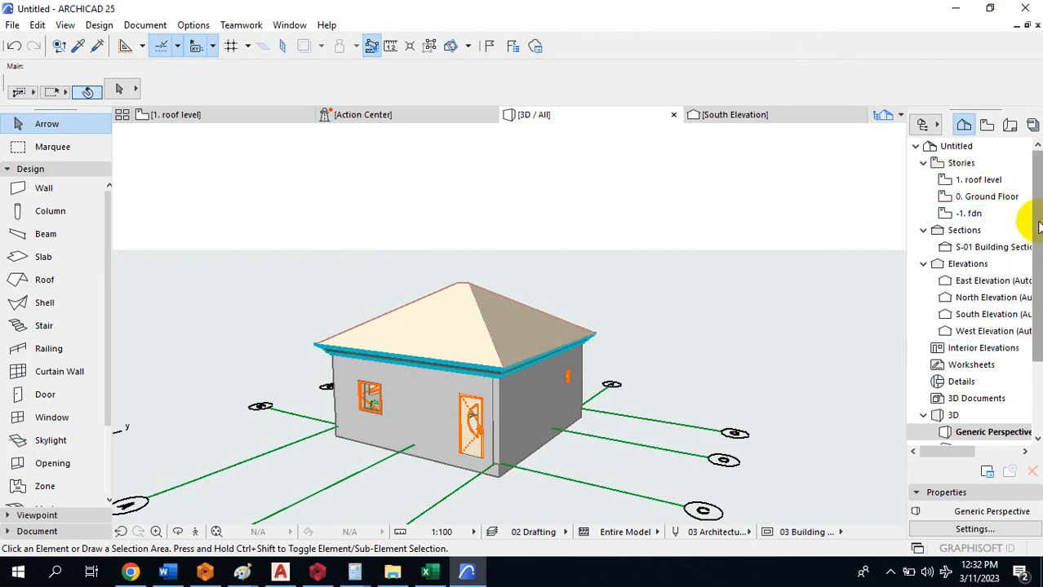
drag(1038, 228, 1038, 275)
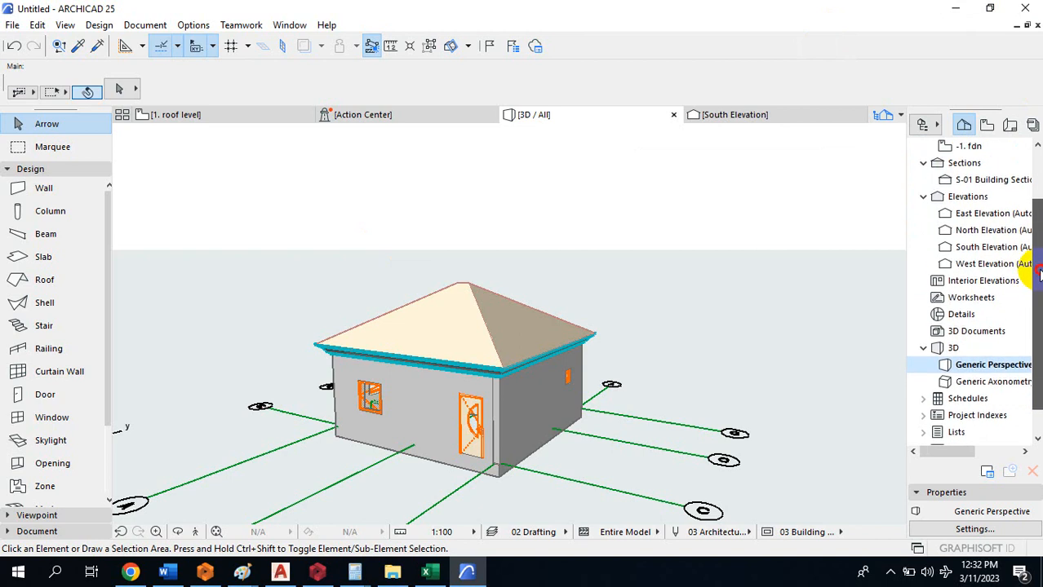
mouse_move(1038, 275)
mouse_down()
mouse_move(1037, 323)
mouse_move(1041, 255)
mouse_up()
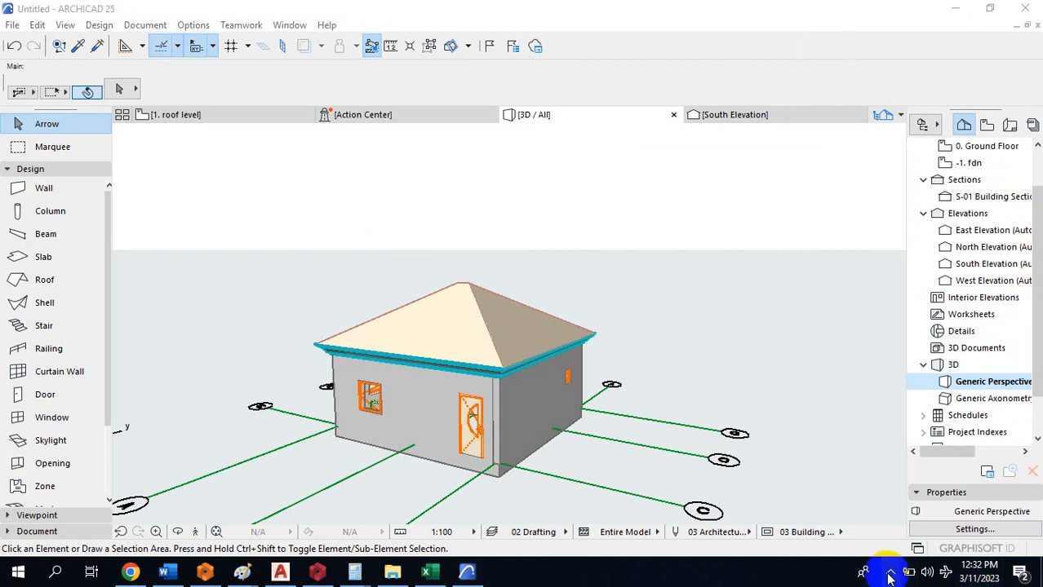